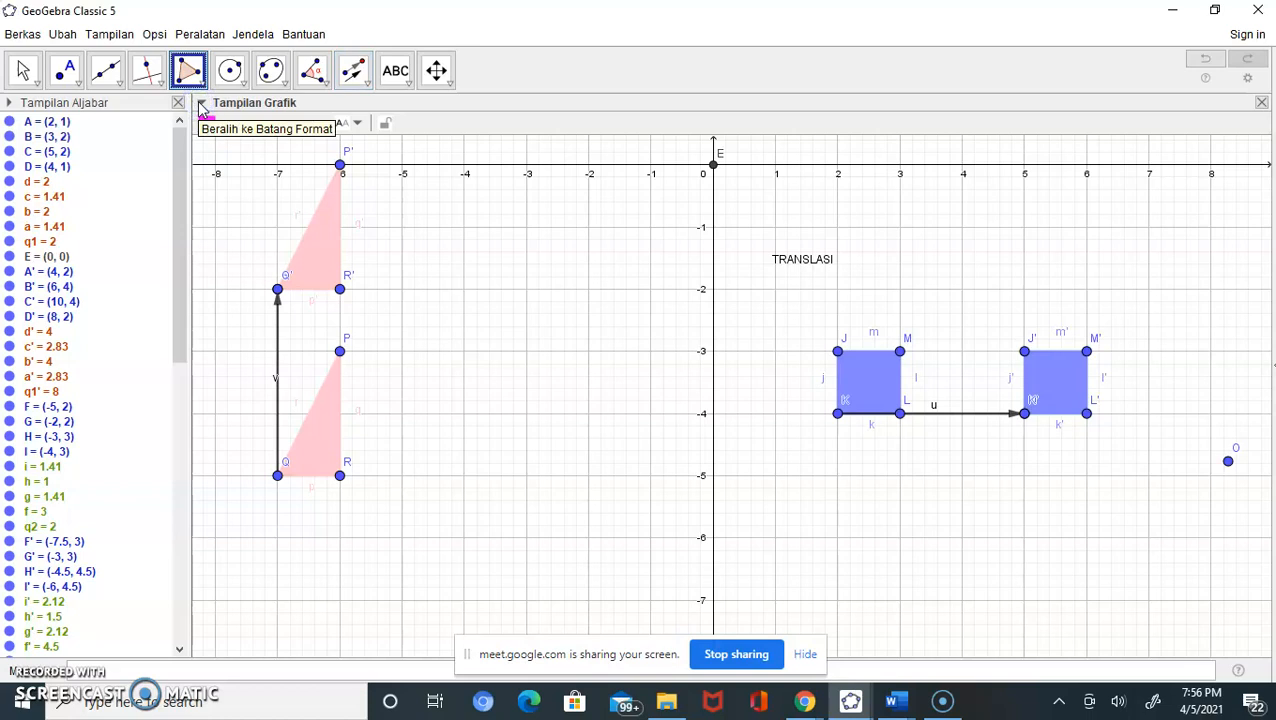
Draw a diamond-shaped polygon with vertices at (2, -6), (3, -5), (4, -6) and (3, -7).
{"action": "left_click", "coordinate": [837, 538]}
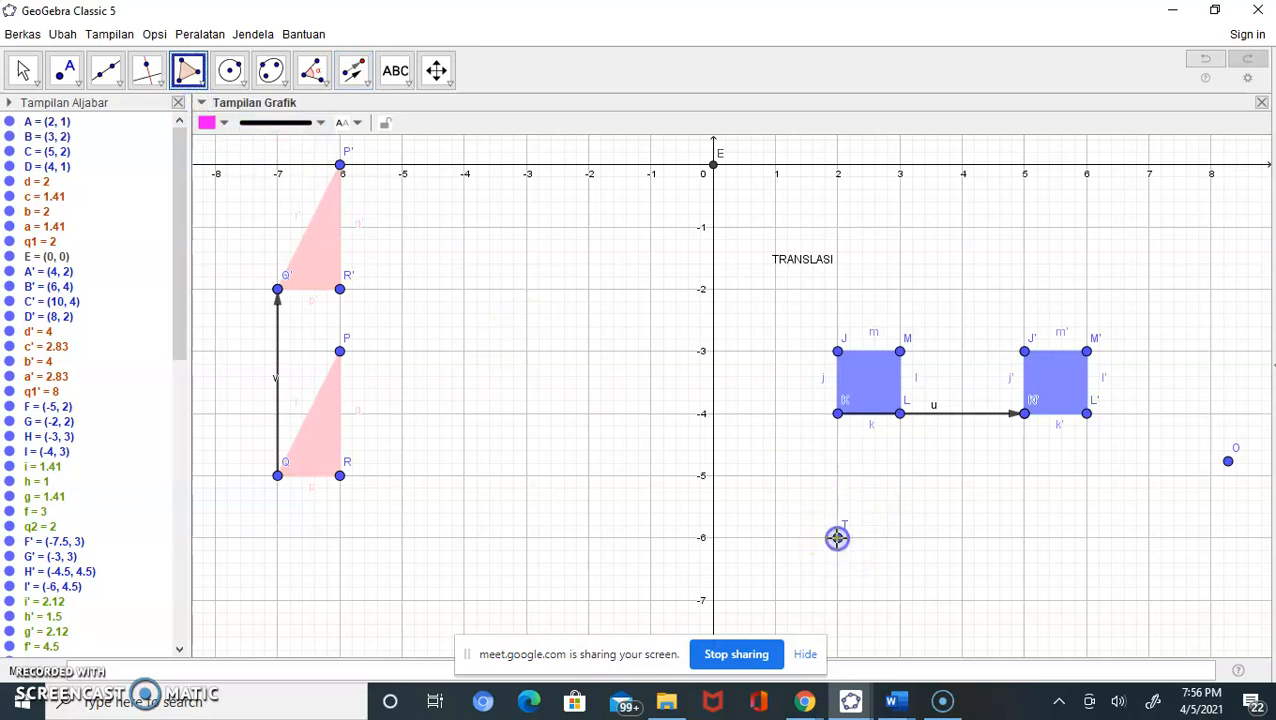
{"action": "left_click", "coordinate": [900, 476]}
{"action": "left_click", "coordinate": [962, 537]}
{"action": "left_click", "coordinate": [900, 599]}
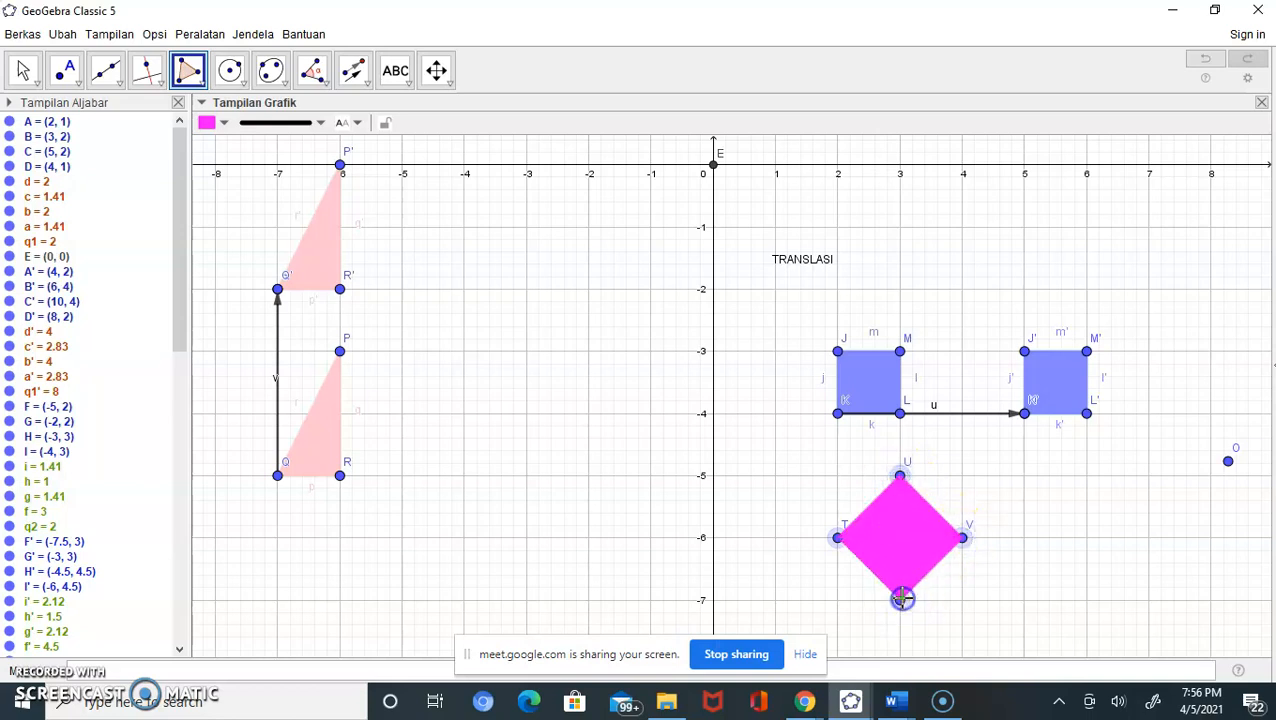
{"action": "left_click", "coordinate": [838, 538]}
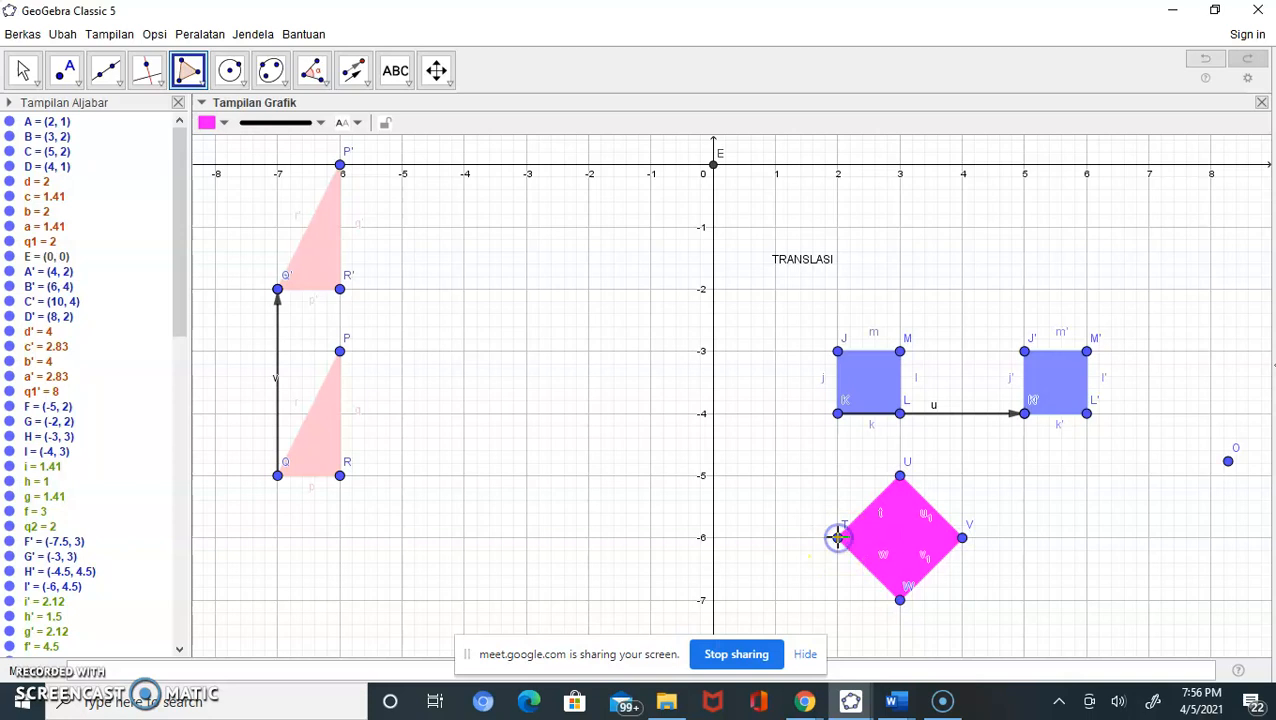
Try to translate the diamond's lowest vertex W by a vector starting at (-1, -7), and undo that translation.
{"action": "left_click", "coordinate": [356, 72]}
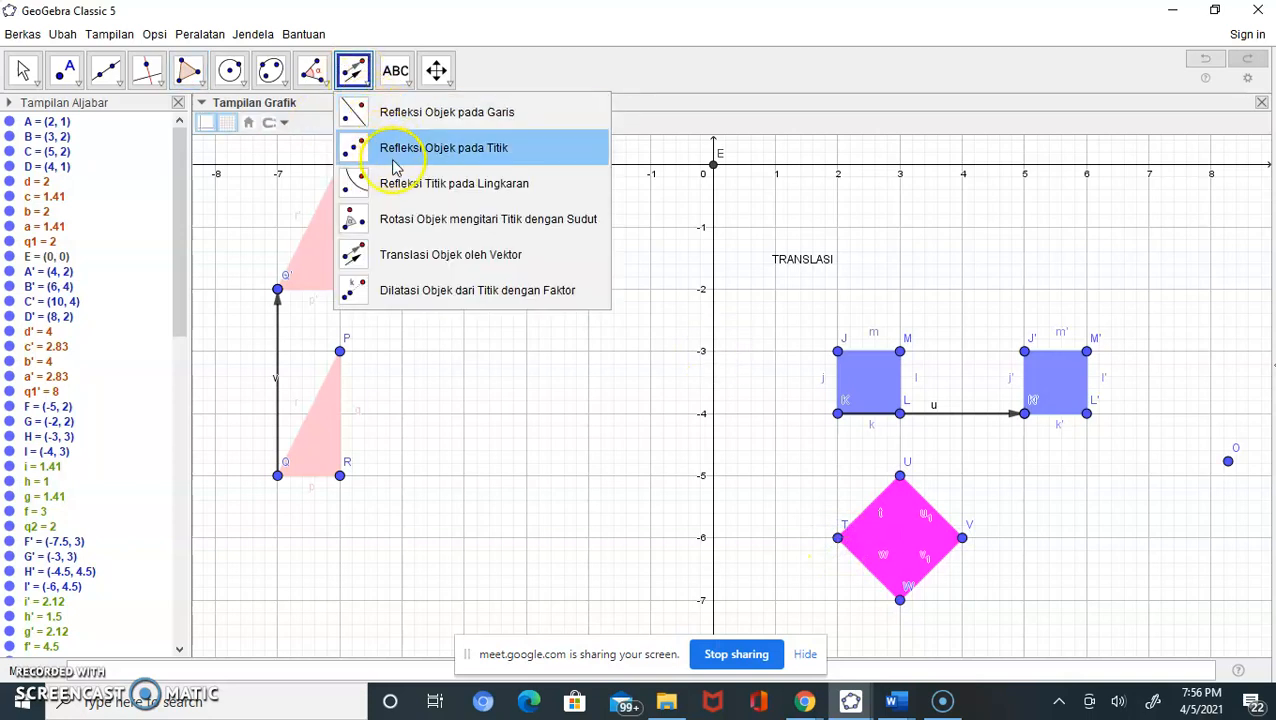
{"action": "left_click", "coordinate": [424, 262]}
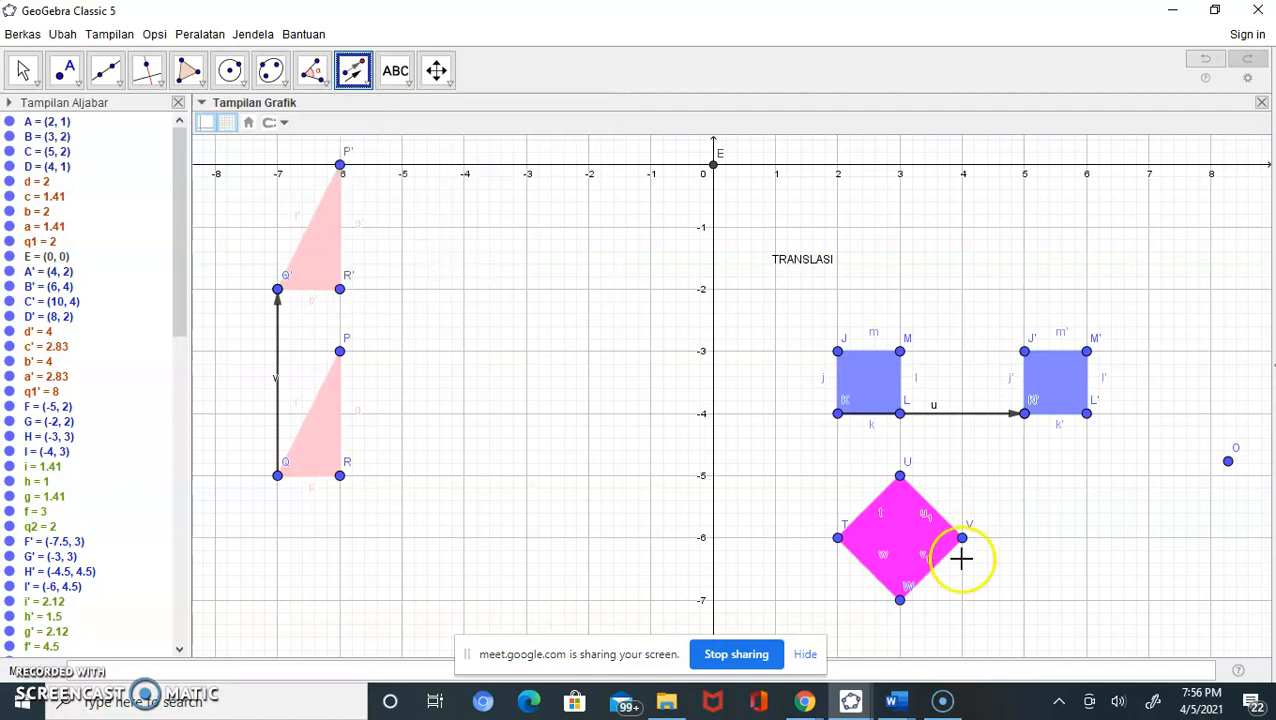
{"action": "left_click", "coordinate": [901, 601]}
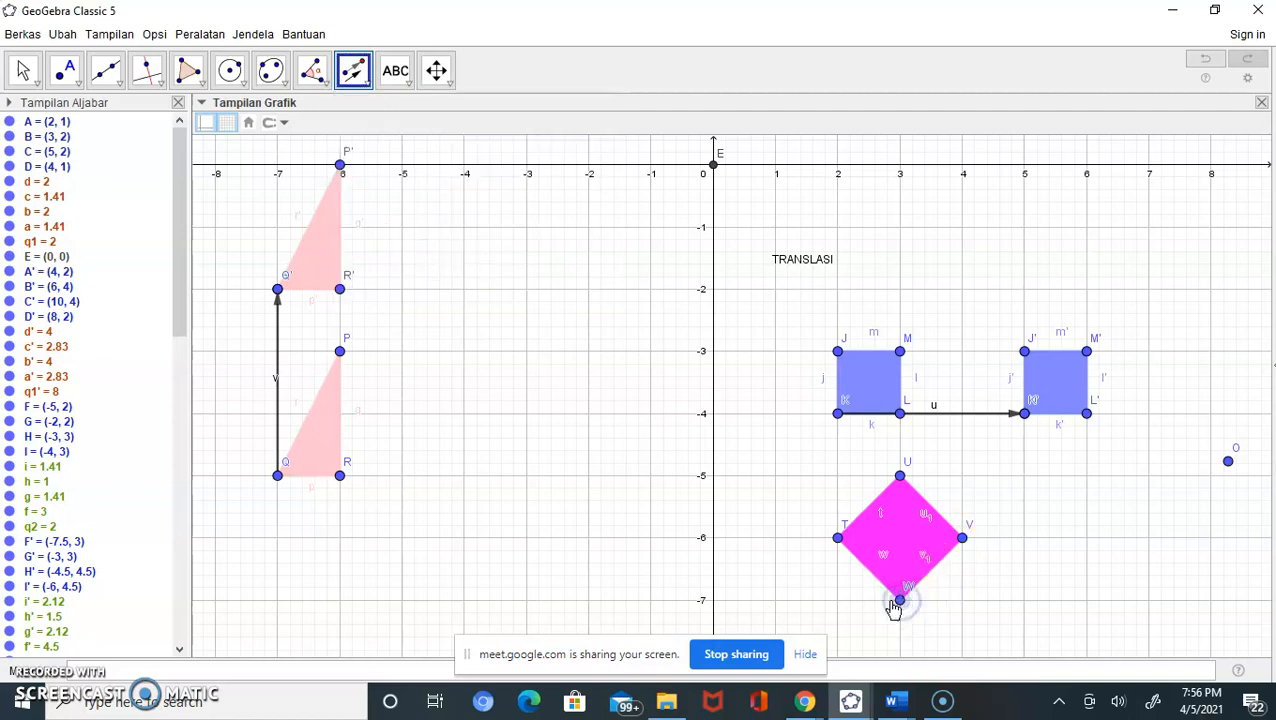
{"action": "left_click", "coordinate": [650, 600]}
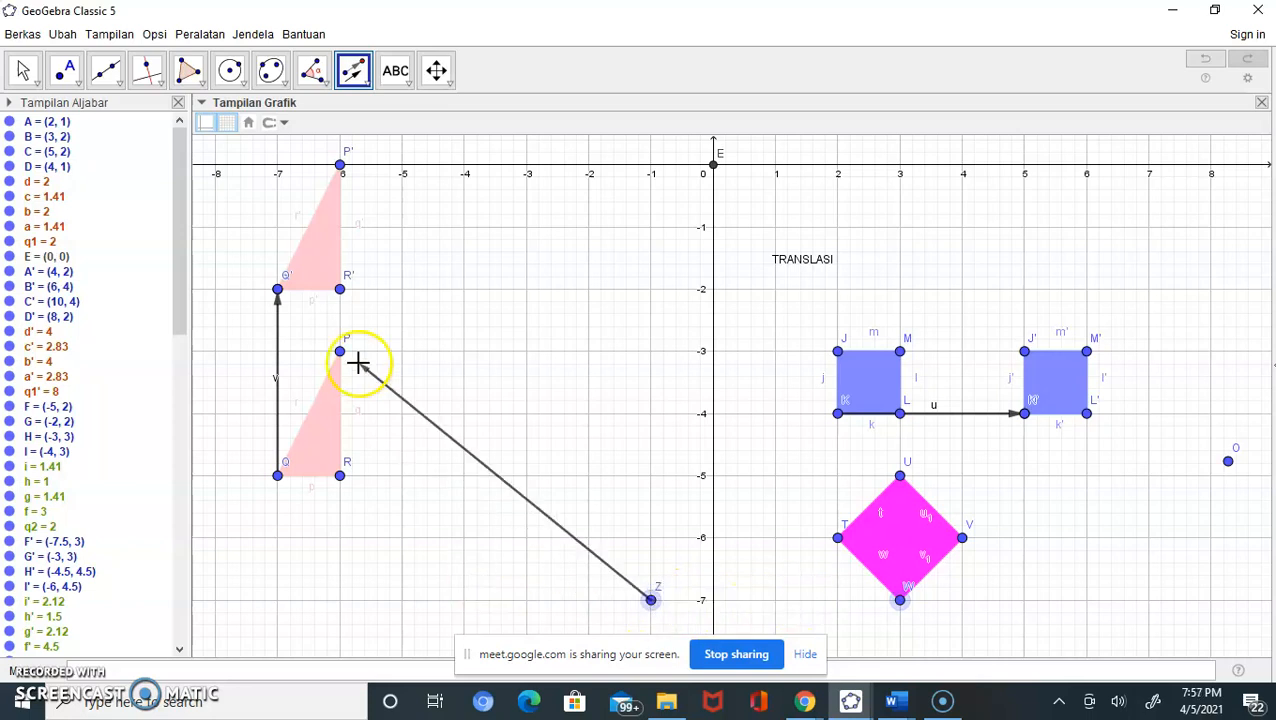
{"action": "left_click", "coordinate": [355, 75]}
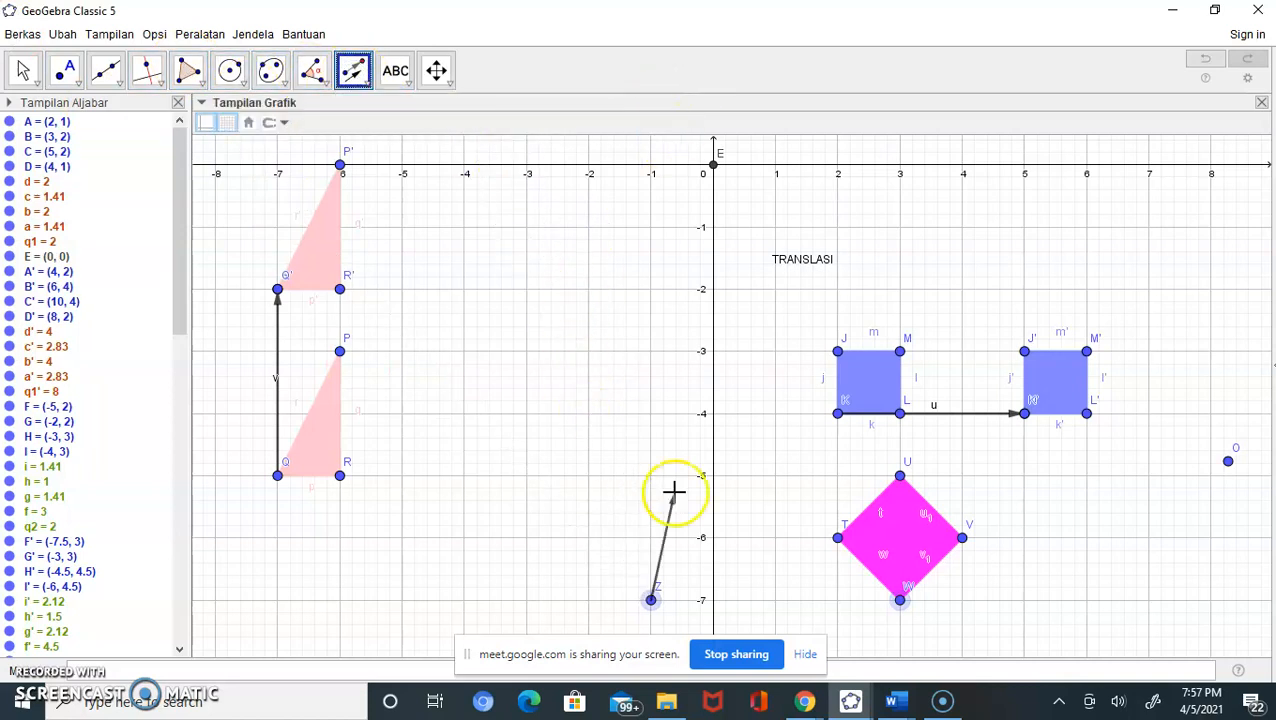
{"action": "left_click", "coordinate": [607, 565]}
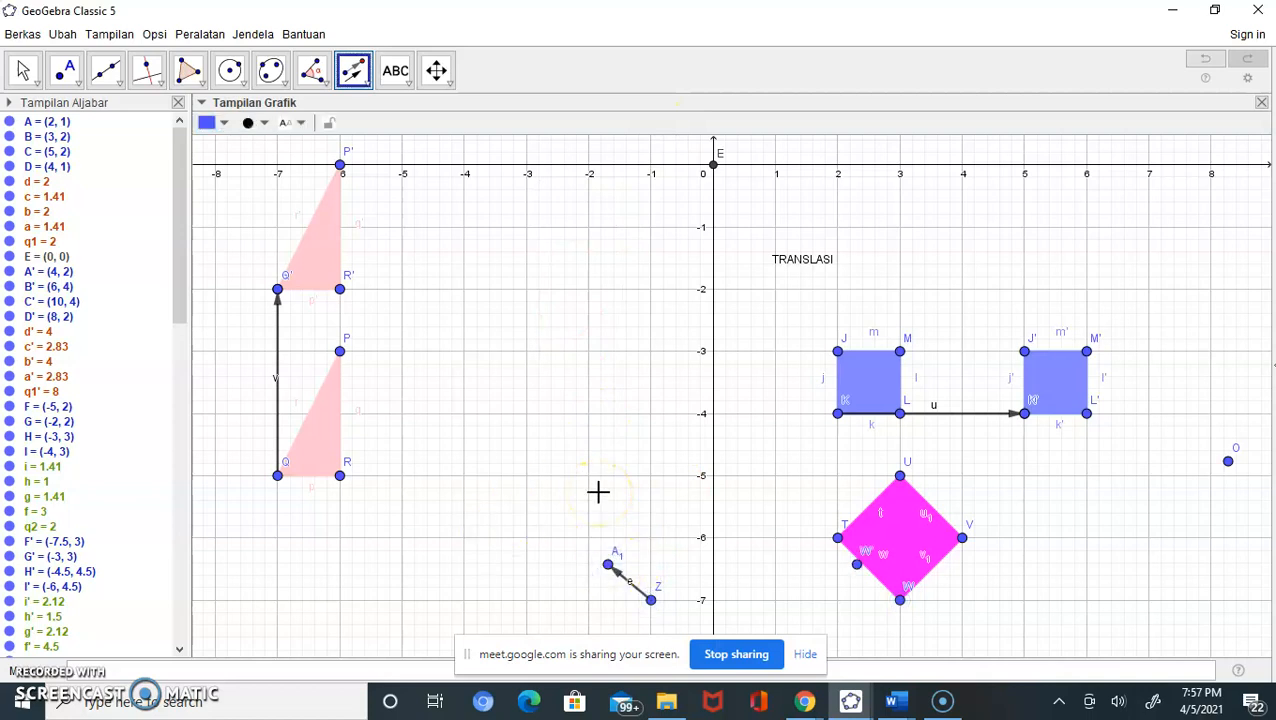
{"action": "key", "text": "ctrl+z"}
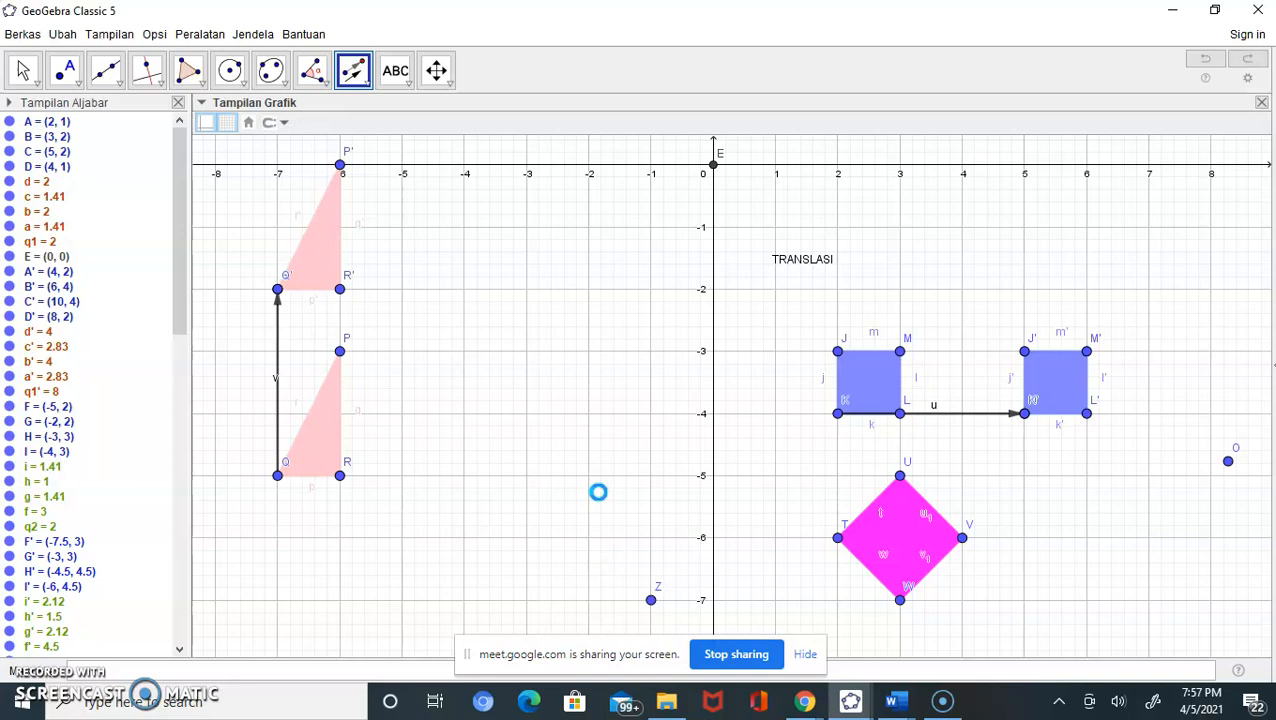
Translate the magenta diamond by a vector from its lowest vertex W at (3, -7) to (-2, -7).
{"action": "left_click", "coordinate": [354, 72]}
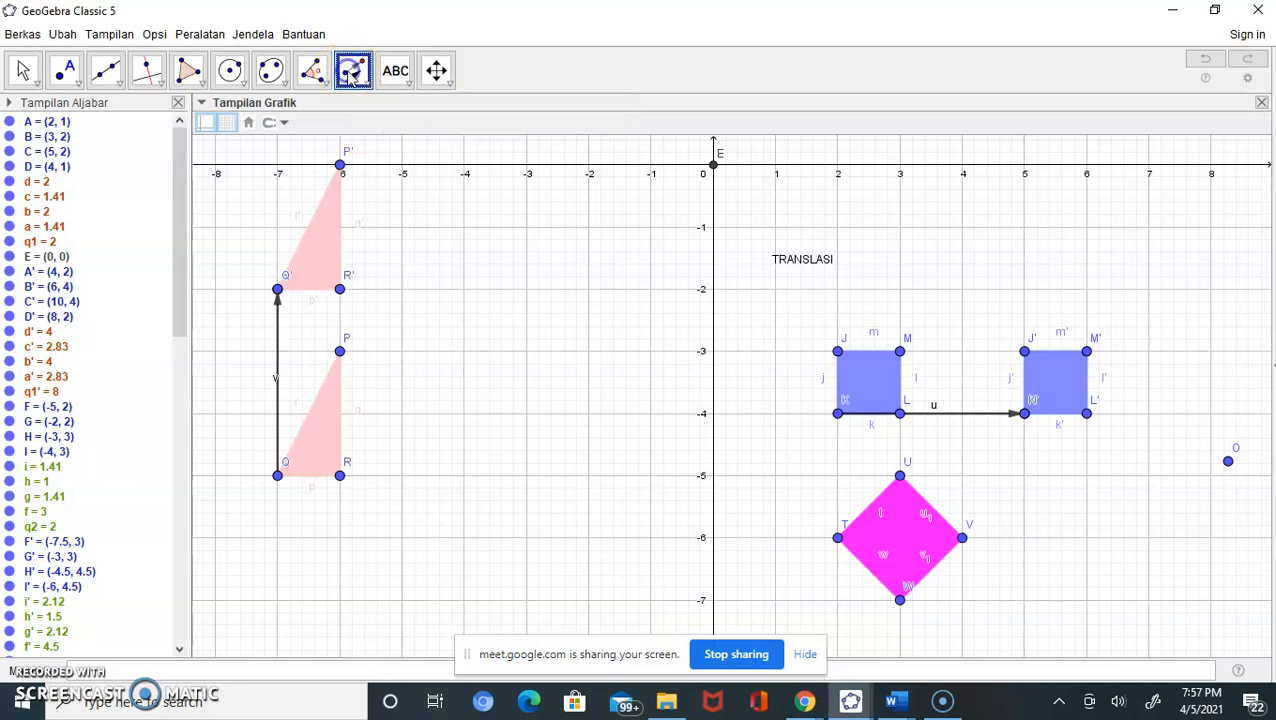
{"action": "left_click", "coordinate": [905, 531]}
{"action": "left_click", "coordinate": [899, 600]}
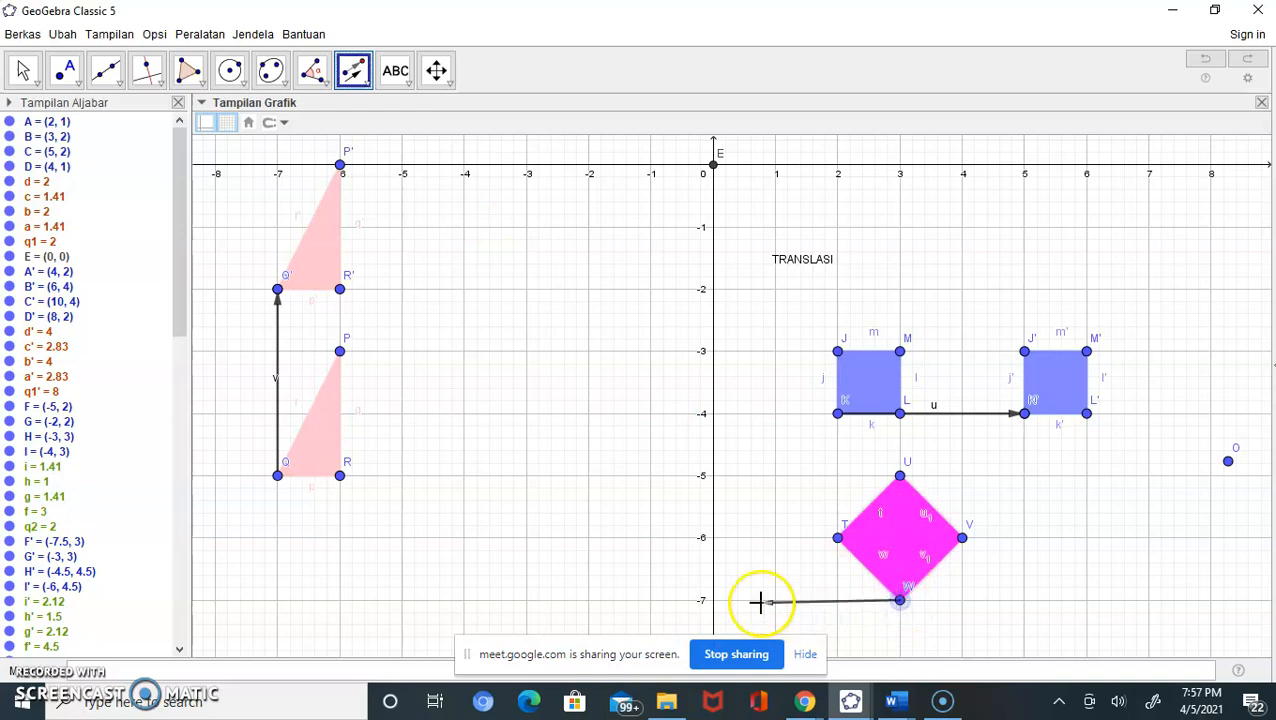
{"action": "left_click", "coordinate": [592, 603]}
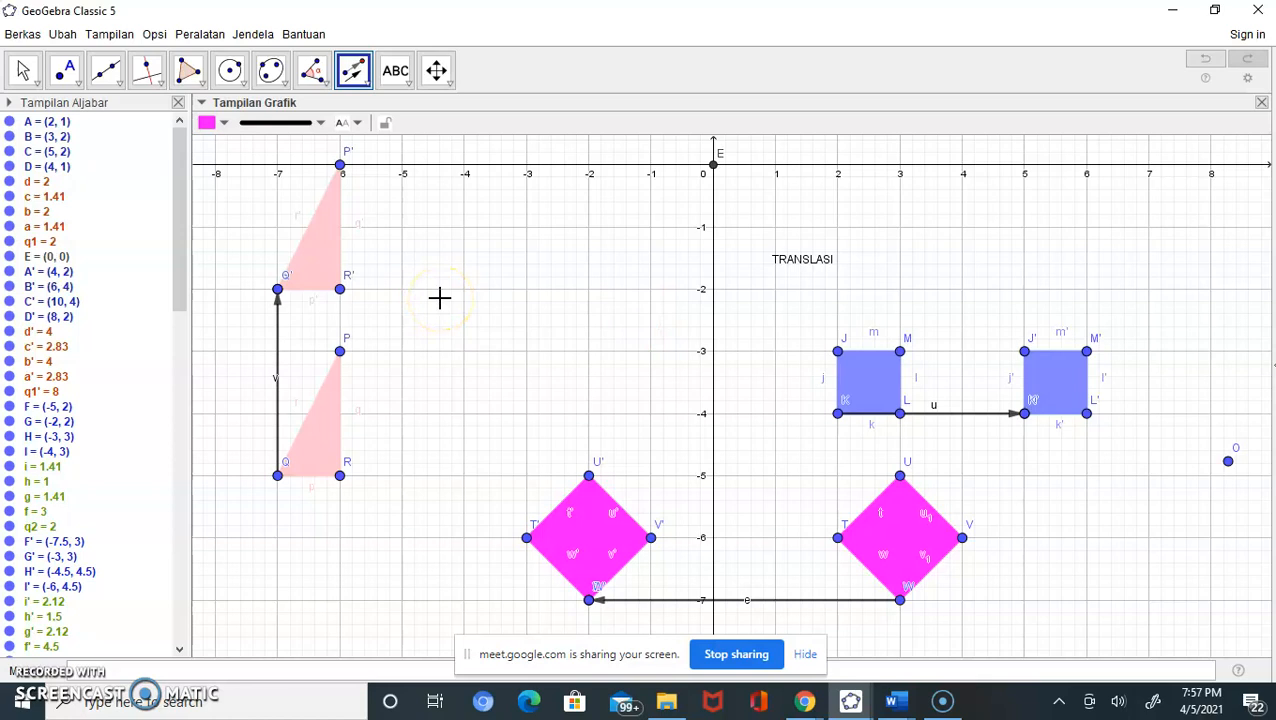
Open a new empty GeoGebra window and maximize it.
{"action": "left_click", "coordinate": [18, 36]}
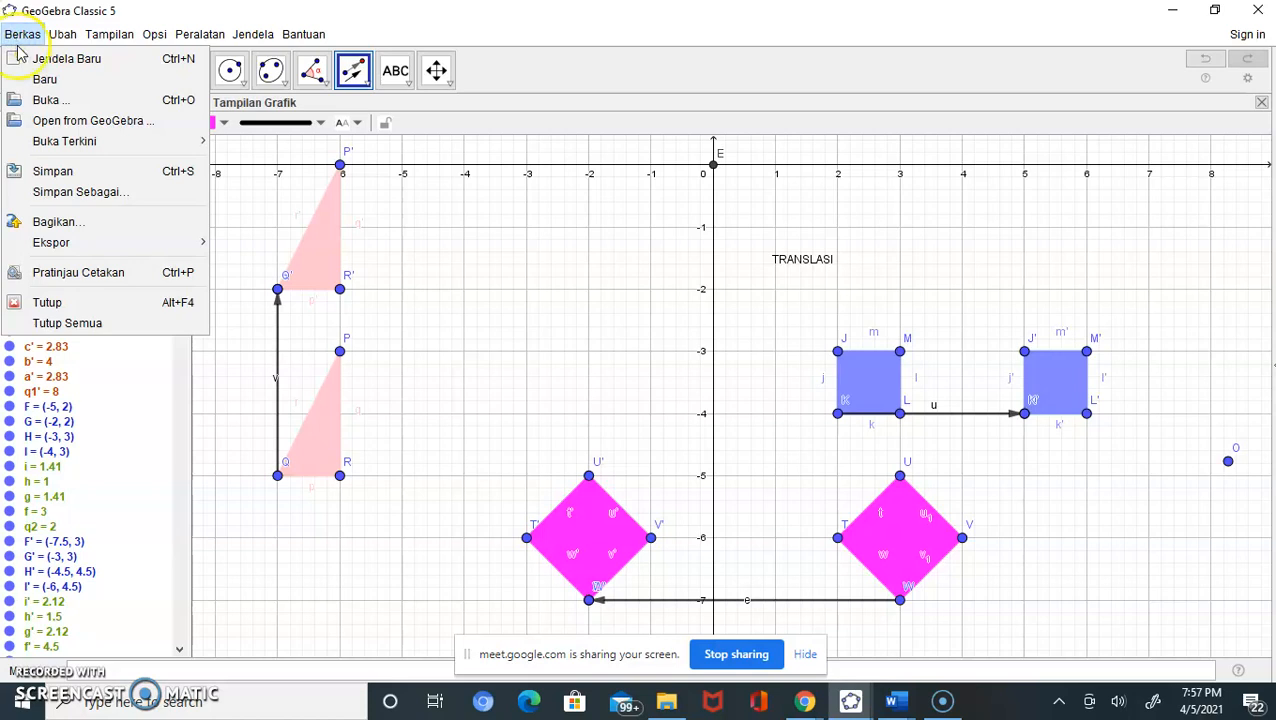
{"action": "left_click", "coordinate": [82, 59]}
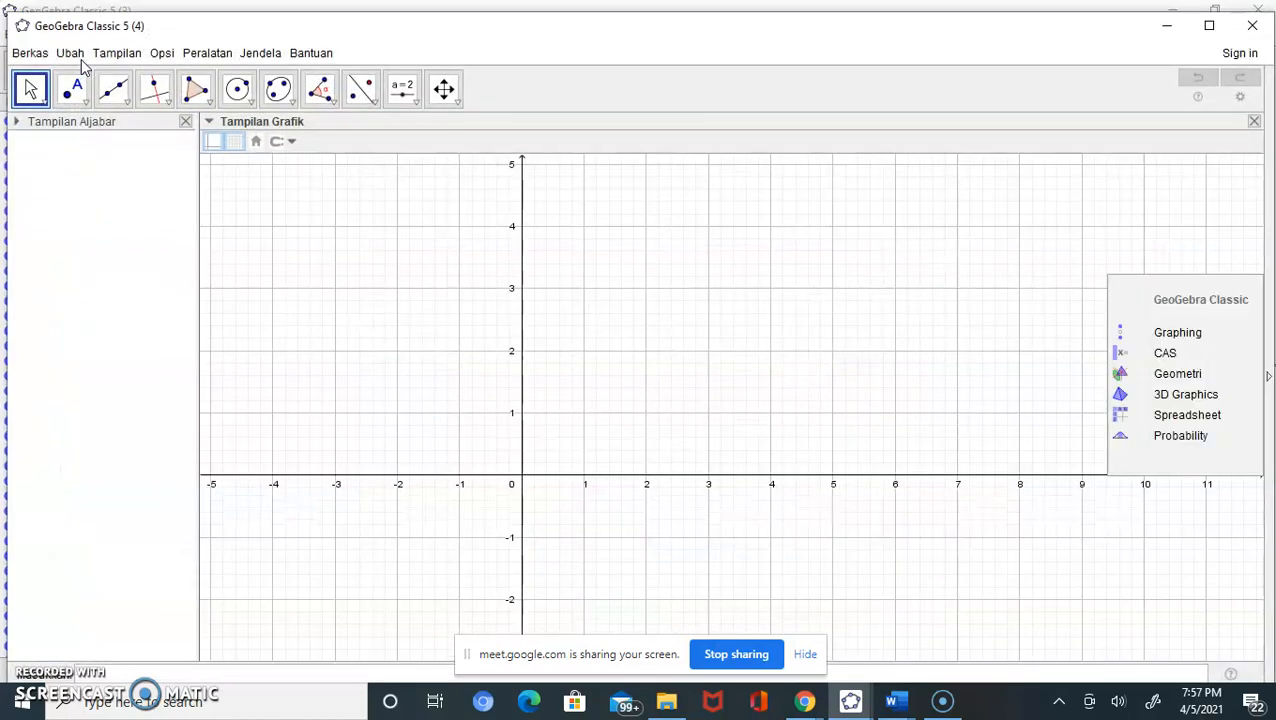
{"action": "left_click", "coordinate": [1209, 25]}
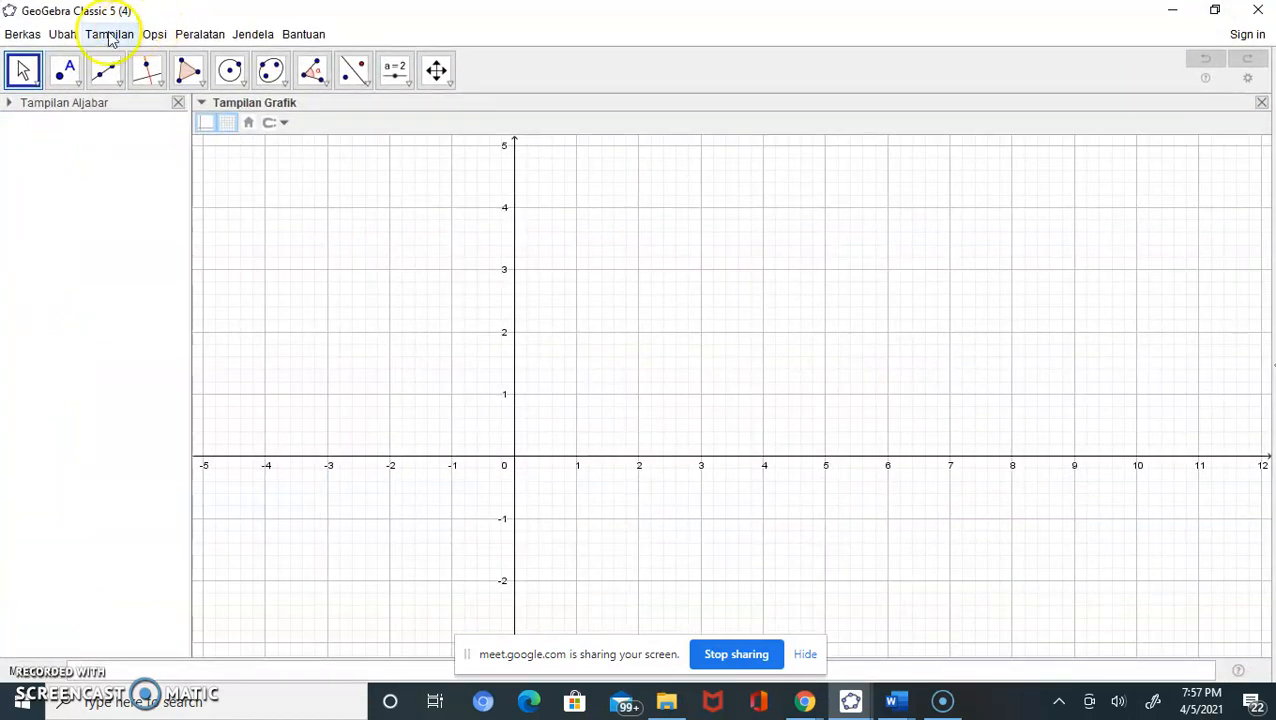
Show the Spreadsheet view and close the Graphics and Algebra views so only the spreadsheet is displayed.
{"action": "left_click", "coordinate": [62, 36]}
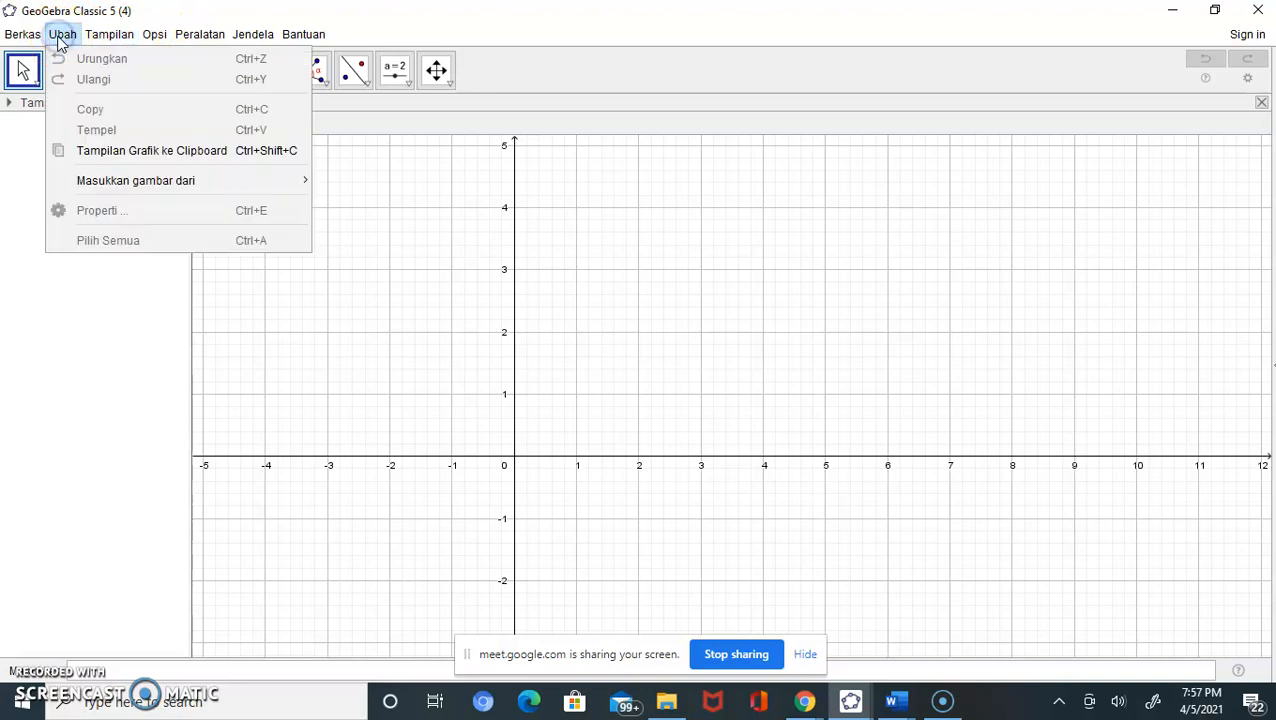
{"action": "left_click", "coordinate": [98, 40]}
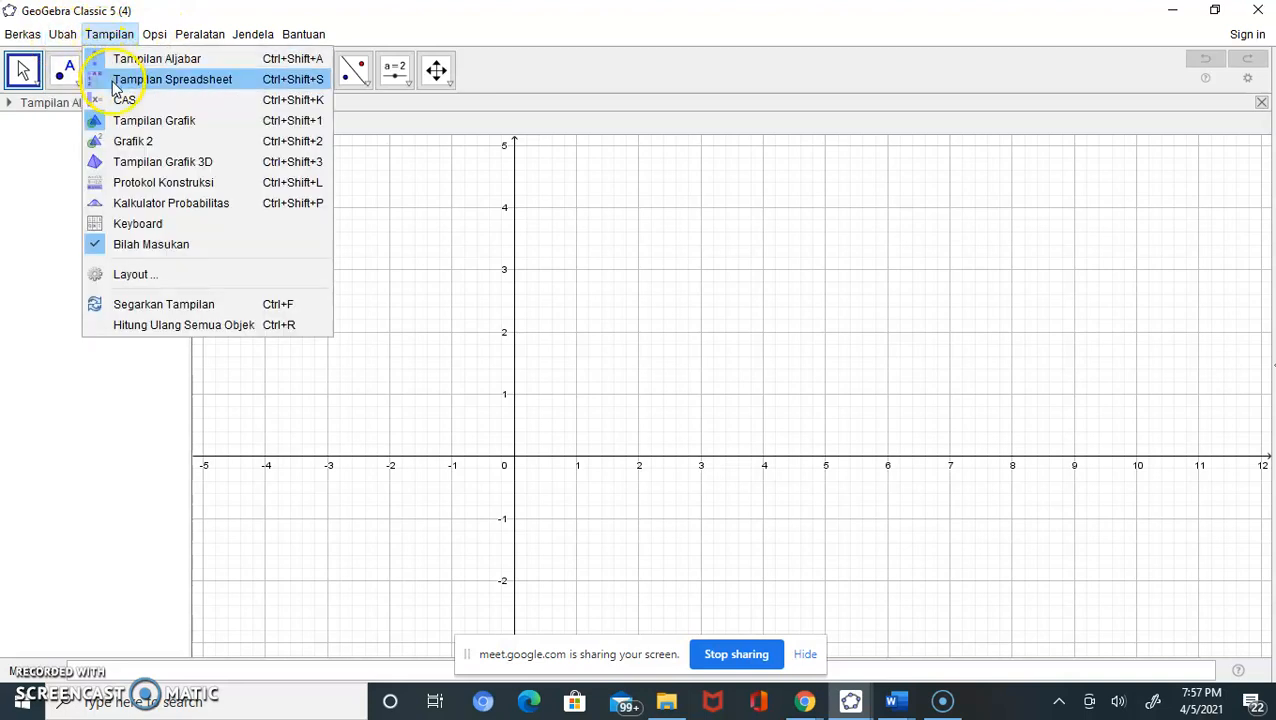
{"action": "left_click", "coordinate": [170, 80]}
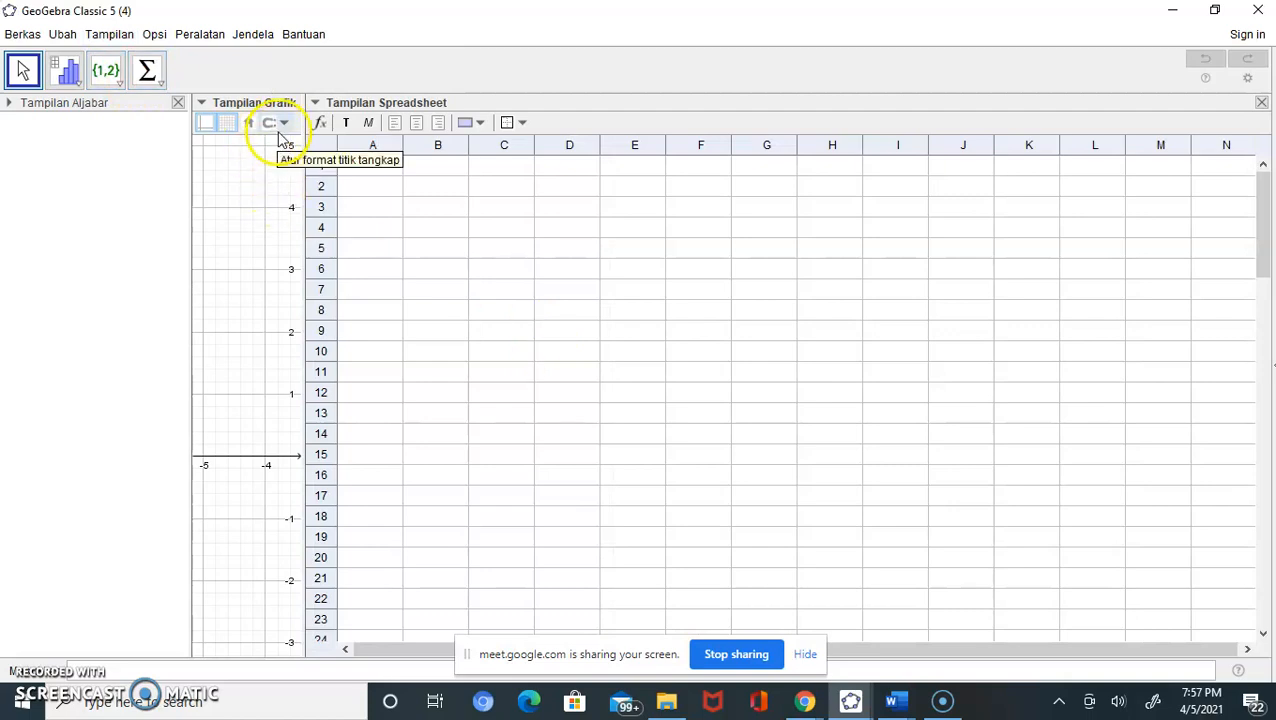
{"action": "left_click", "coordinate": [205, 104]}
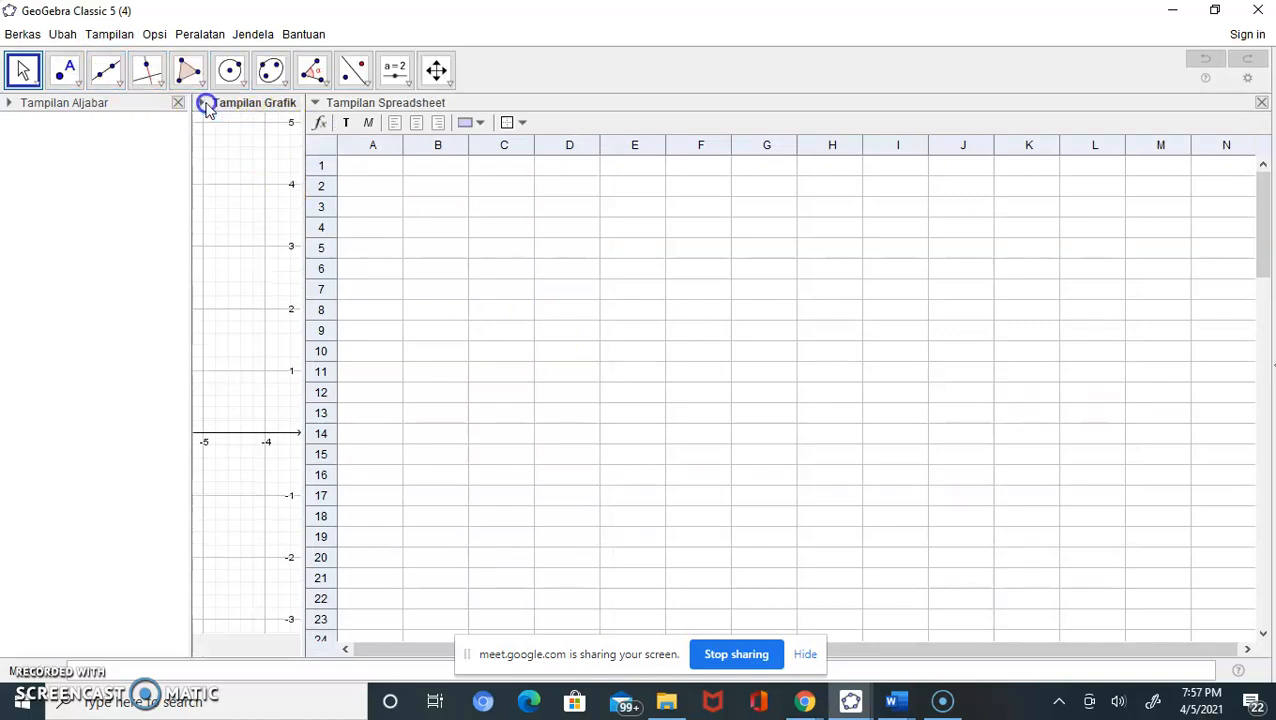
{"action": "left_click", "coordinate": [238, 111]}
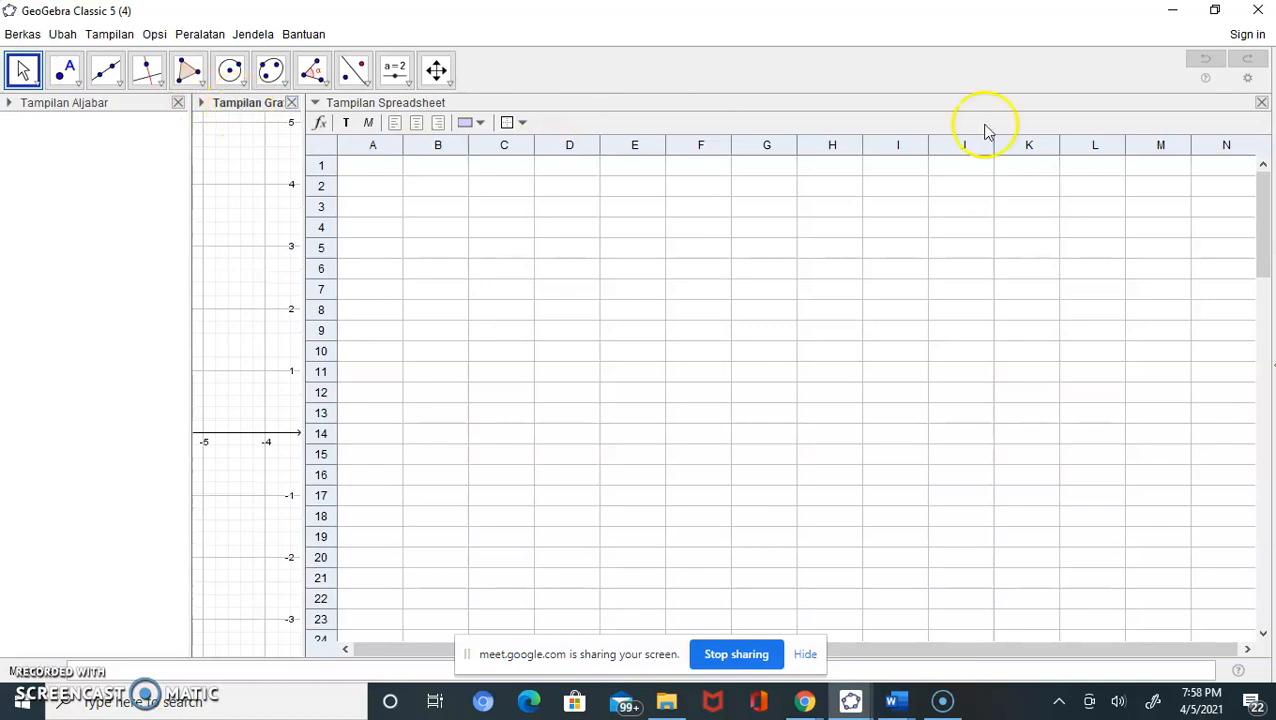
{"action": "left_click", "coordinate": [296, 104]}
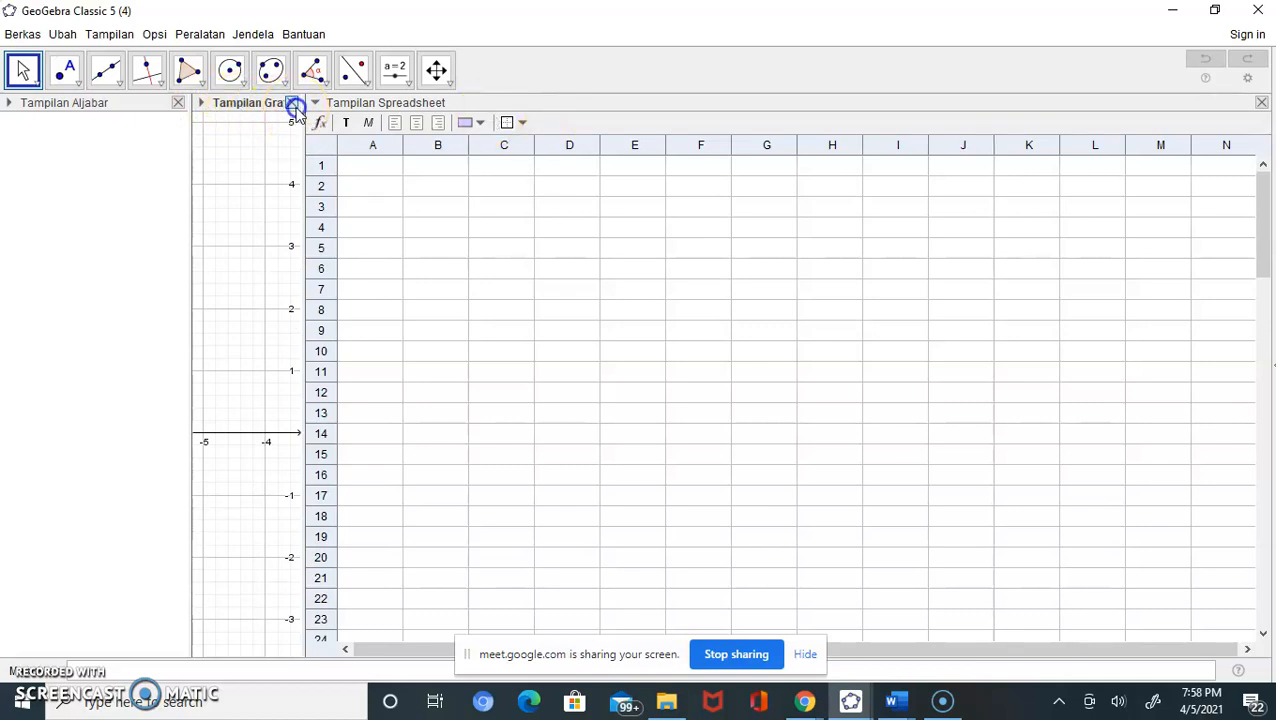
{"action": "left_click", "coordinate": [178, 103]}
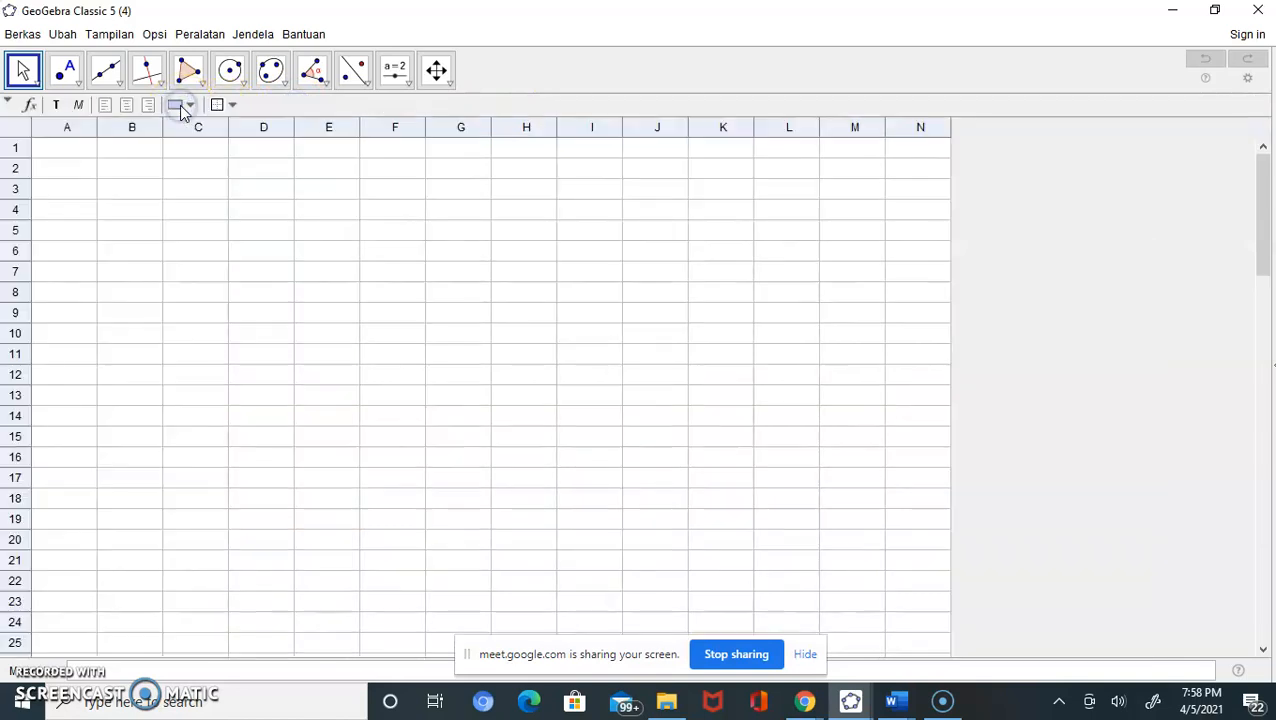
{"action": "left_click", "coordinate": [965, 299]}
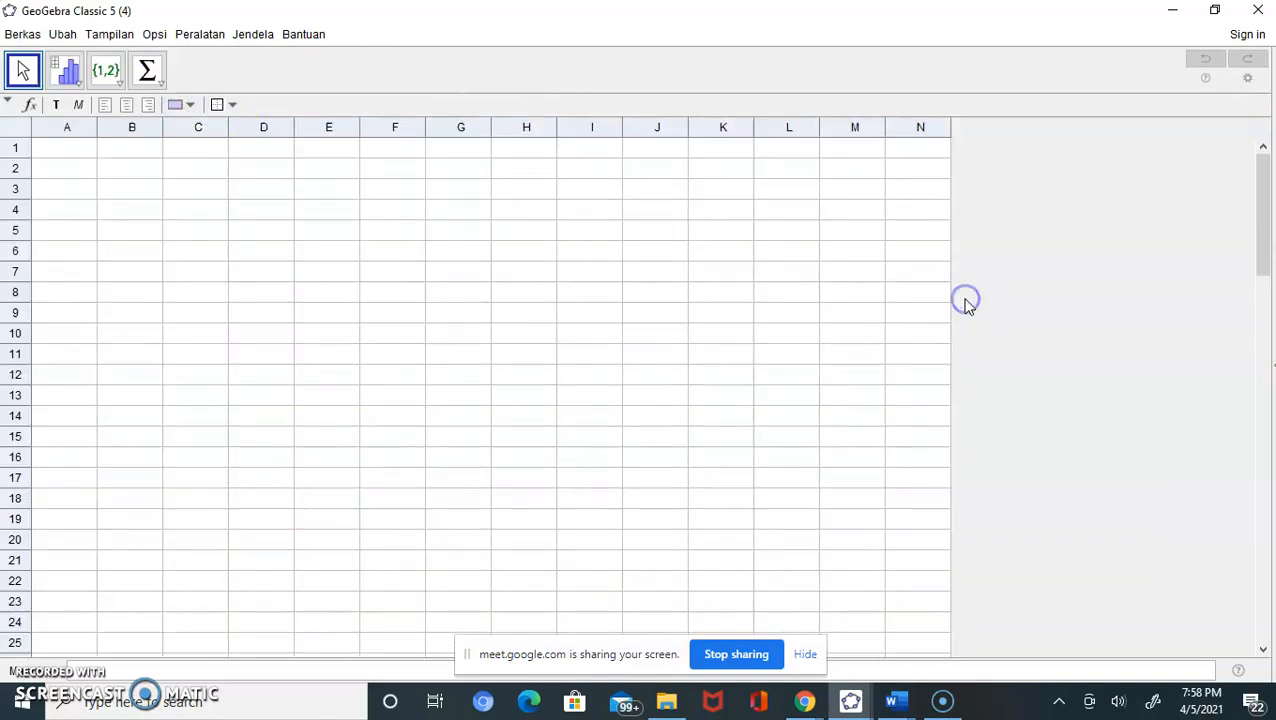
{"action": "left_click", "coordinate": [20, 71]}
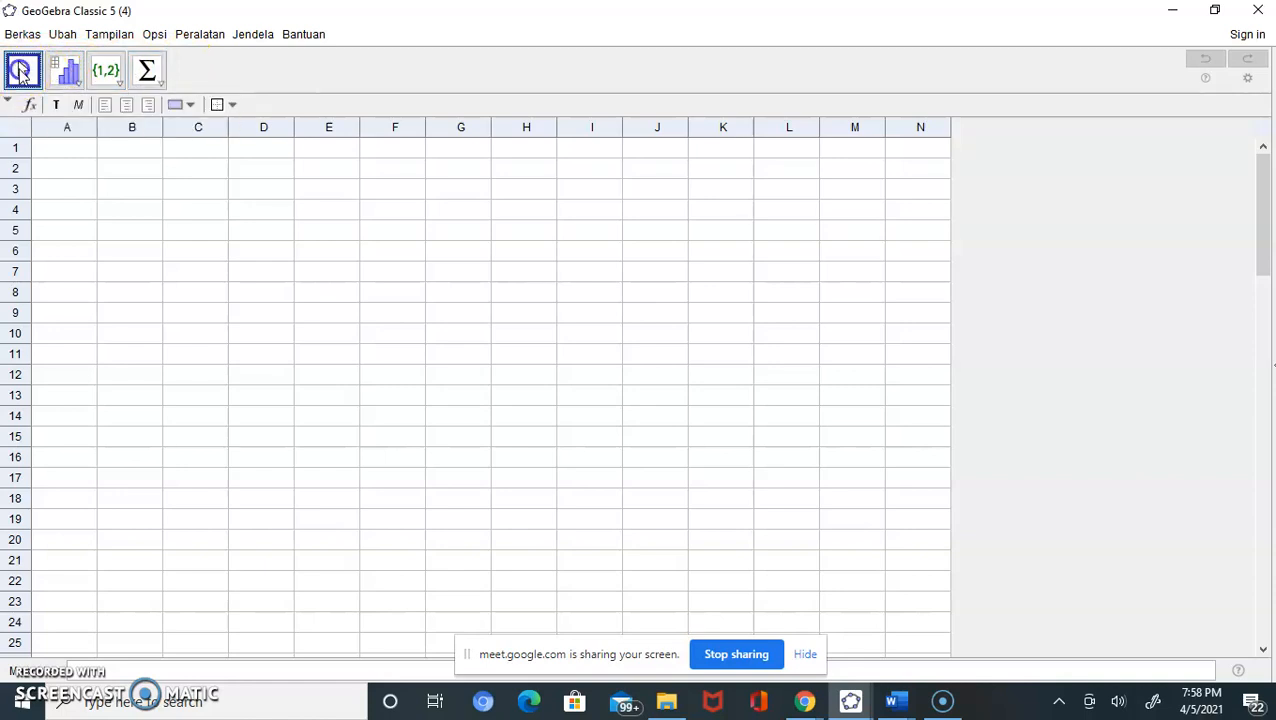
{"action": "left_click", "coordinate": [77, 86]}
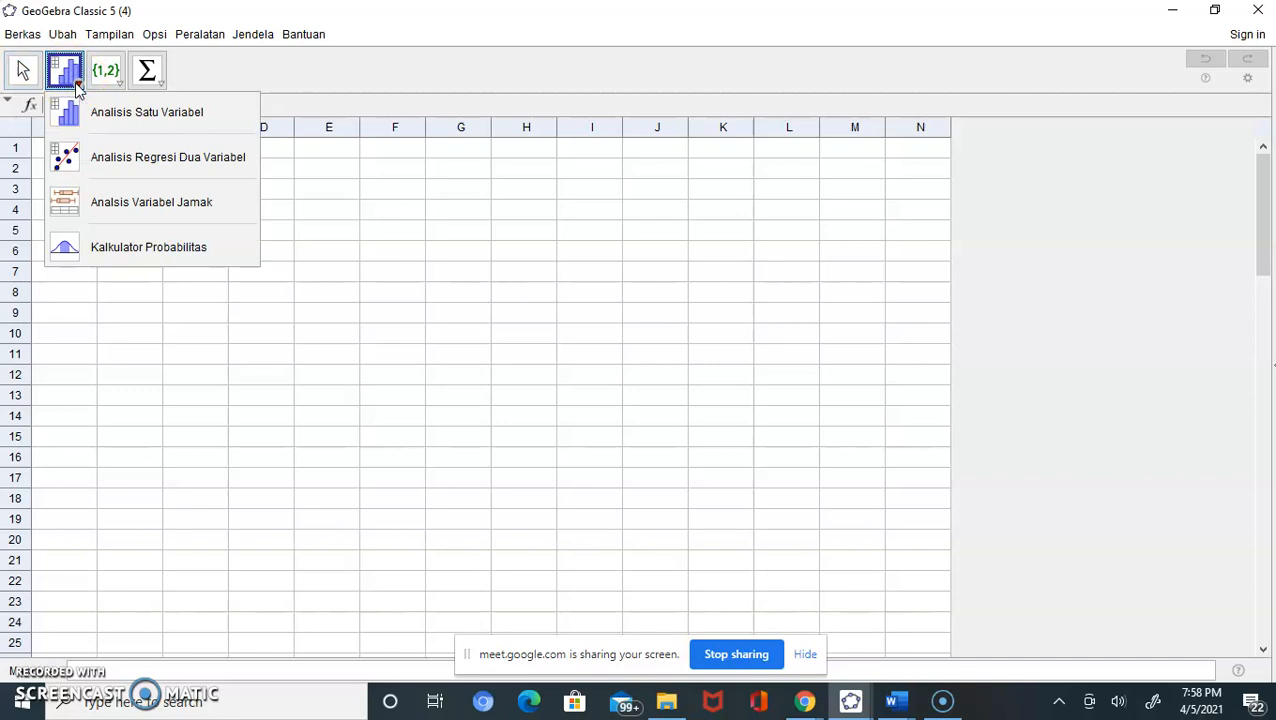
{"action": "left_click", "coordinate": [106, 82]}
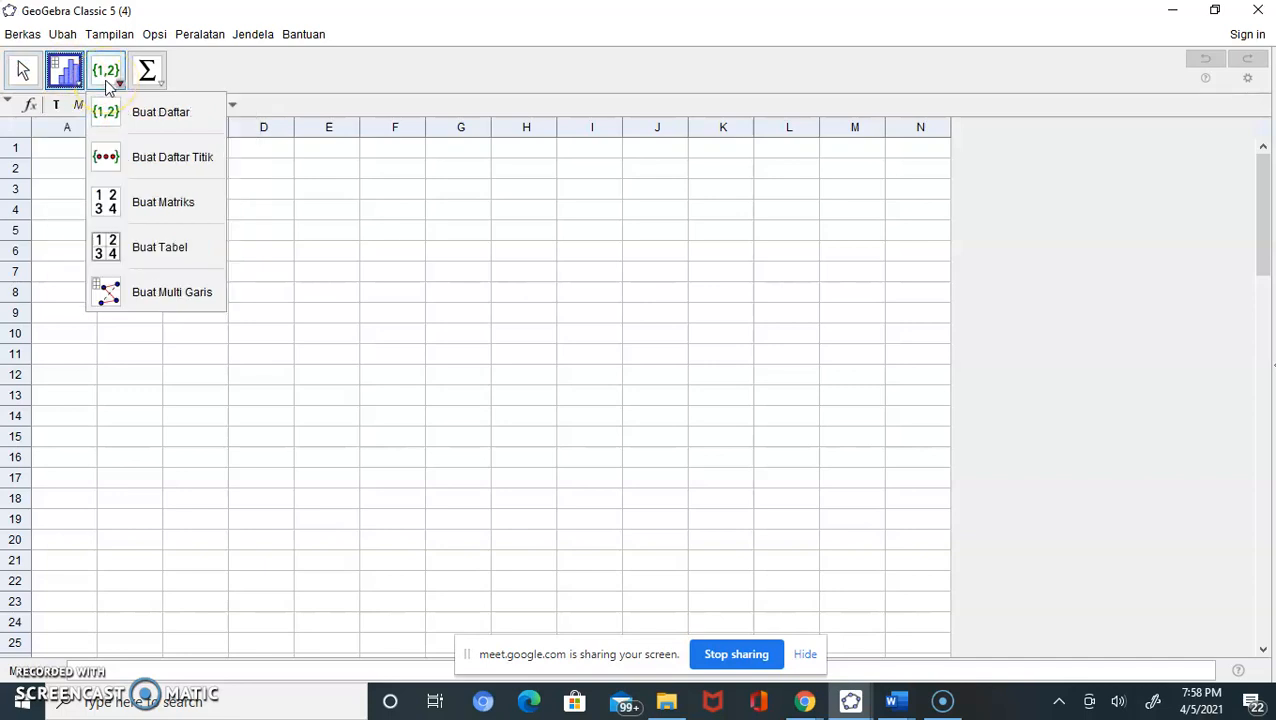
{"action": "left_click", "coordinate": [148, 84]}
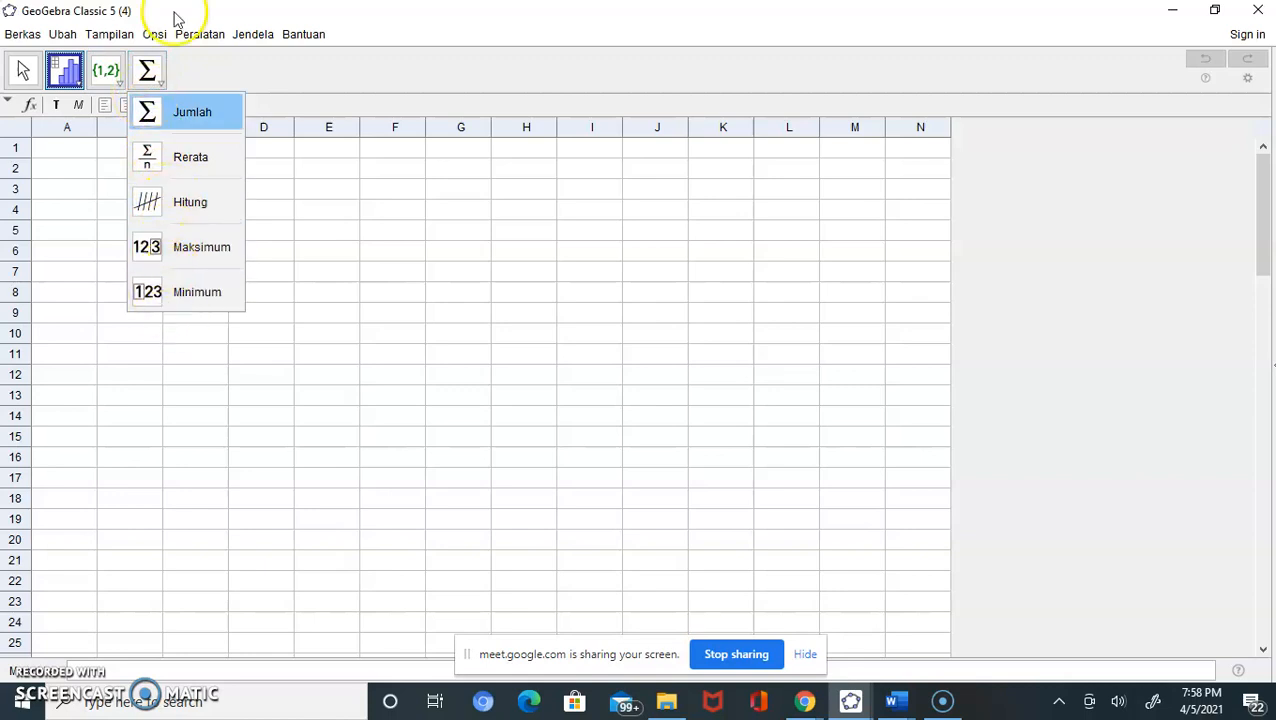
{"action": "left_click", "coordinate": [360, 80]}
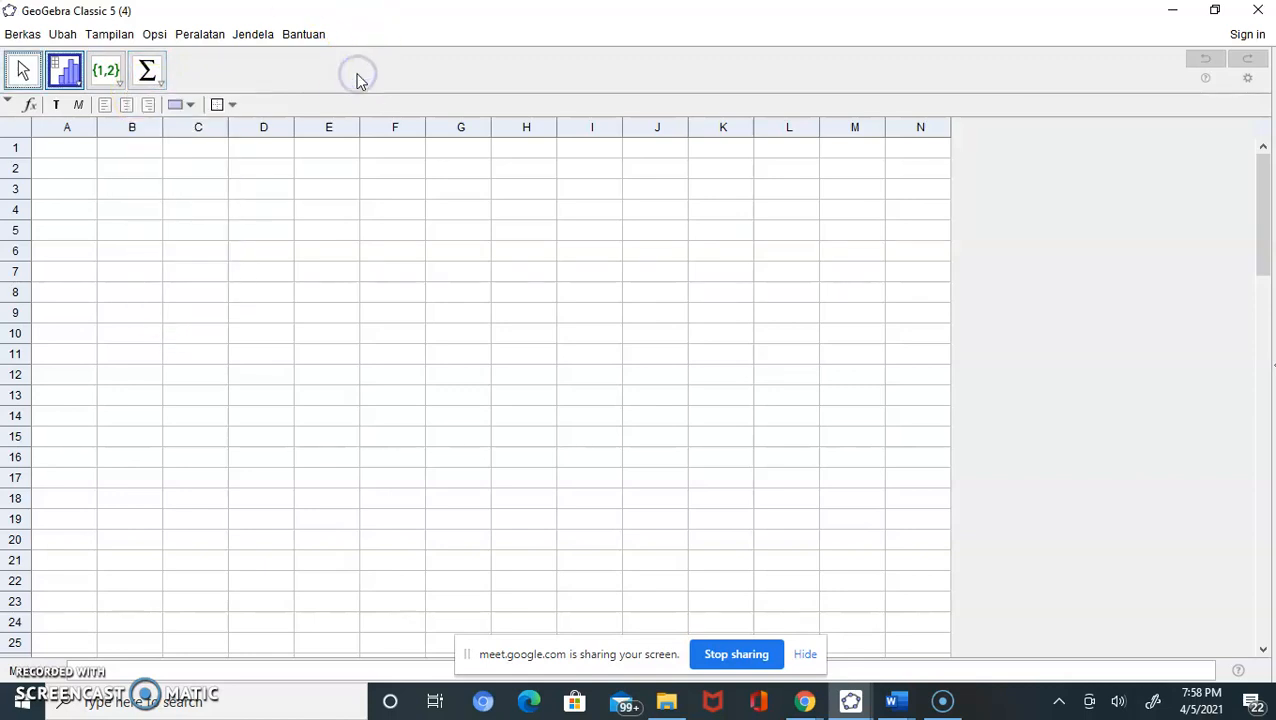
Enter the heading "UH 1 Matematika" in cell A2.
{"action": "left_click", "coordinate": [66, 165]}
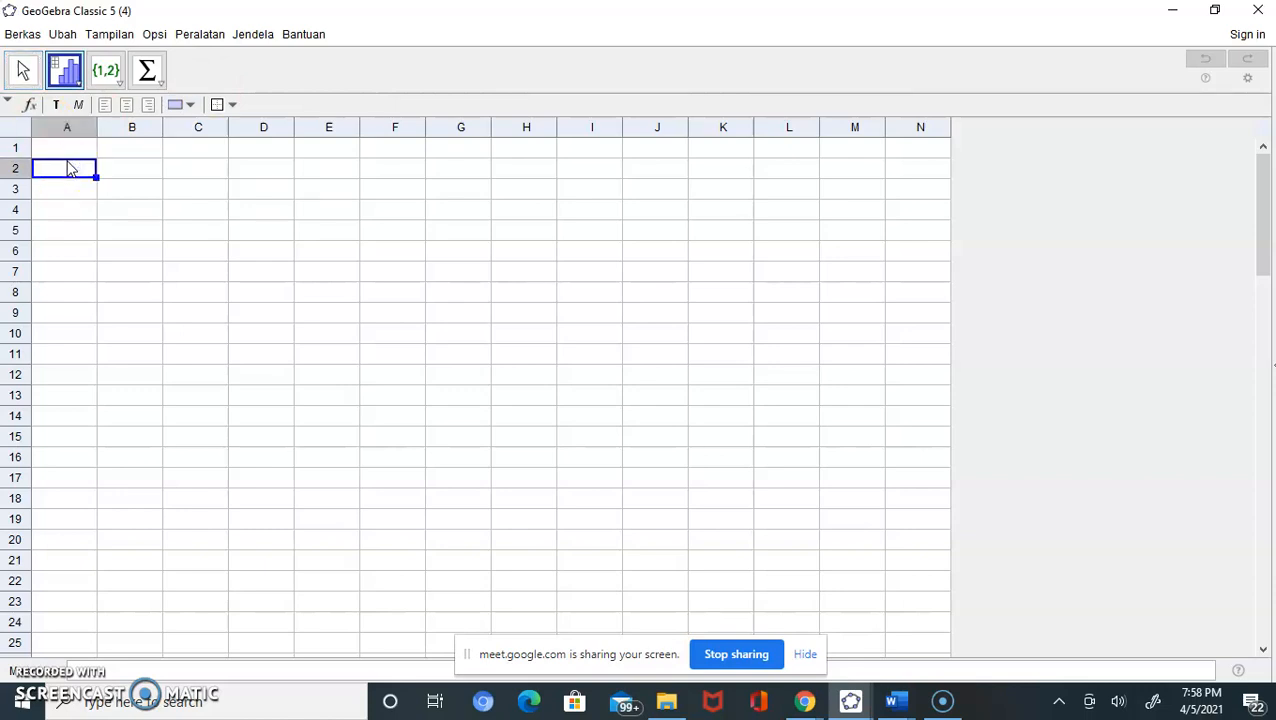
{"action": "type", "text": "Uh"}
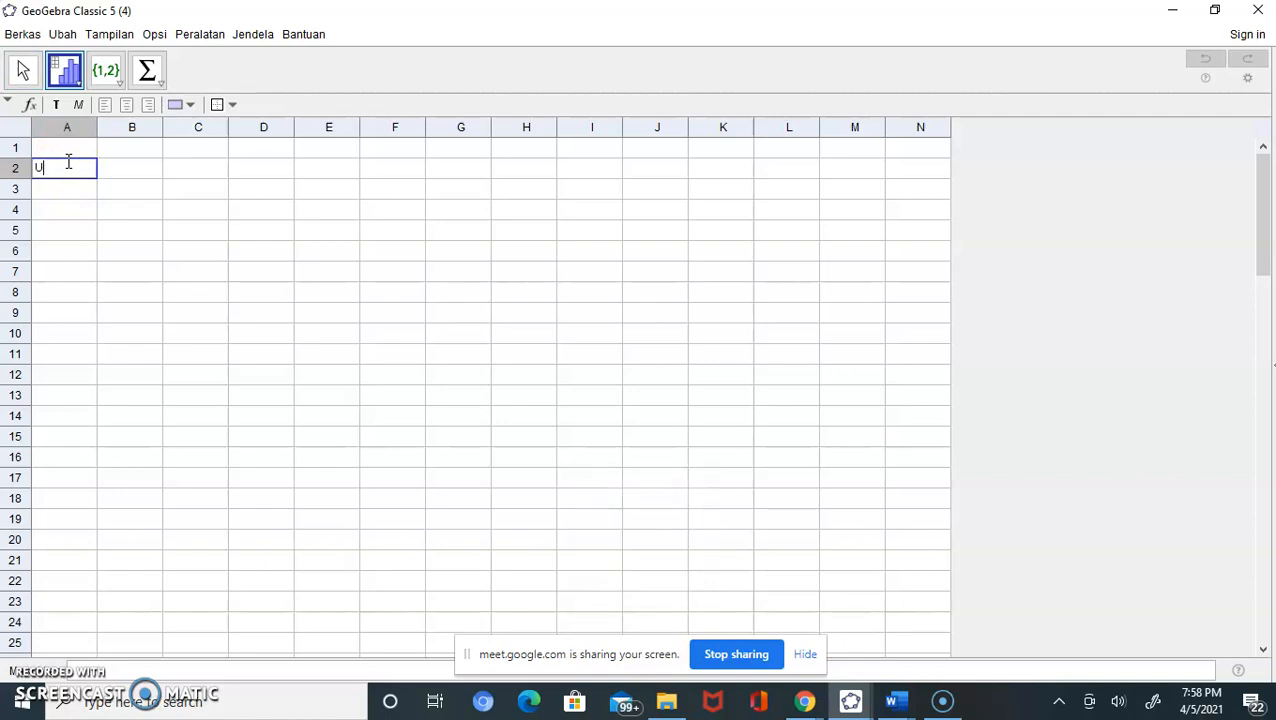
{"action": "key", "text": "Caps_Lock"}
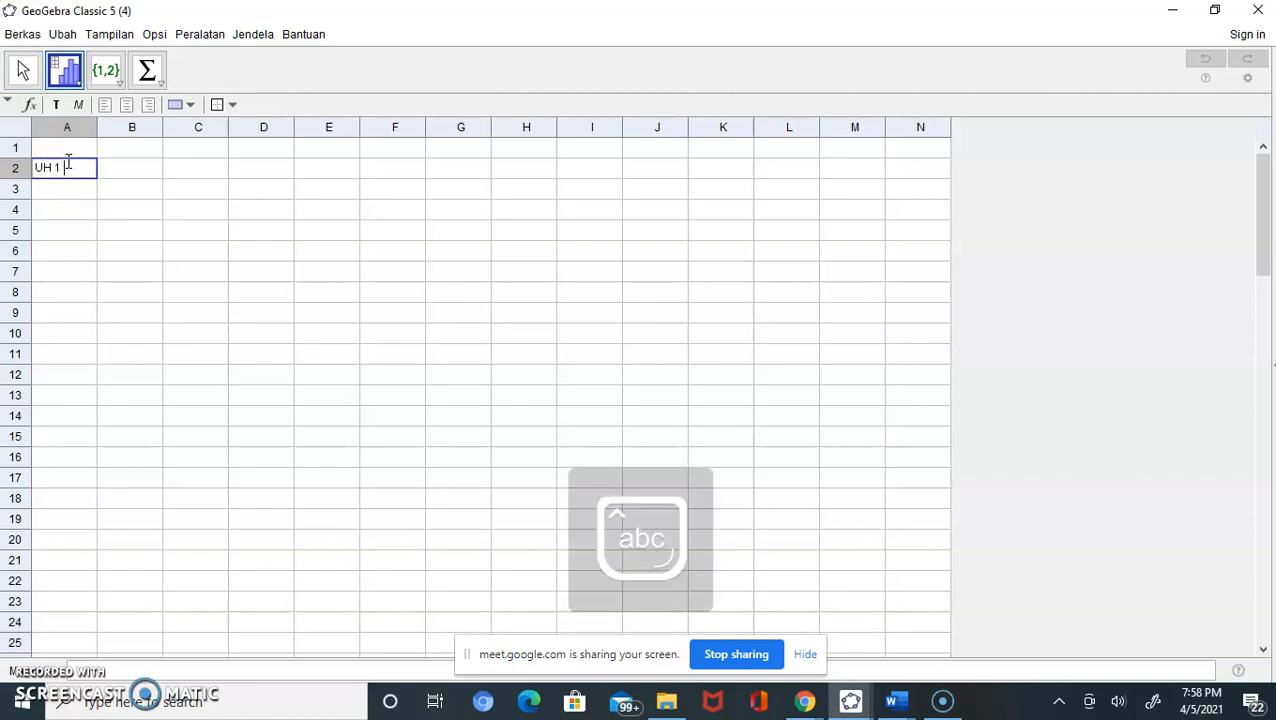
{"action": "type", "text": "1 Mate"}
{"action": "type", "text": "matika"}
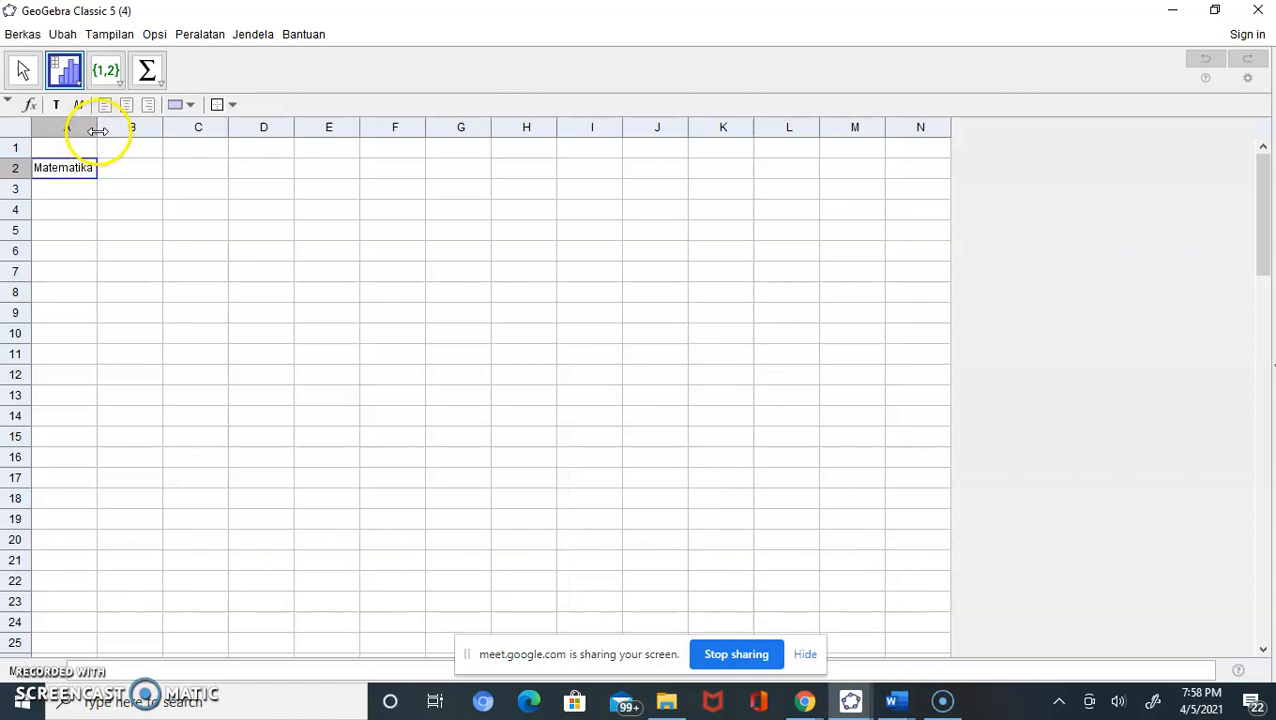
Widen column A so the heading in A2 fits, and select cell A3 below it.
{"action": "left_click_drag", "start_coordinate": [97, 127], "coordinate": [208, 126]}
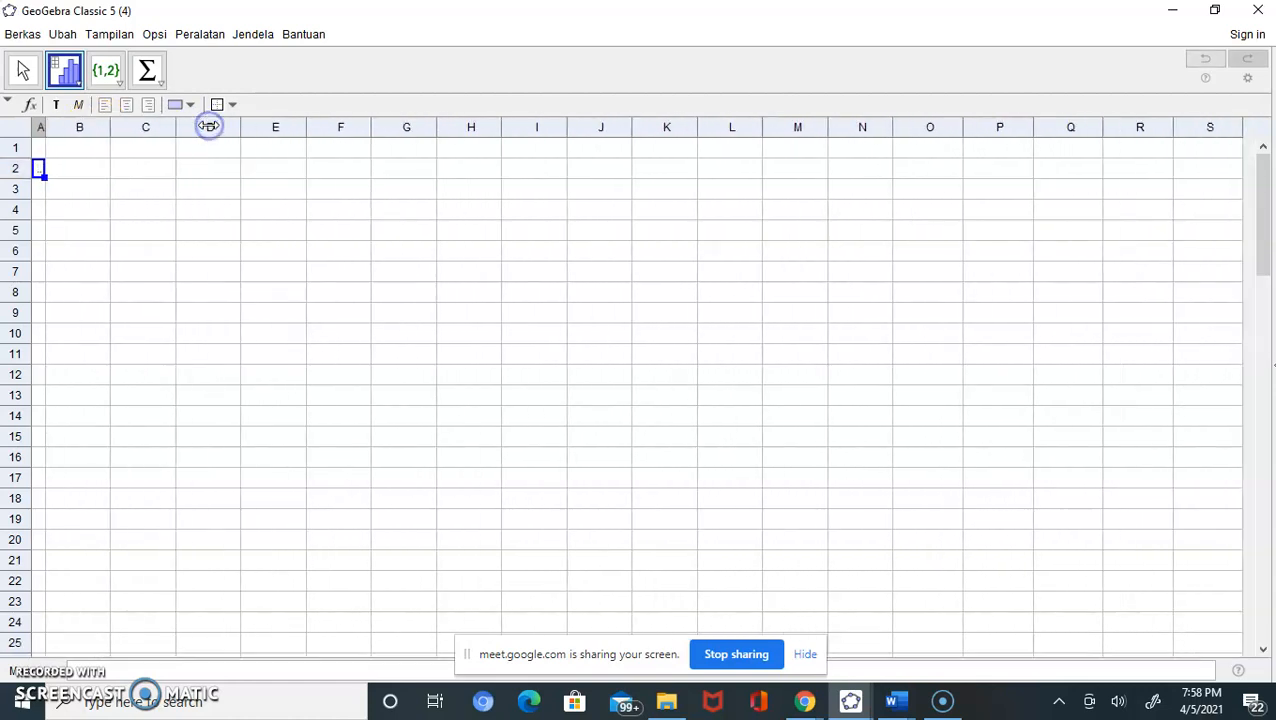
{"action": "left_click_drag", "start_coordinate": [40, 122], "coordinate": [206, 121]}
{"action": "left_click", "coordinate": [138, 187]}
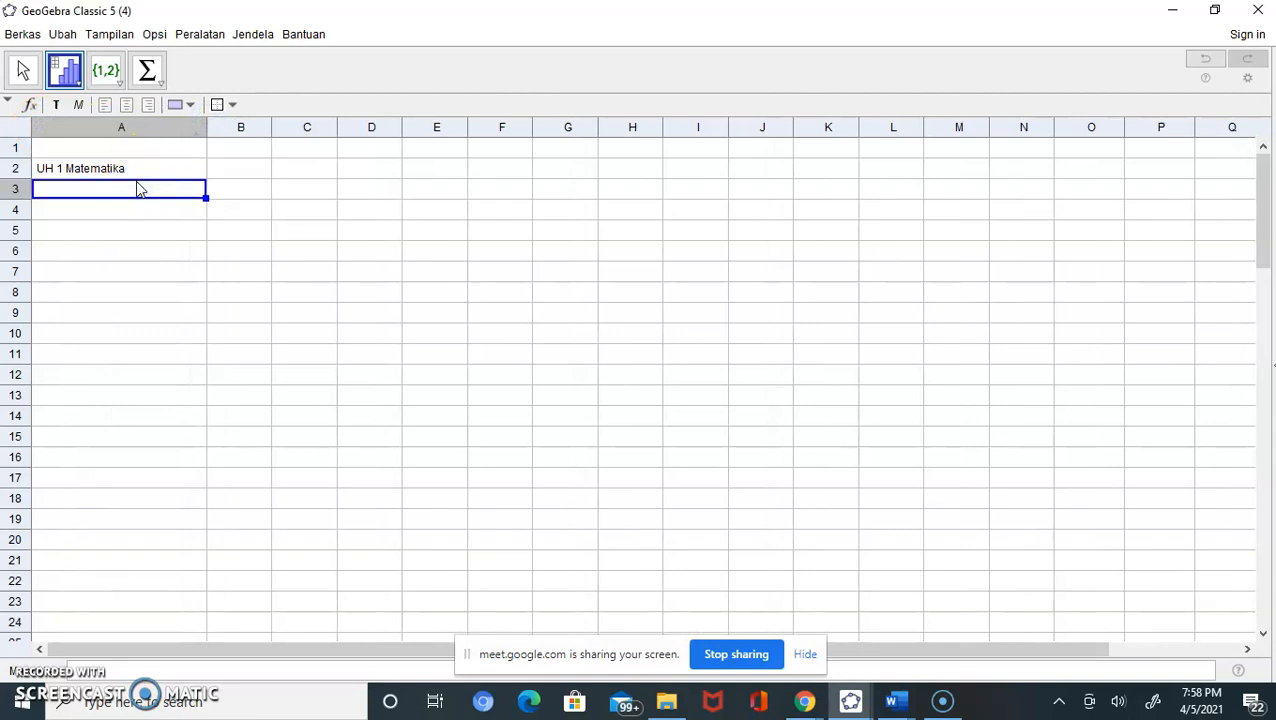
Enter the scores 50, 65, 70 and 90 in cells A3 to A6.
{"action": "type", "text": "50"}
{"action": "key", "text": "Return"}
{"action": "type", "text": "65"}
{"action": "key", "text": "Return"}
{"action": "type", "text": "70"}
{"action": "key", "text": "Return"}
{"action": "type", "text": "90"}
{"action": "key", "text": "Return"}
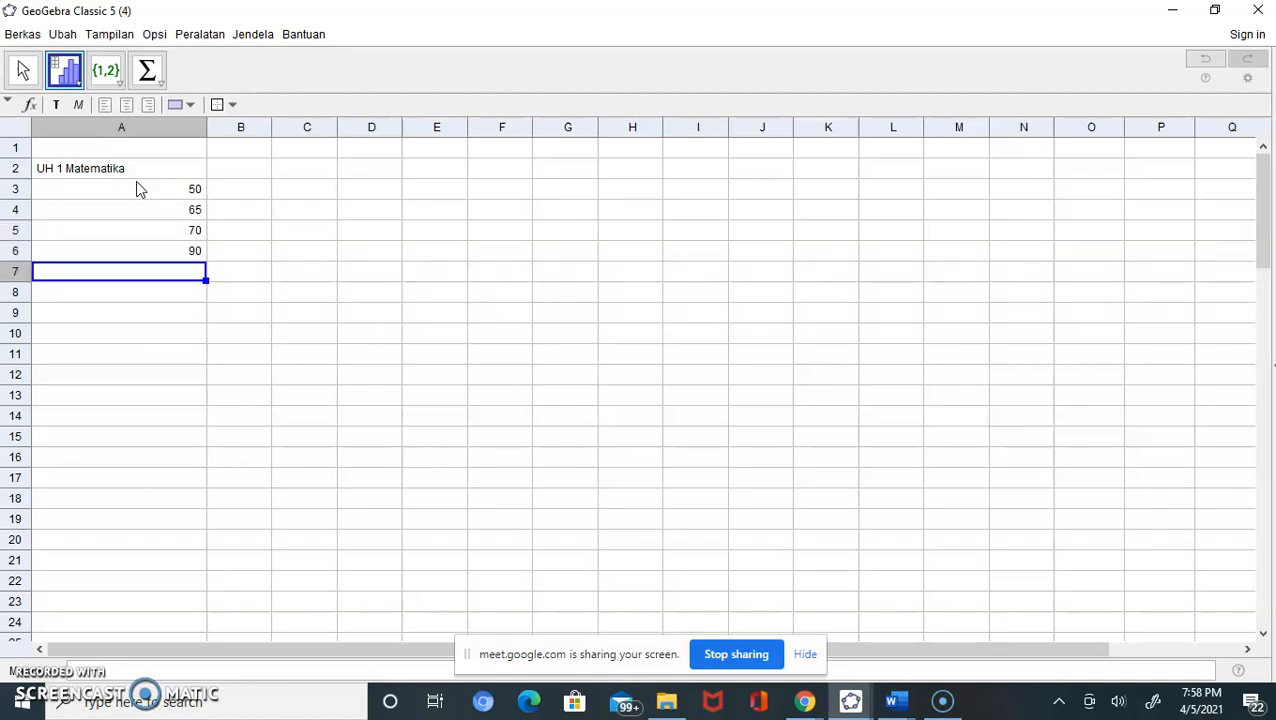
Continue the score list with 80, 95, 75, 65 and 80 in cells A7 to A11.
{"action": "type", "text": "80"}
{"action": "key", "text": "Return"}
{"action": "type", "text": "9"}
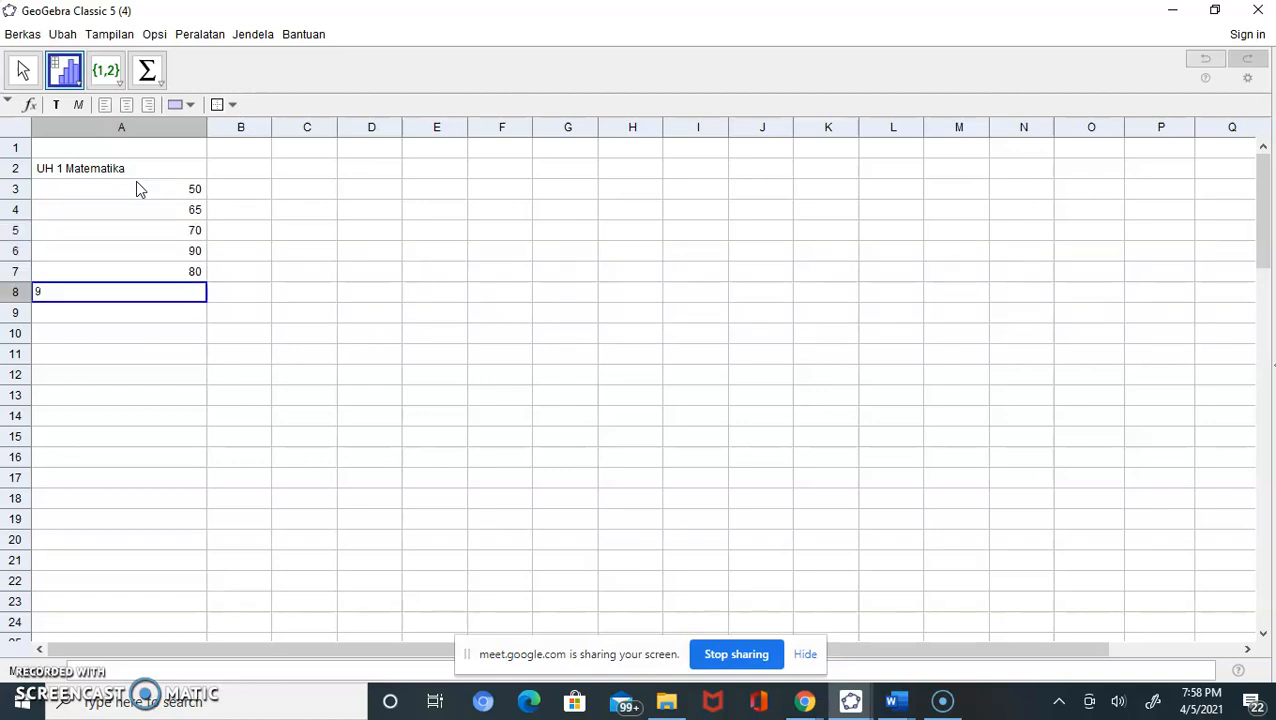
{"action": "type", "text": "5"}
{"action": "key", "text": "Return"}
{"action": "type", "text": "75"}
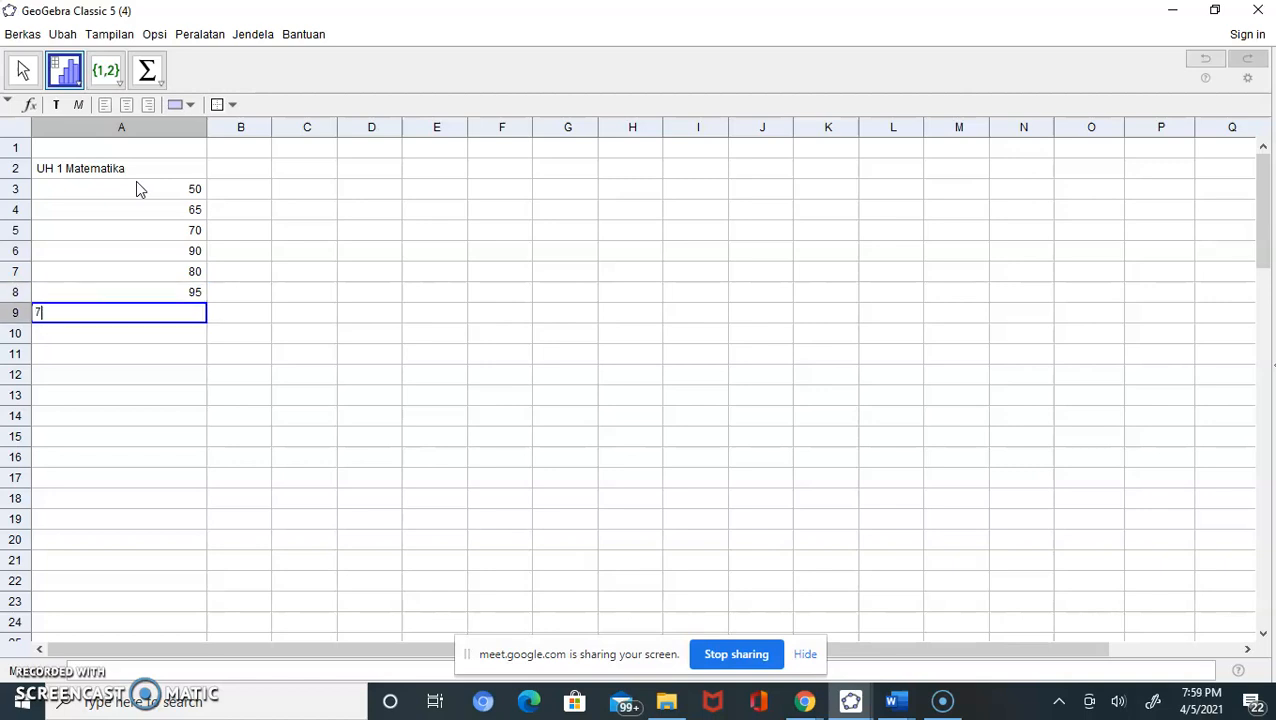
{"action": "key", "text": "Return"}
{"action": "type", "text": "65"}
{"action": "key", "text": "Return"}
{"action": "type", "text": "80"}
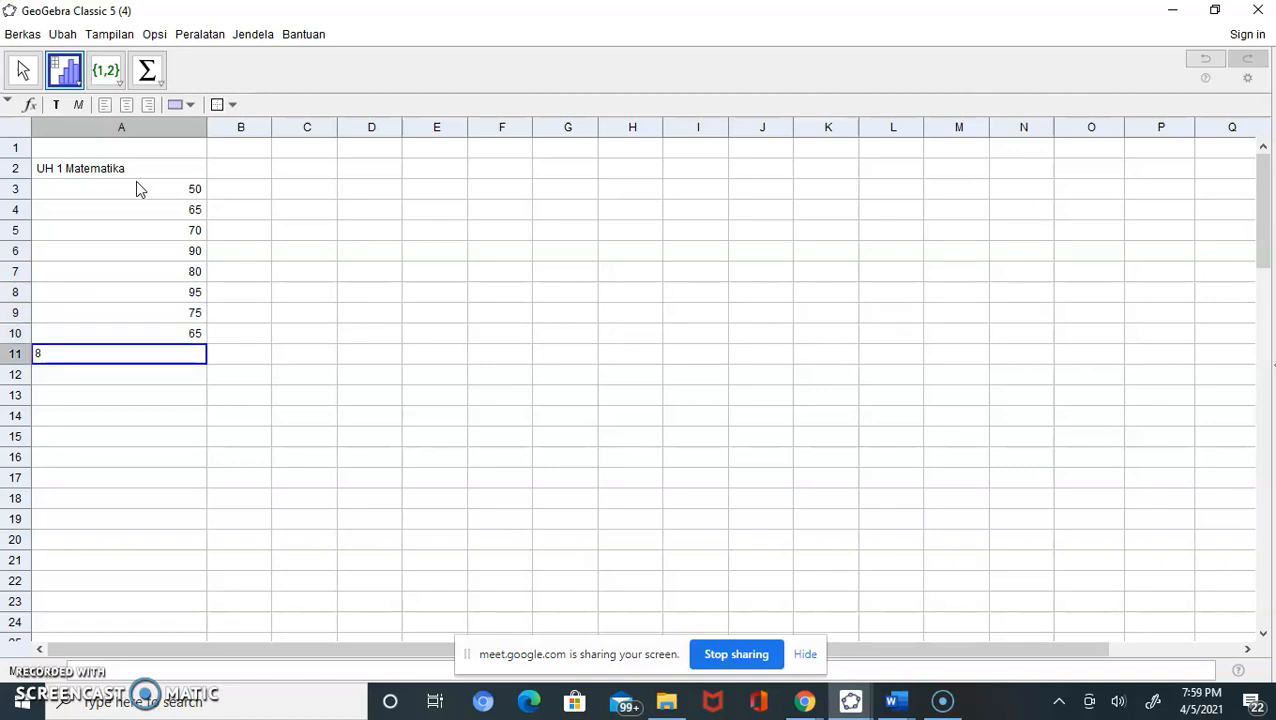
{"action": "key", "text": "Return"}
Add the scores 90, 70, 90 and 100 in cells A12 to A15.
{"action": "type", "text": "90"}
{"action": "key", "text": "Return"}
{"action": "type", "text": "70"}
{"action": "key", "text": "Return"}
{"action": "type", "text": "90"}
{"action": "key", "text": "Return"}
{"action": "type", "text": "100"}
{"action": "key", "text": "Return"}
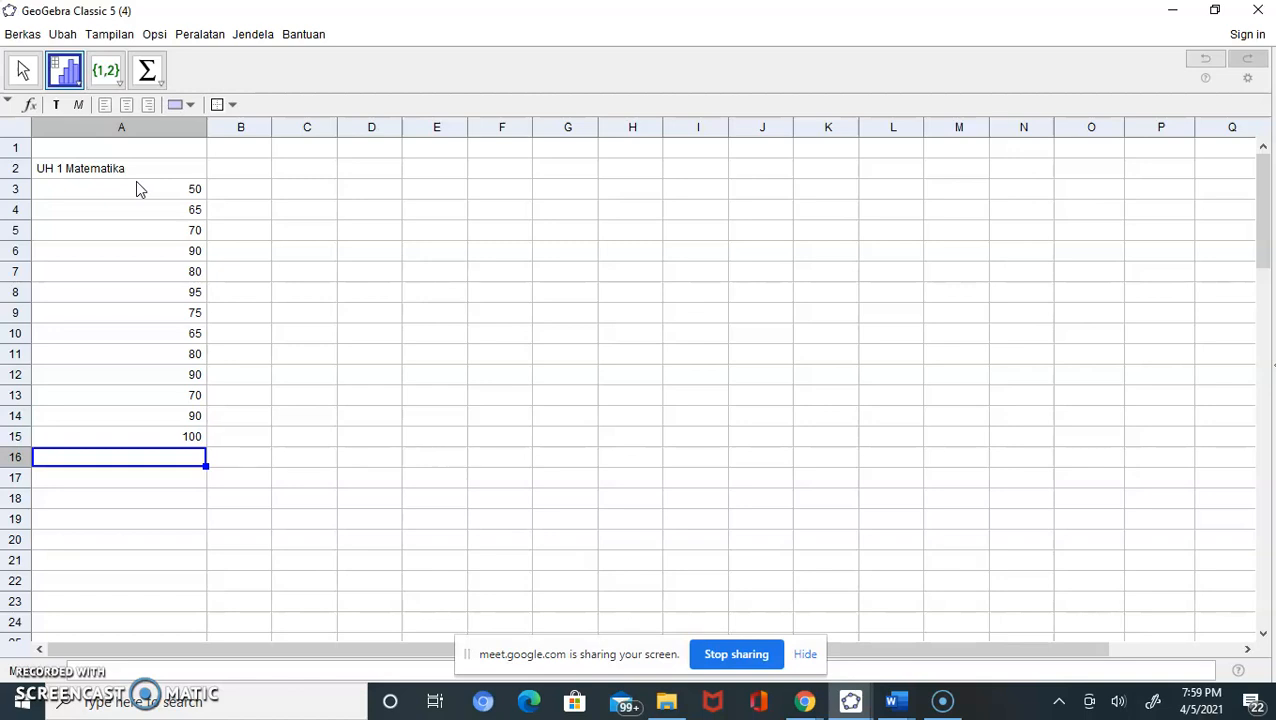
Finish the score list with 50 in cell A16 and 85 in cell A17.
{"action": "type", "text": "50"}
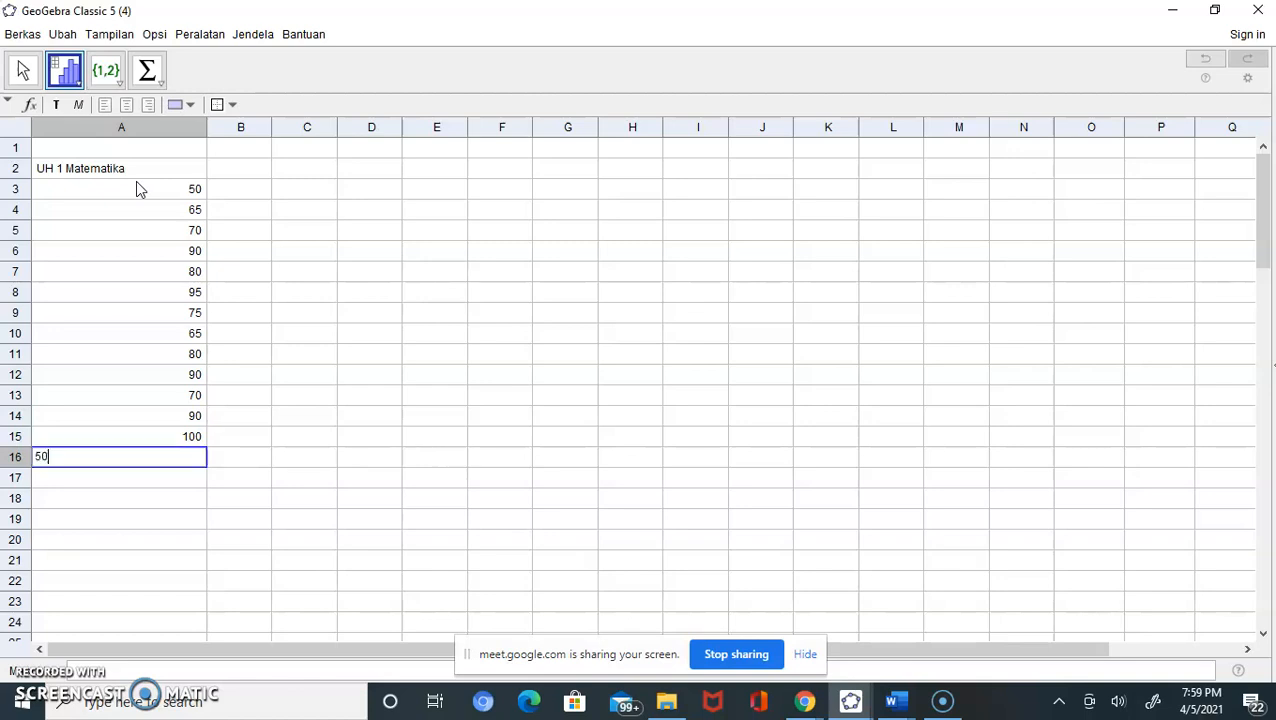
{"action": "key", "text": "Return"}
{"action": "type", "text": "85"}
{"action": "key", "text": "Return"}
{"action": "type", "text": "70"}
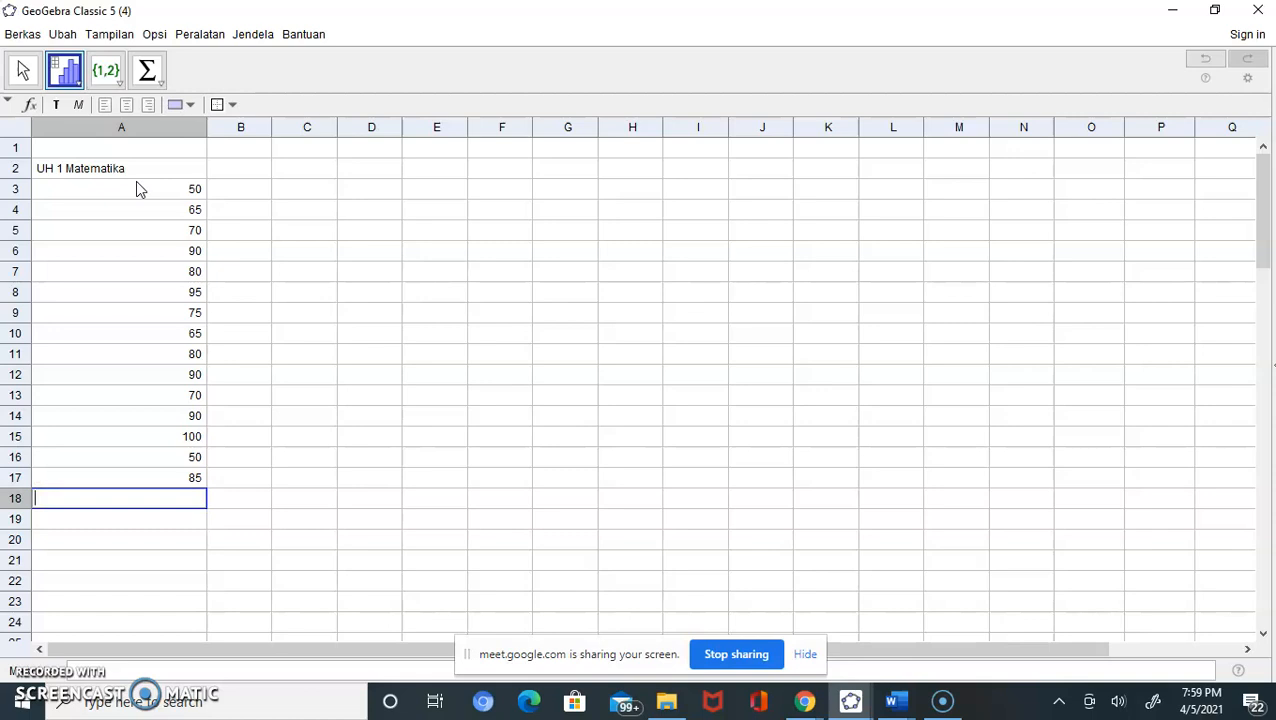
Run a one-variable analysis (Analisis Satu Variabel) on cells A3:A17 and widen the data analysis view.
{"action": "left_click", "coordinate": [186, 193]}
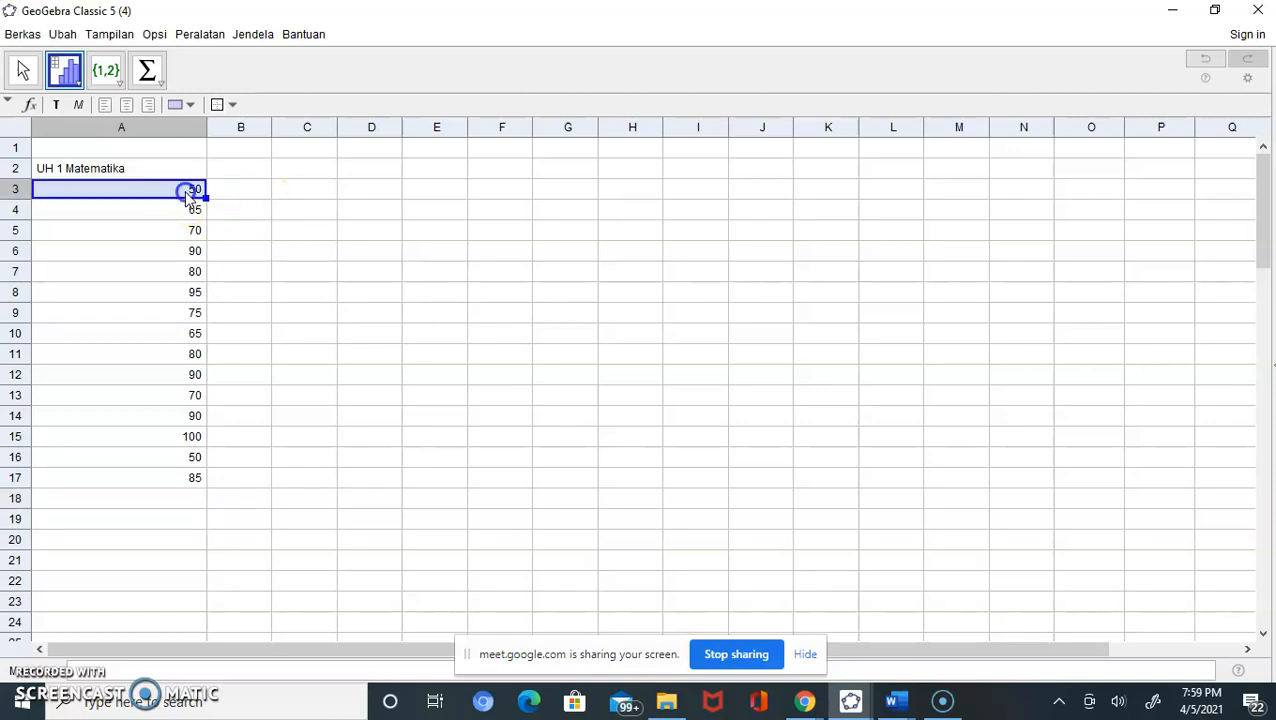
{"action": "left_click", "coordinate": [66, 78]}
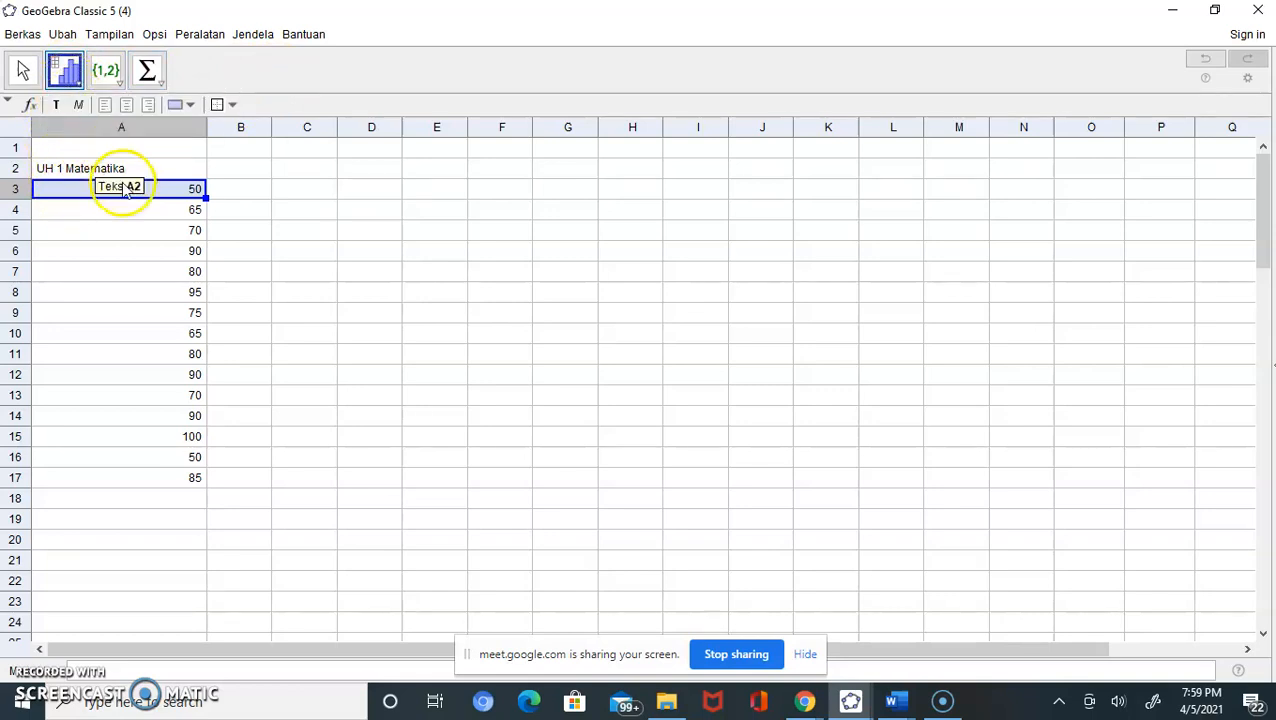
{"action": "left_click_drag", "start_coordinate": [165, 200], "coordinate": [173, 480]}
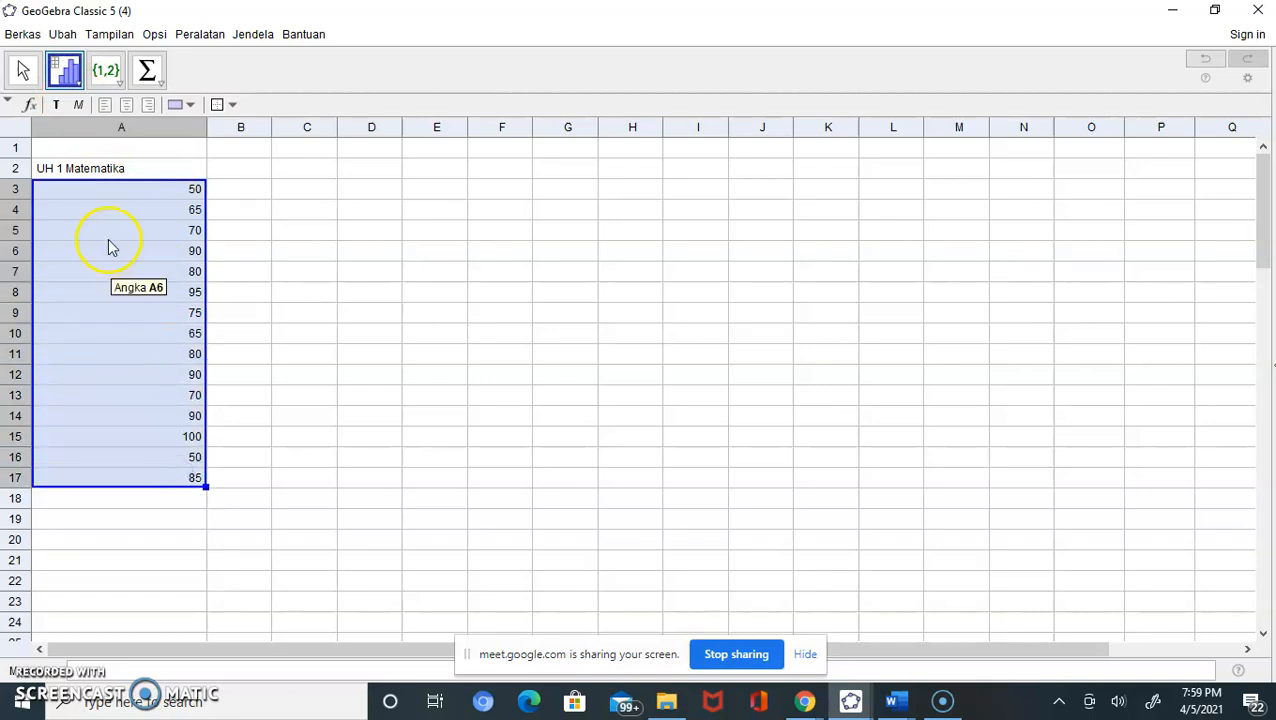
{"action": "left_click", "coordinate": [68, 82]}
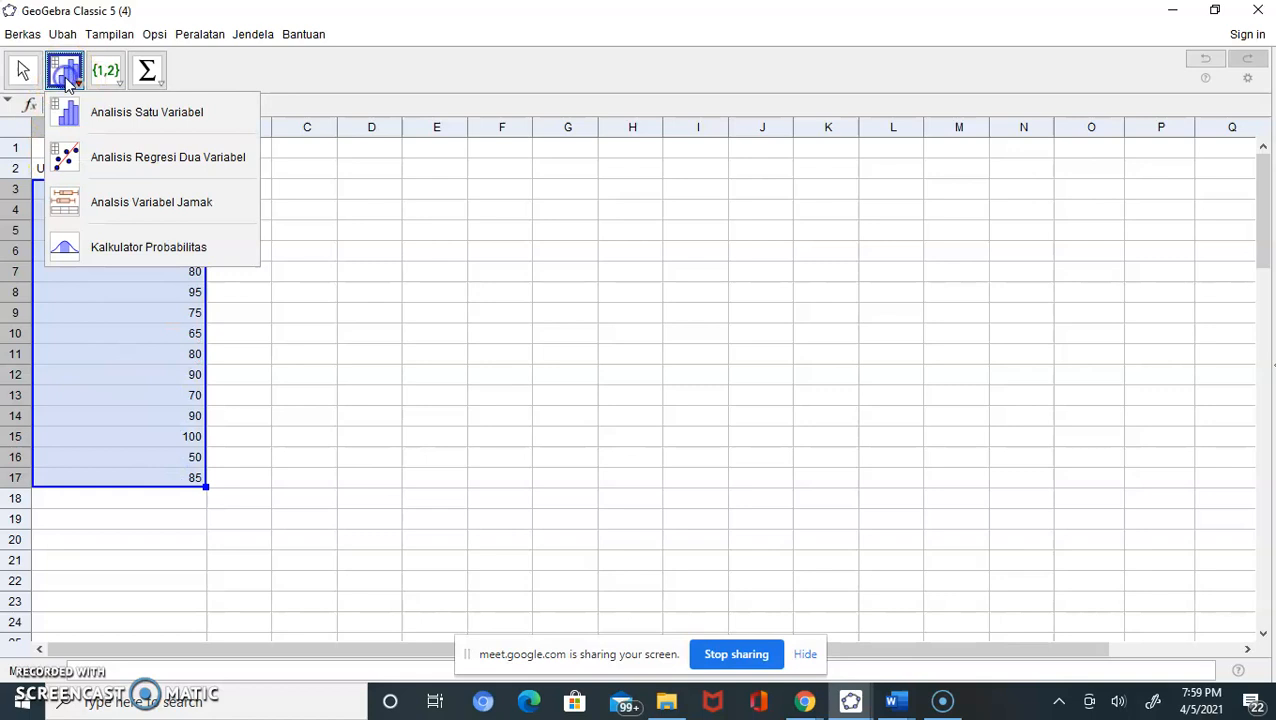
{"action": "left_click", "coordinate": [92, 116]}
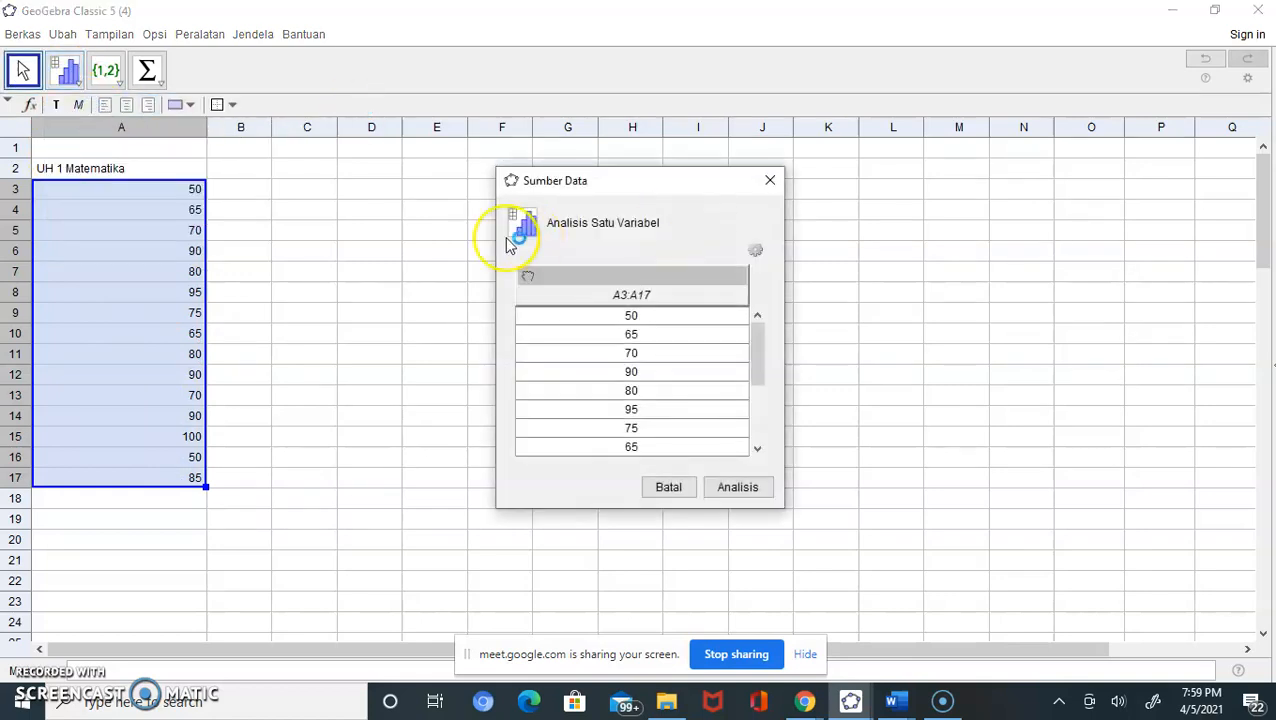
{"action": "left_click", "coordinate": [724, 490]}
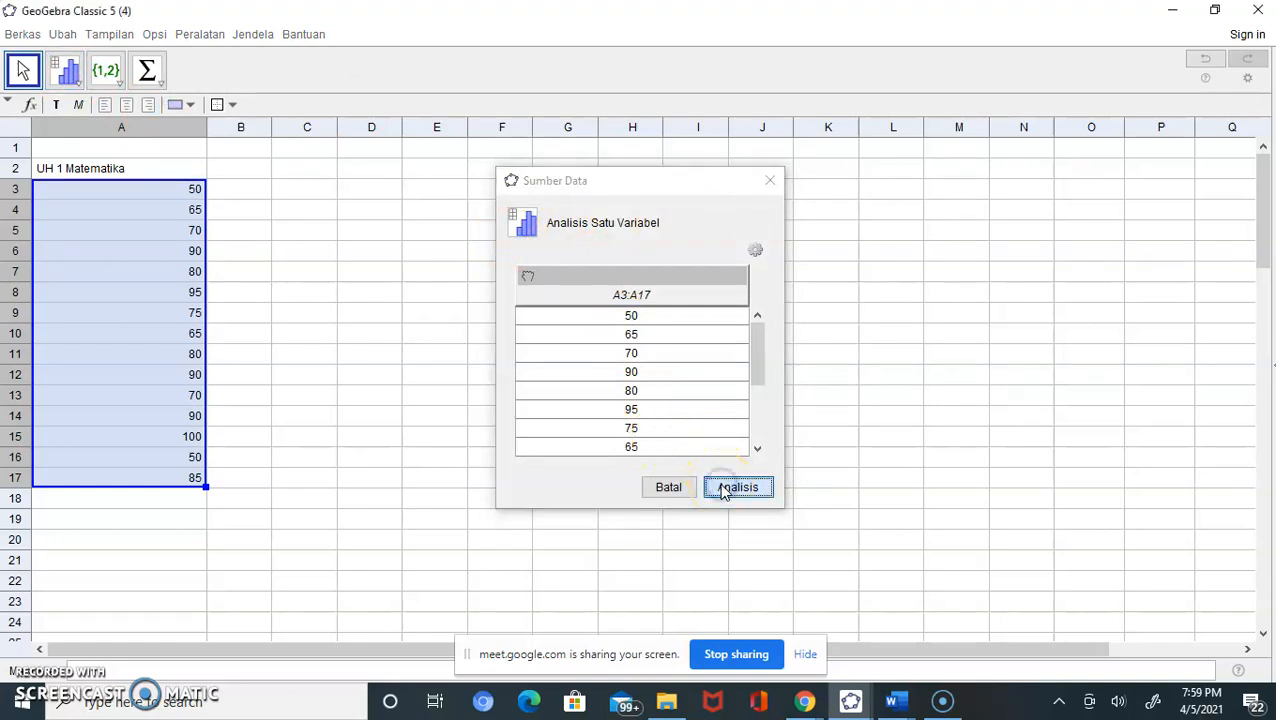
{"action": "left_click_drag", "start_coordinate": [1133, 380], "coordinate": [464, 433]}
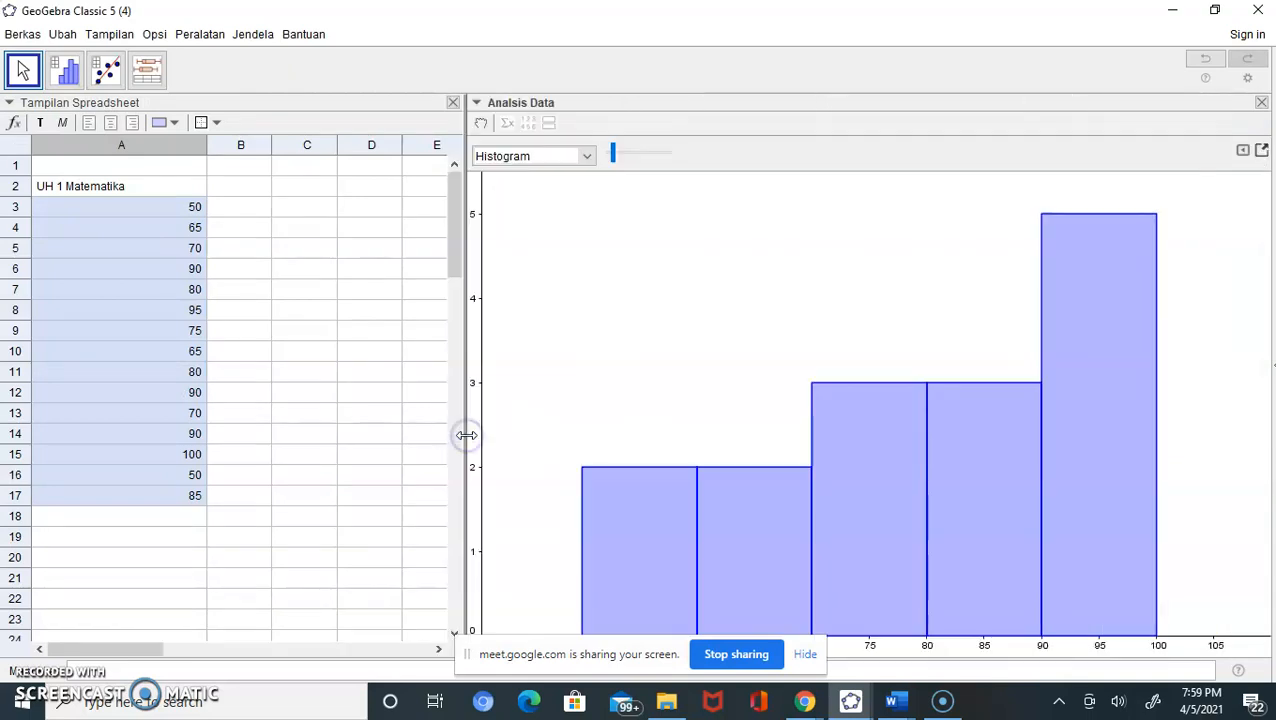
{"action": "left_click", "coordinate": [803, 654]}
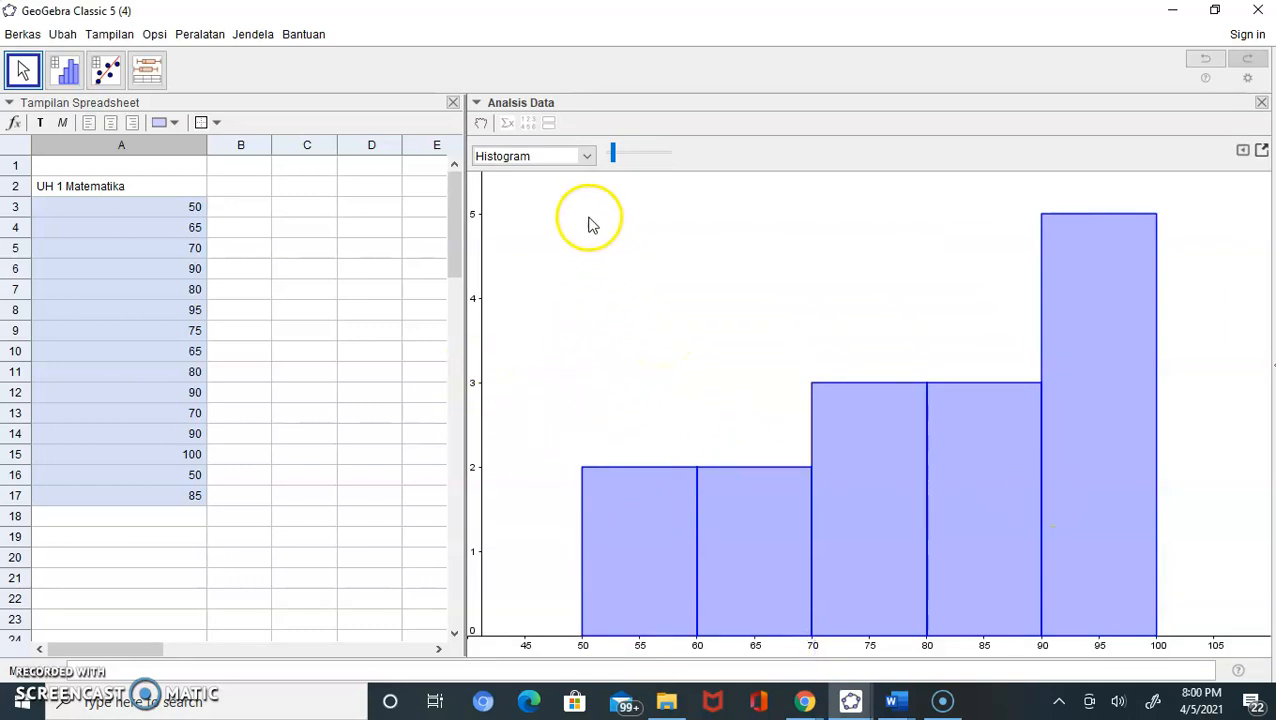
View the scores as a bar chart (Grafik Batang), BoxPlot, dot plot (Plot Titik) and stem-and-leaf plot in turn.
{"action": "left_click", "coordinate": [588, 162]}
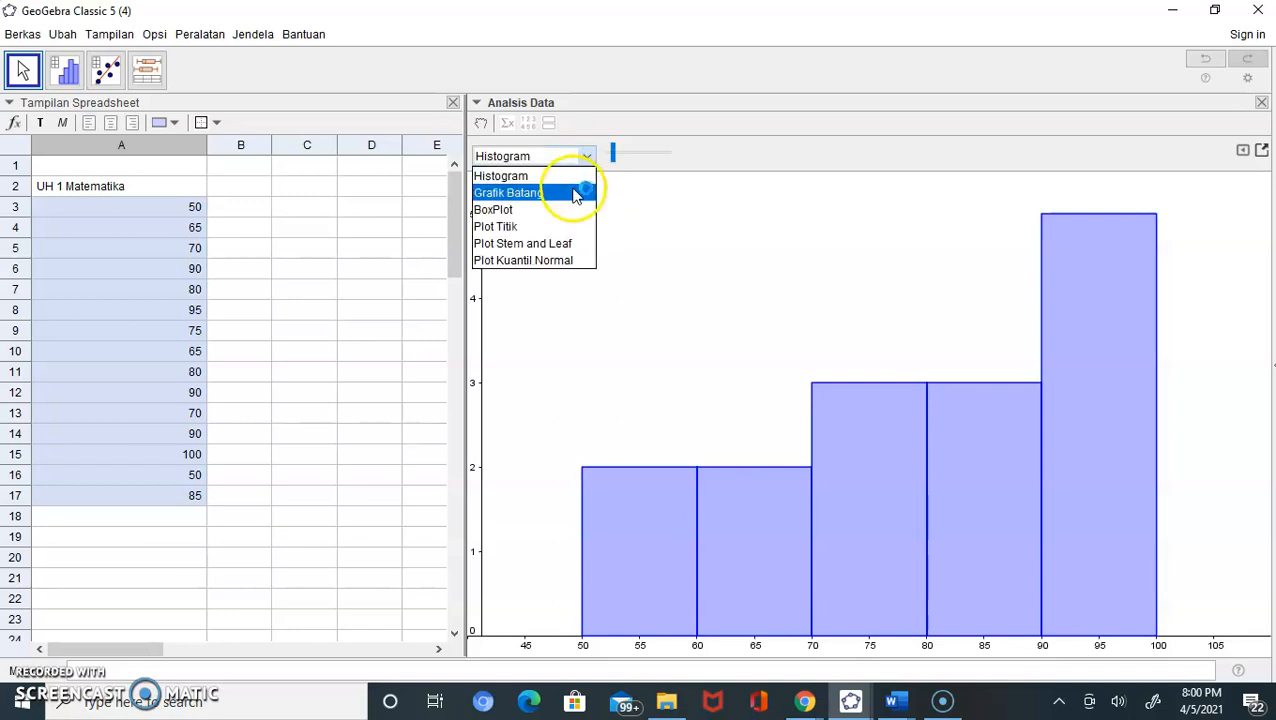
{"action": "left_click", "coordinate": [573, 190]}
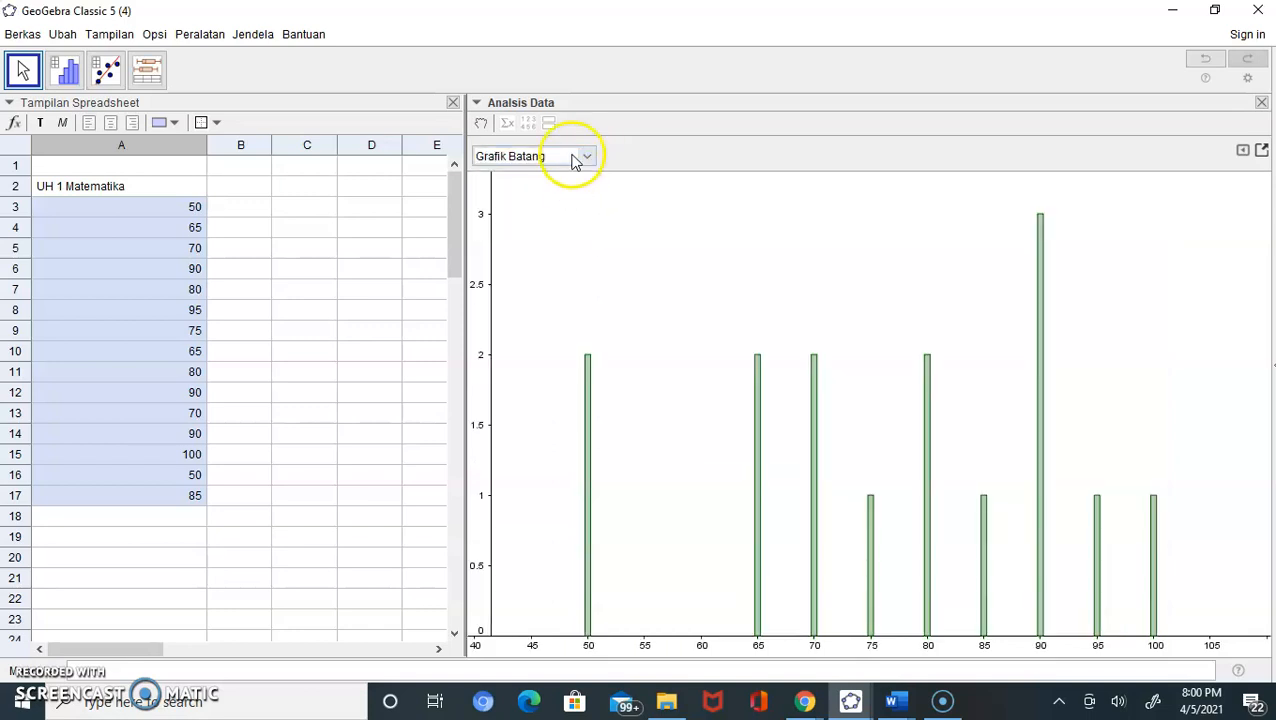
{"action": "left_click", "coordinate": [584, 158]}
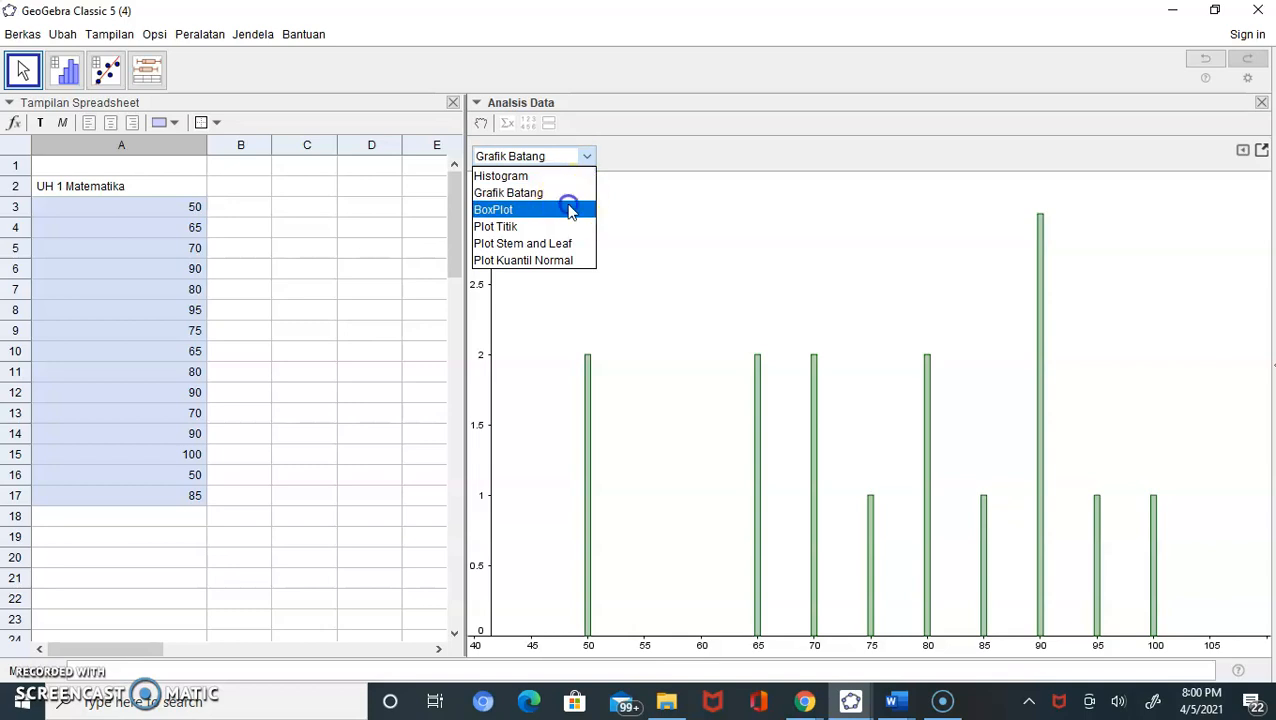
{"action": "left_click", "coordinate": [571, 210]}
{"action": "left_click", "coordinate": [588, 160]}
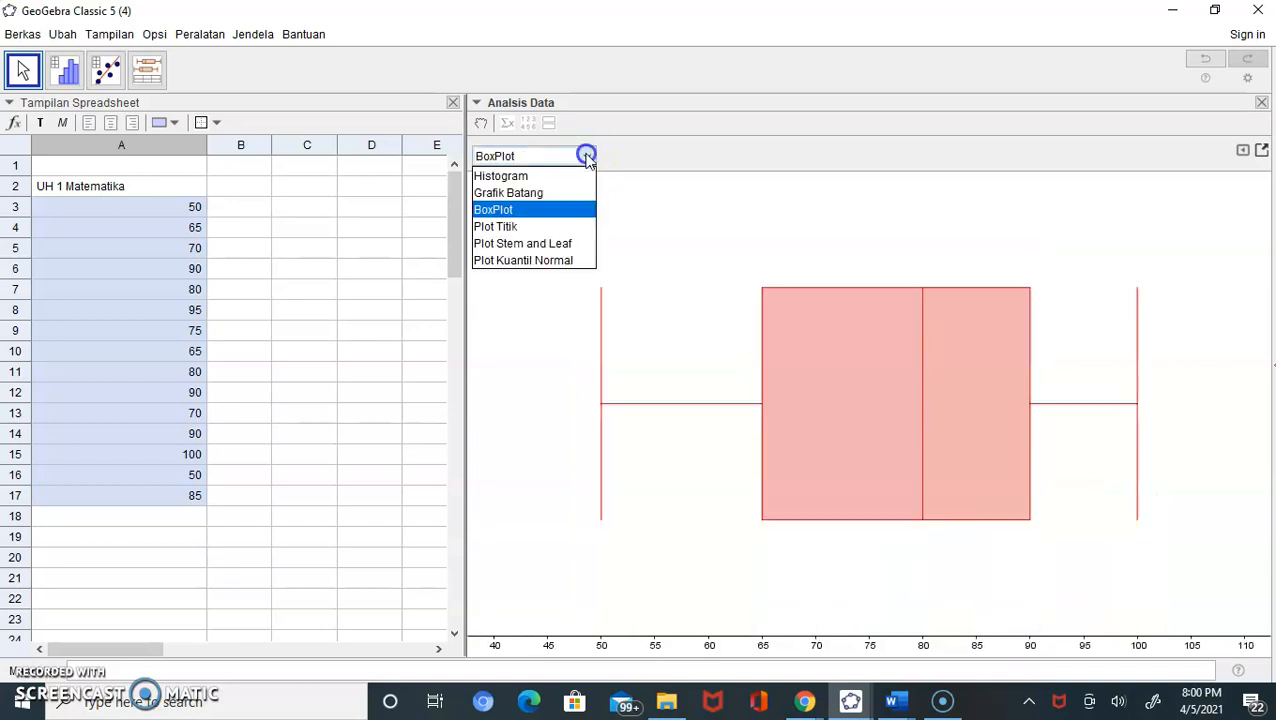
{"action": "left_click", "coordinate": [561, 231]}
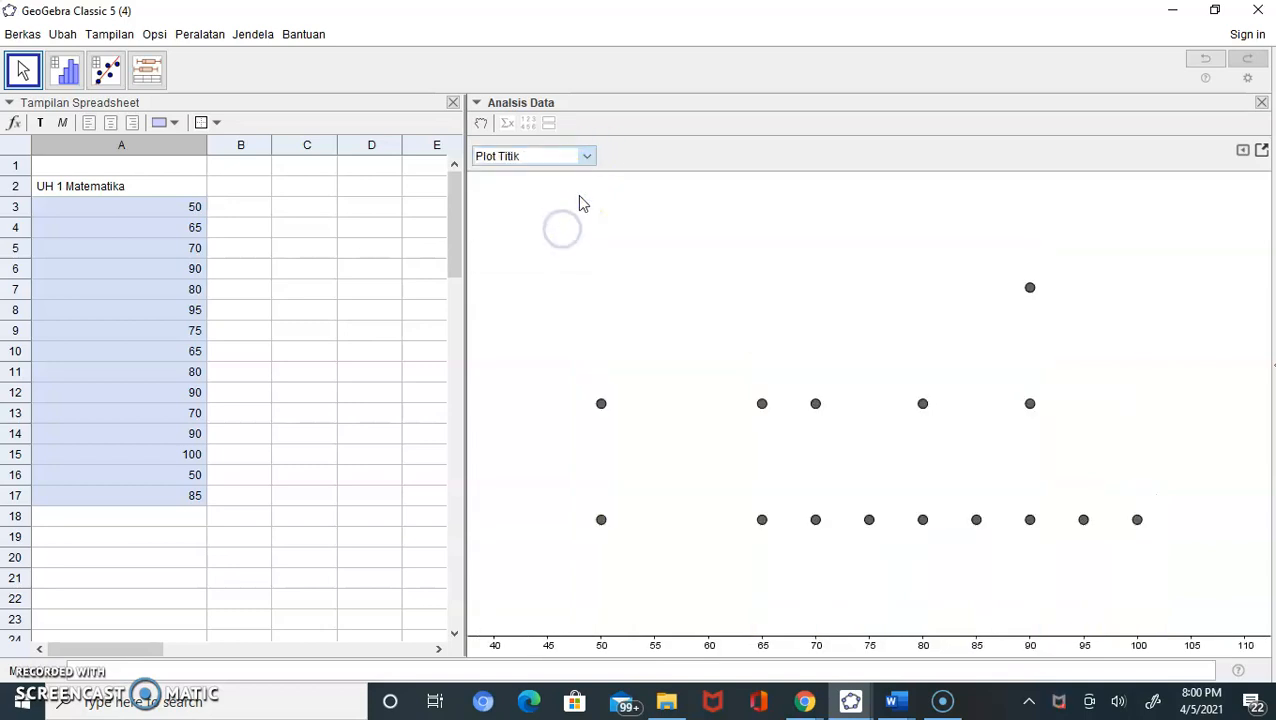
{"action": "left_click", "coordinate": [588, 158]}
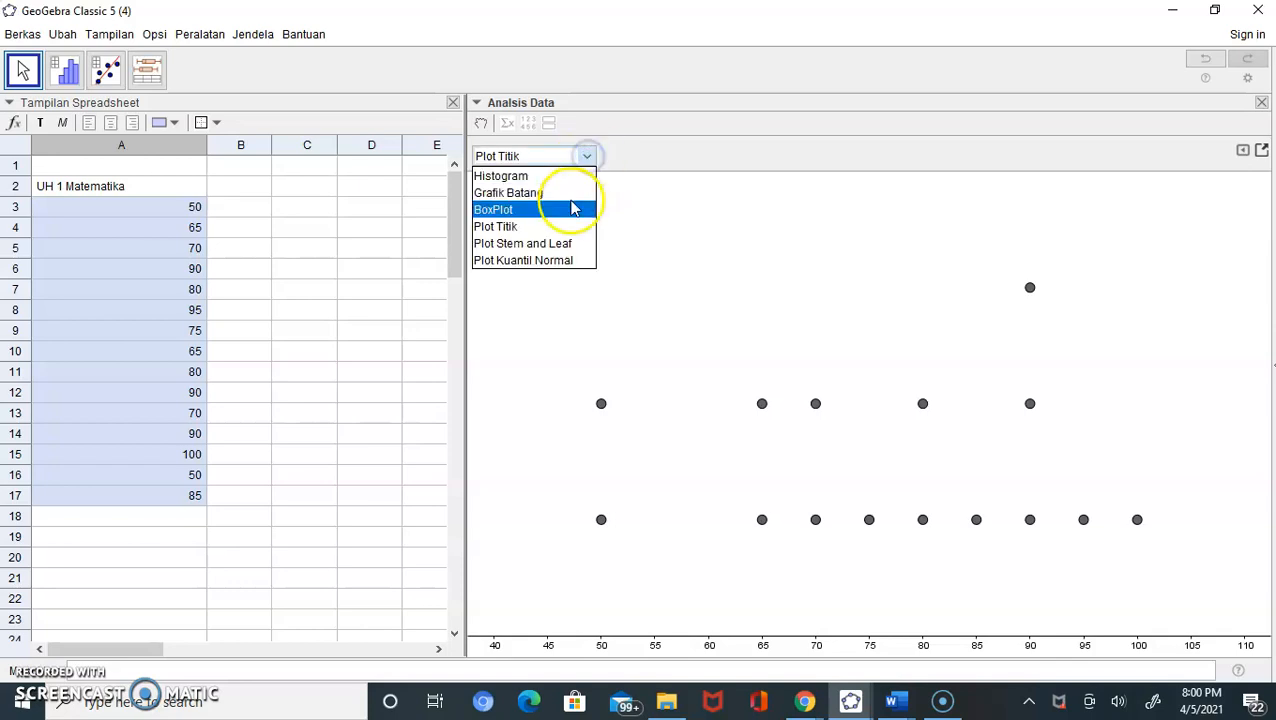
{"action": "left_click", "coordinate": [561, 243]}
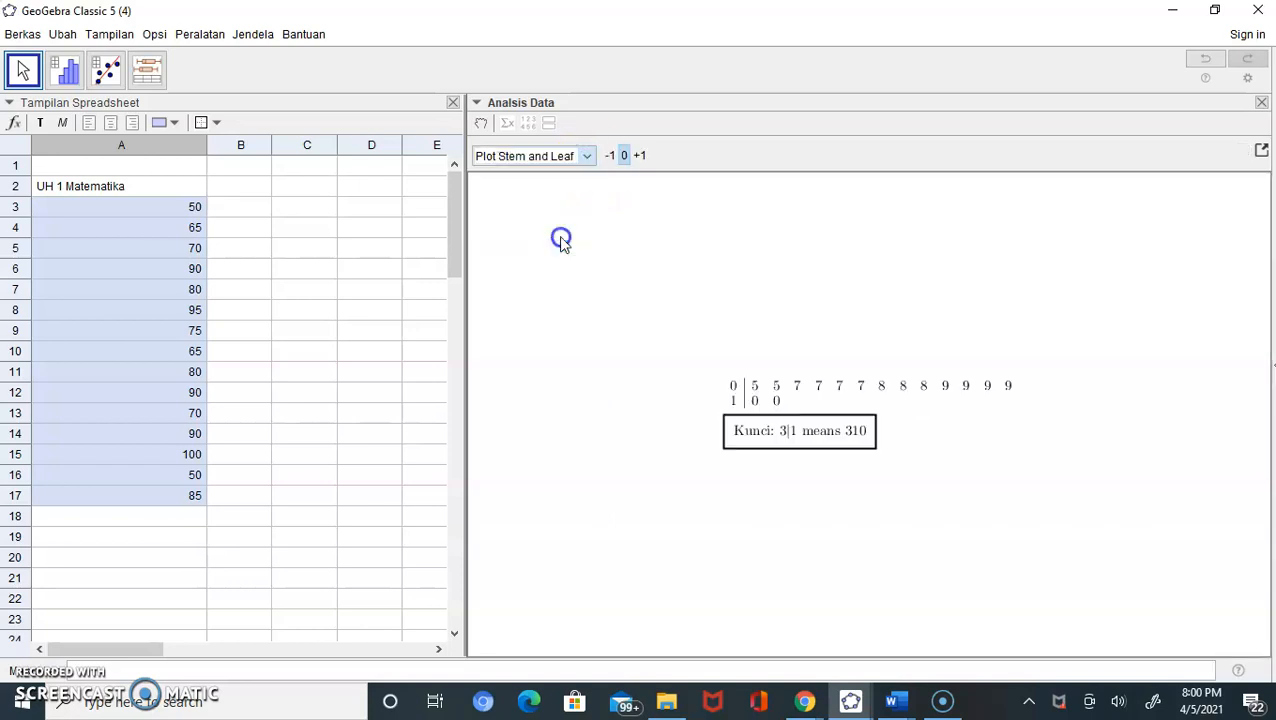
{"action": "left_click", "coordinate": [588, 158]}
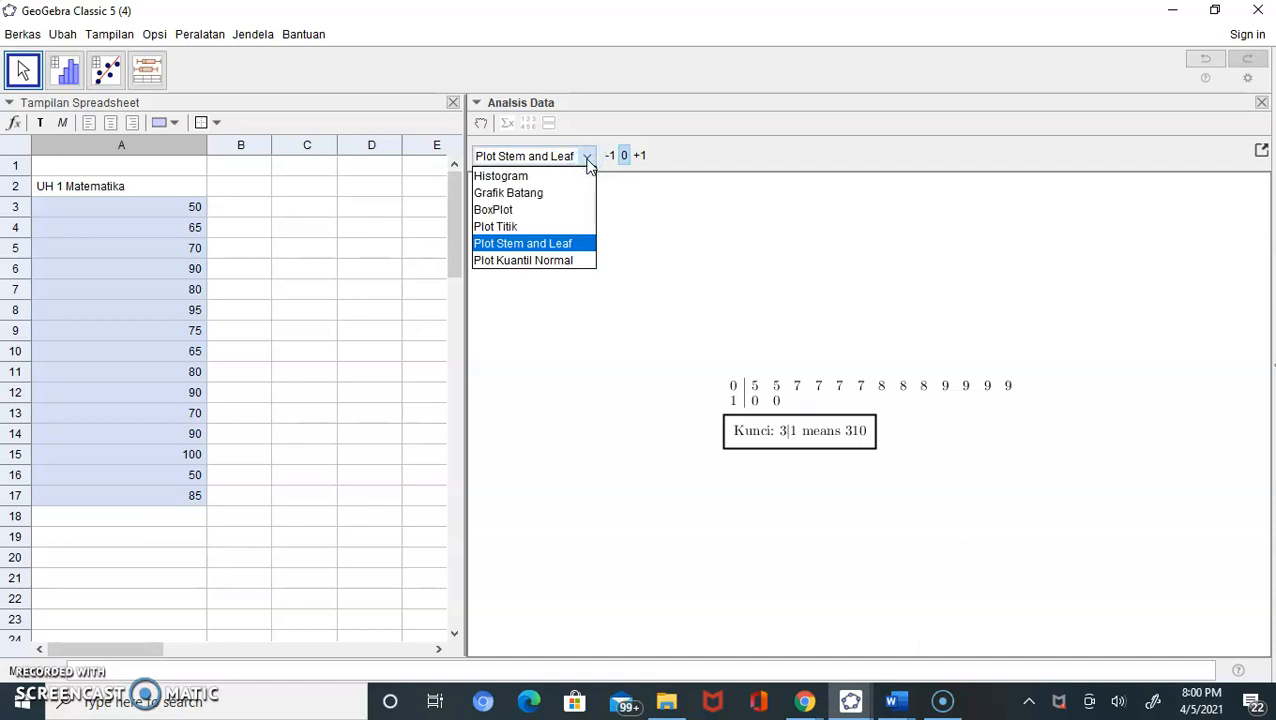
{"action": "left_click", "coordinate": [701, 247]}
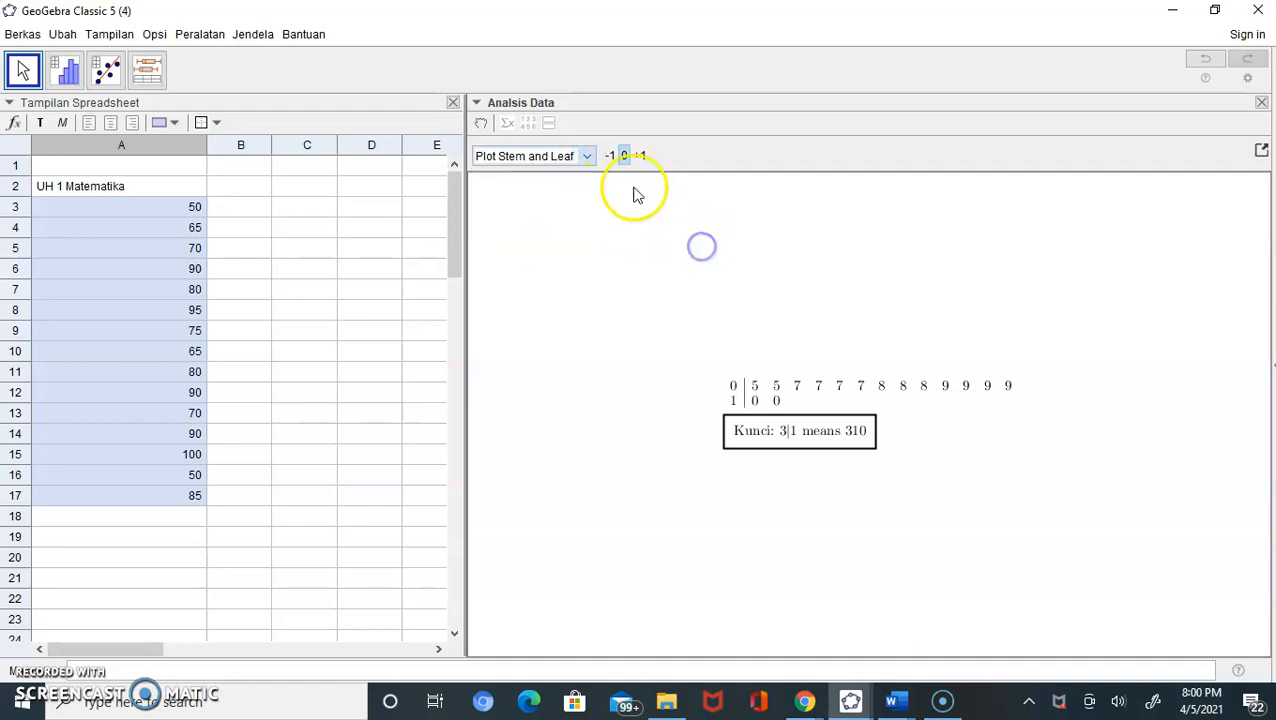
Switch the chart back to Histogram and increase its number of classes to 10.
{"action": "left_click", "coordinate": [586, 158]}
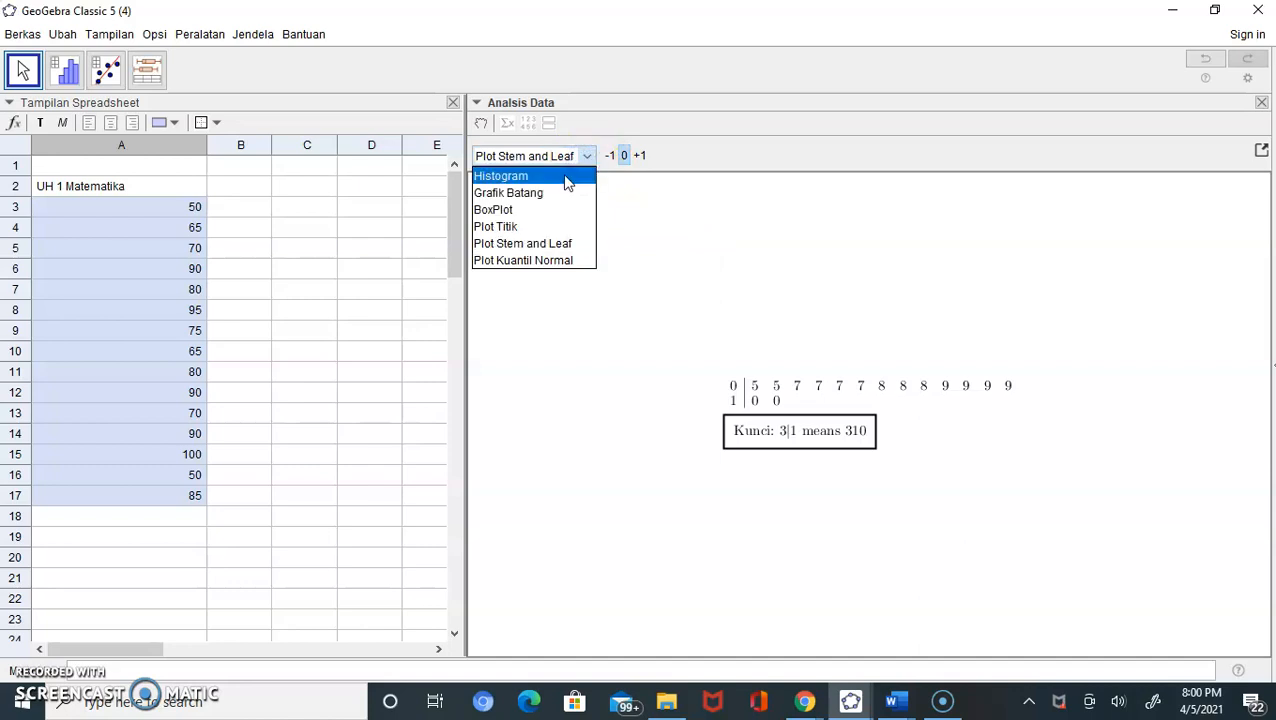
{"action": "left_click", "coordinate": [565, 177]}
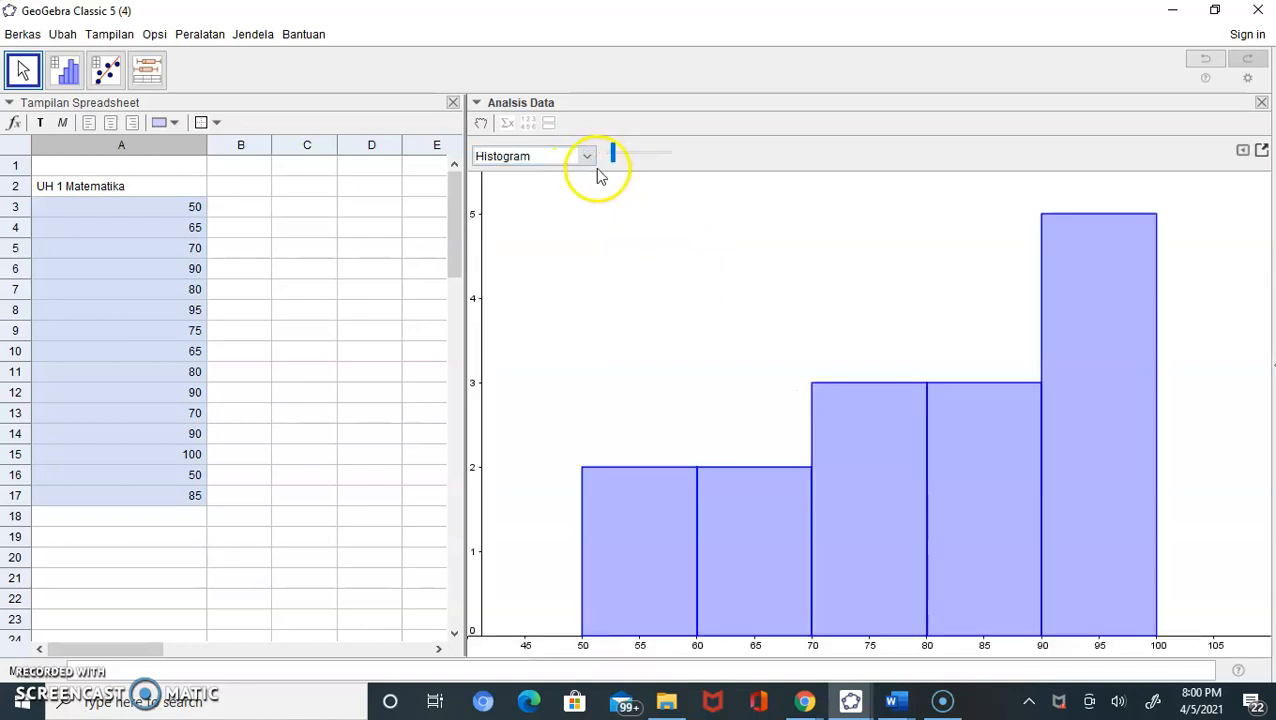
{"action": "left_click_drag", "start_coordinate": [614, 154], "coordinate": [632, 162]}
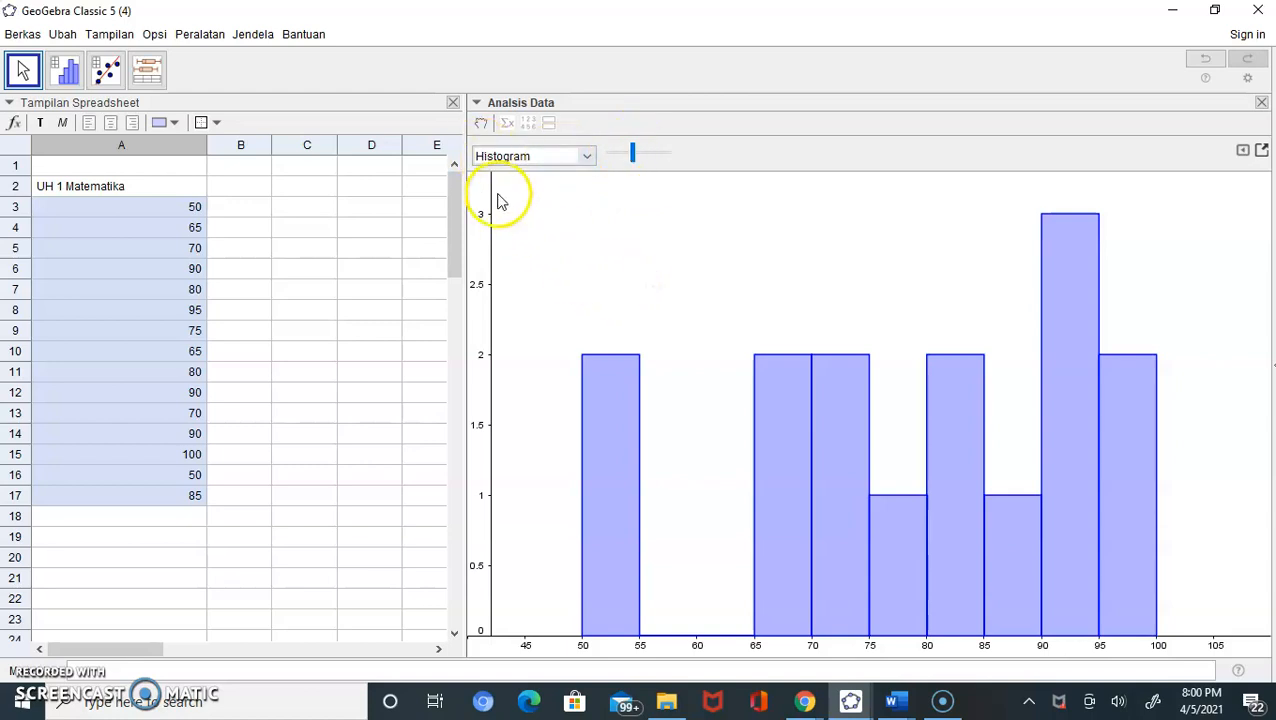
Show the statistics of the scores and view the Uji Z dari Rerata and Uji T dari suatu Rerata tests.
{"action": "left_click", "coordinate": [508, 123]}
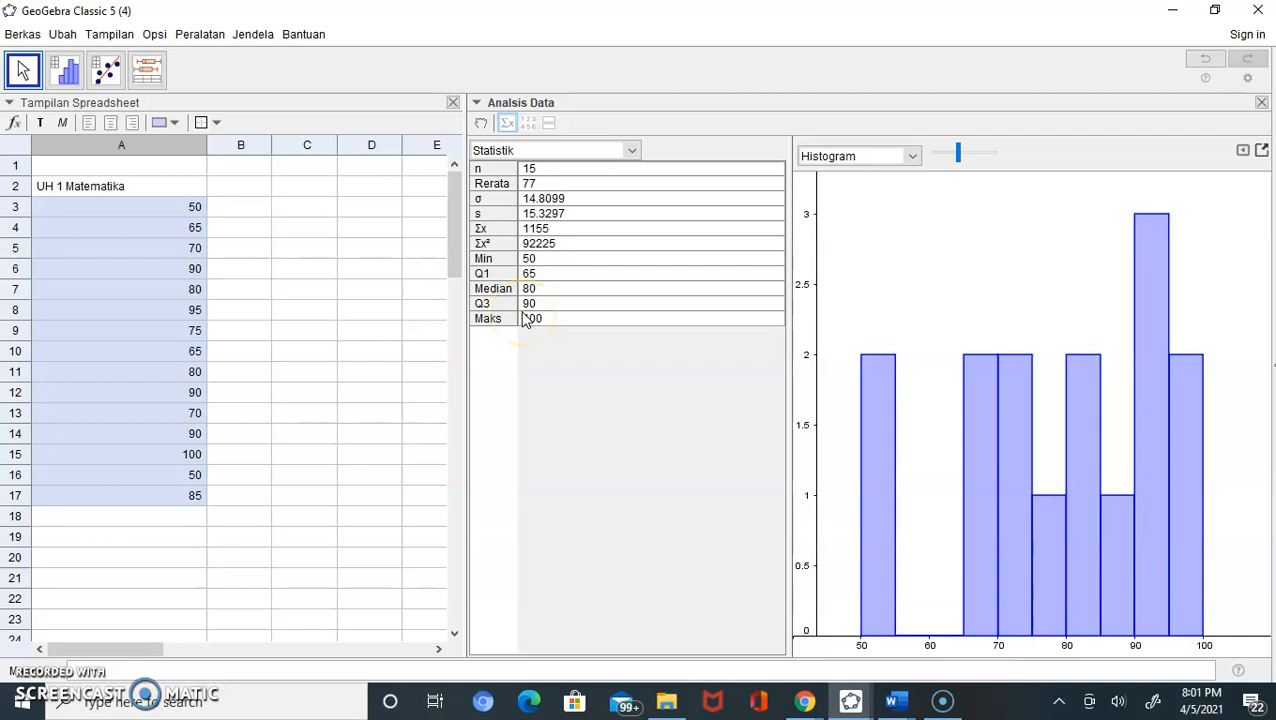
{"action": "left_click", "coordinate": [631, 150]}
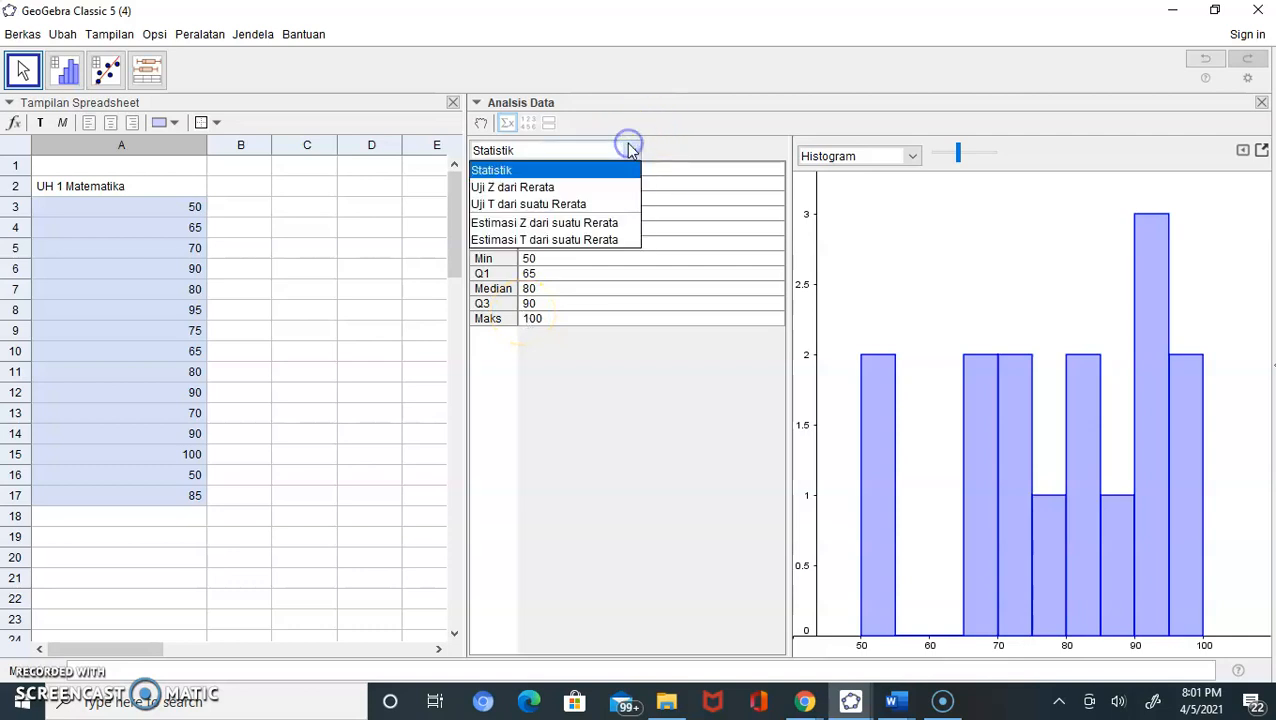
{"action": "left_click", "coordinate": [585, 187]}
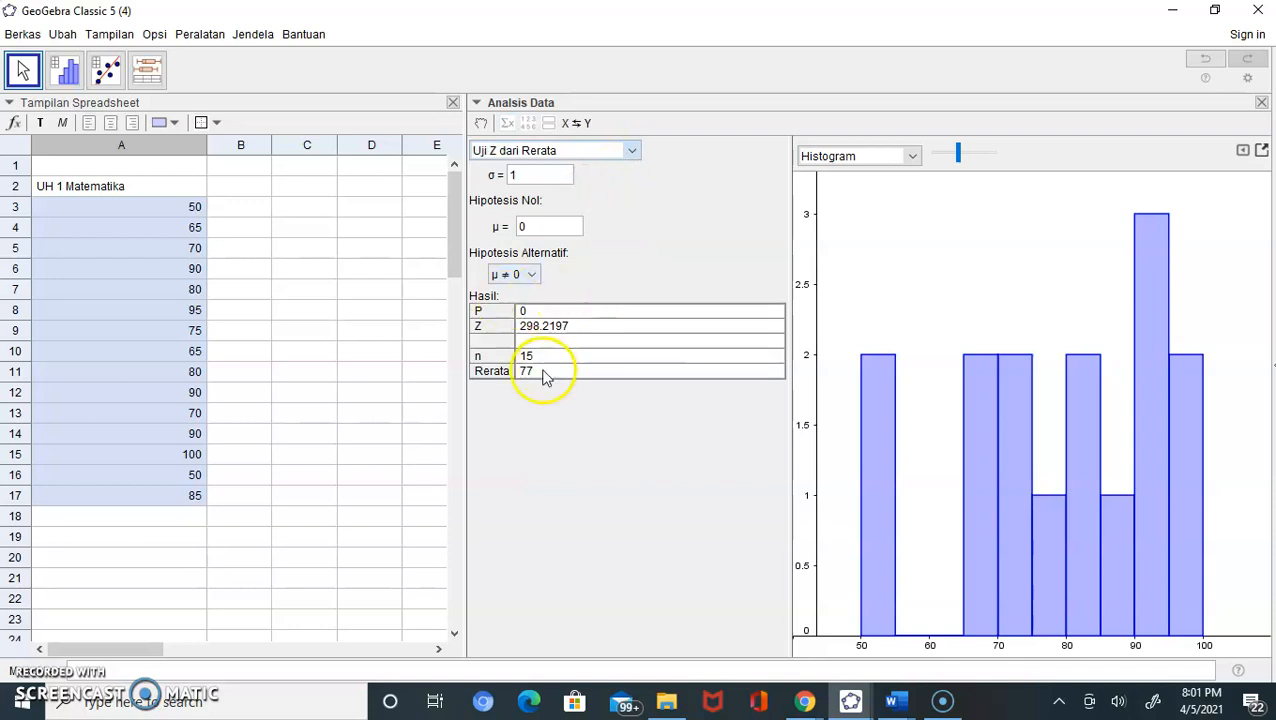
{"action": "left_click", "coordinate": [630, 151]}
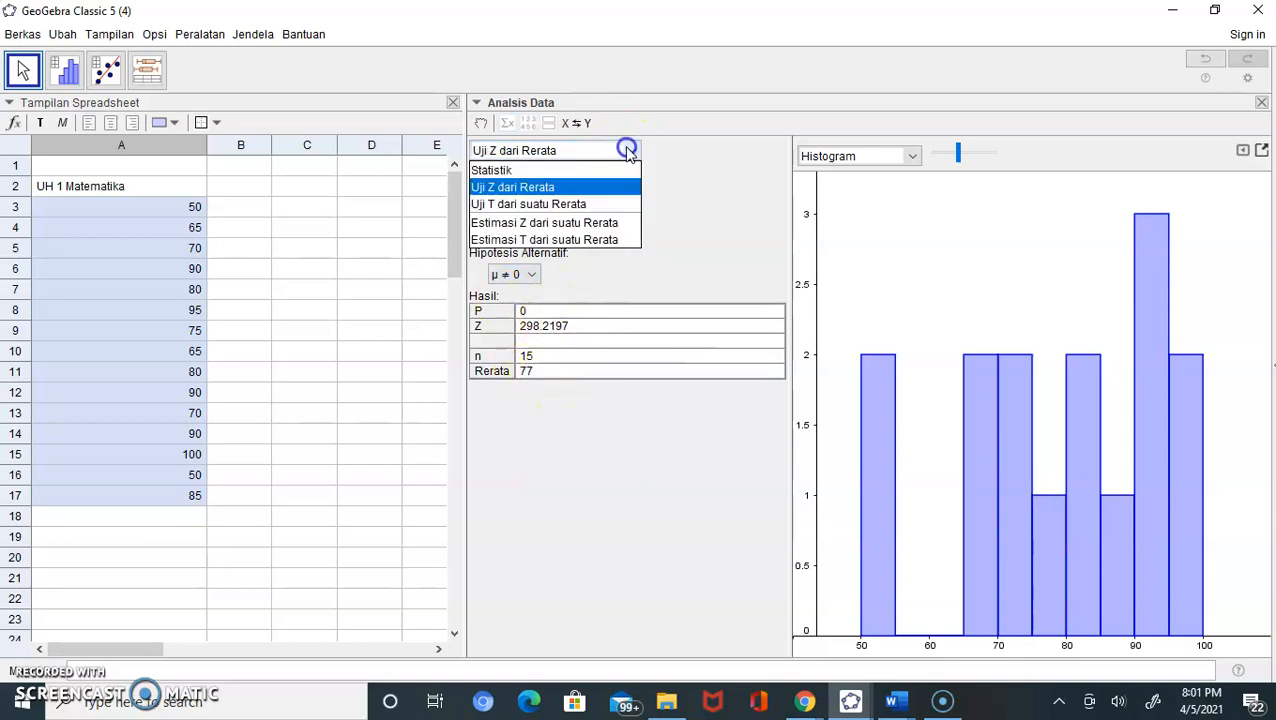
{"action": "left_click", "coordinate": [603, 205]}
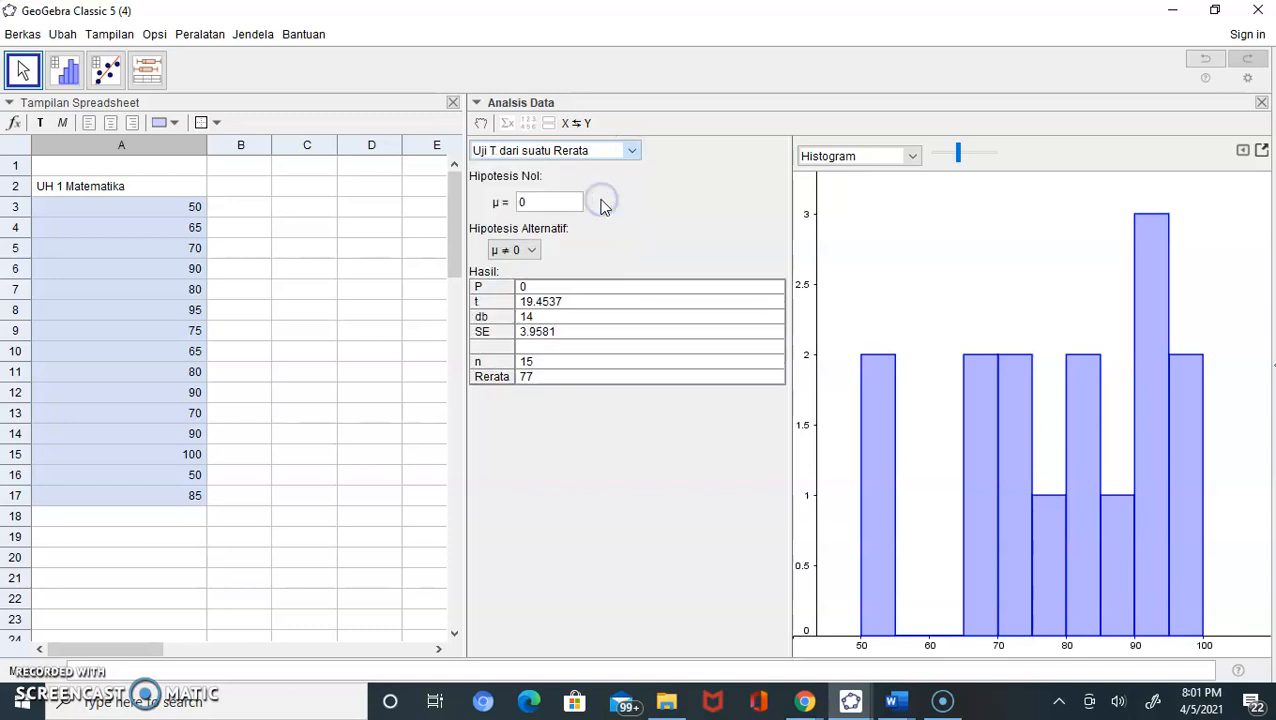
View Estimasi Z dari suatu Rerata and Estimasi T dari suatu Rerata, and return to the Statistik summary.
{"action": "left_click", "coordinate": [630, 151]}
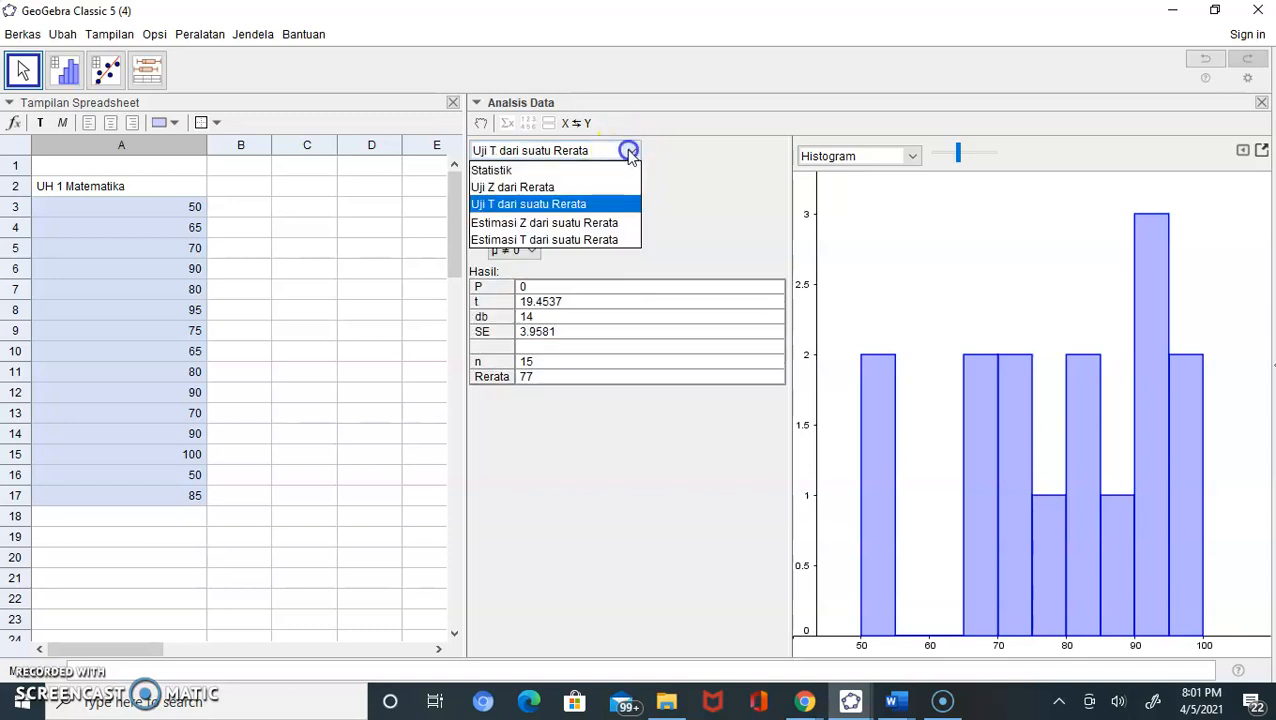
{"action": "left_click", "coordinate": [590, 222]}
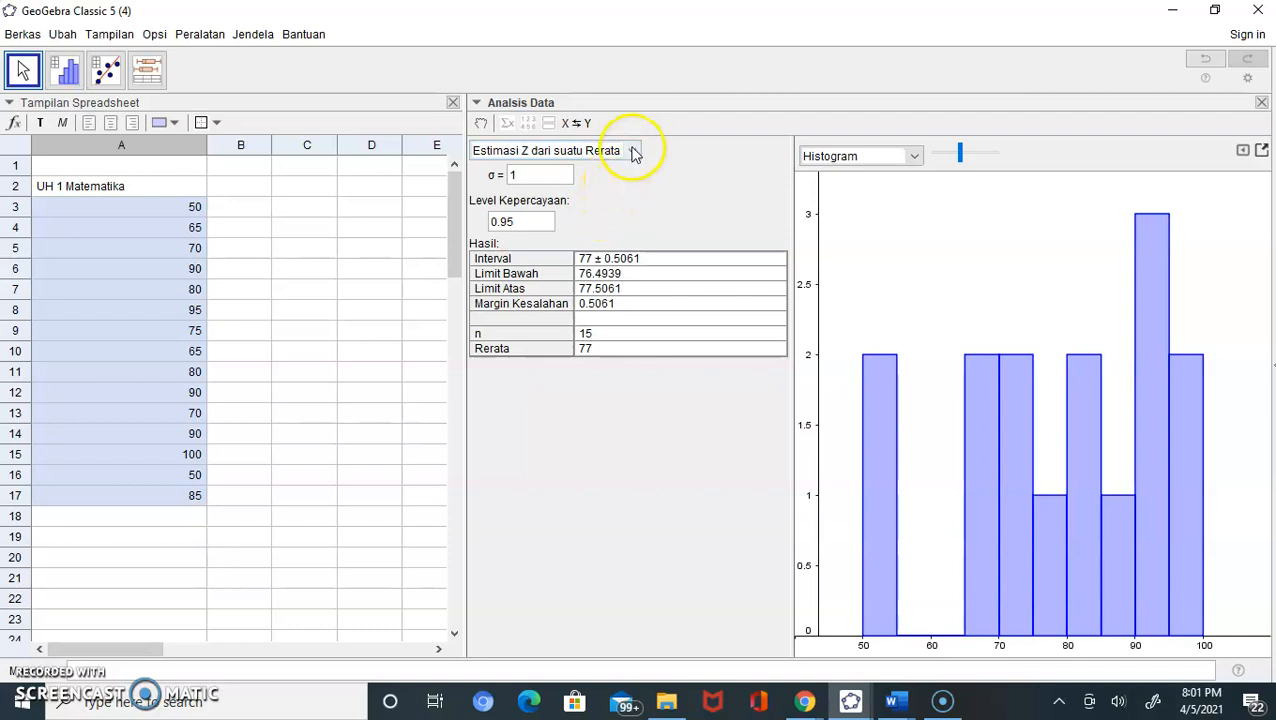
{"action": "left_click", "coordinate": [632, 151]}
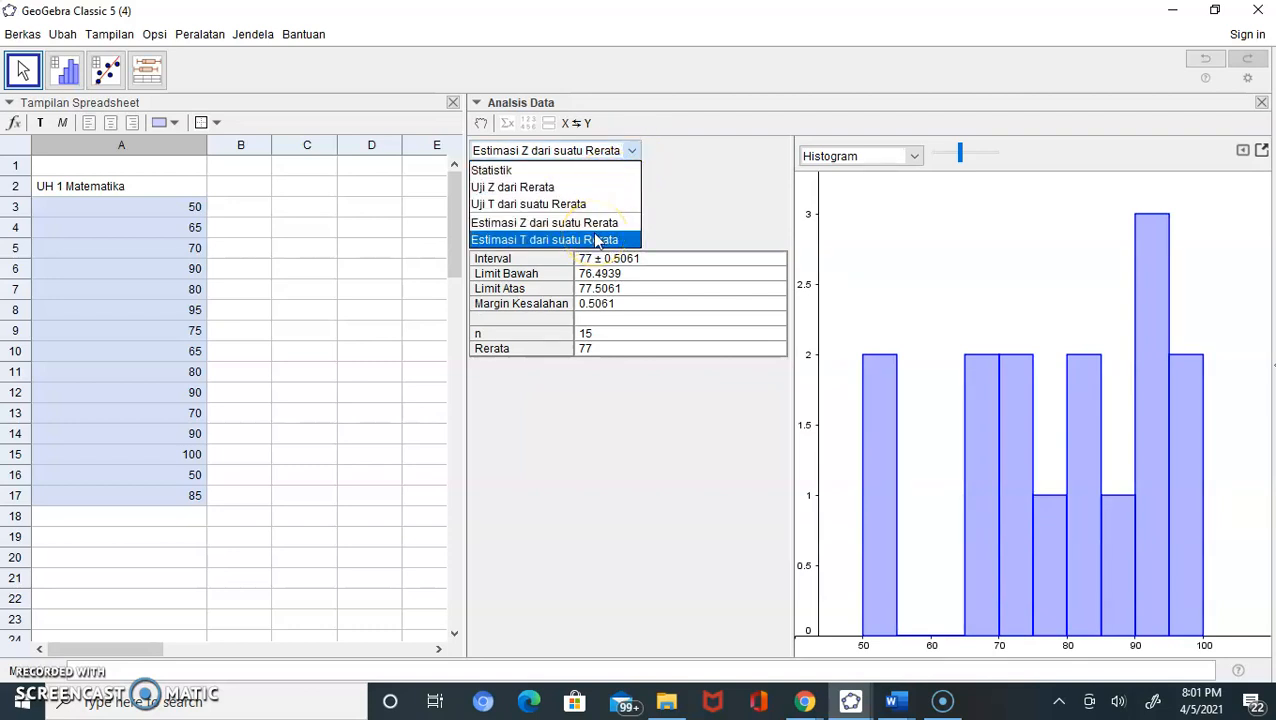
{"action": "left_click", "coordinate": [596, 240]}
{"action": "left_click", "coordinate": [630, 151]}
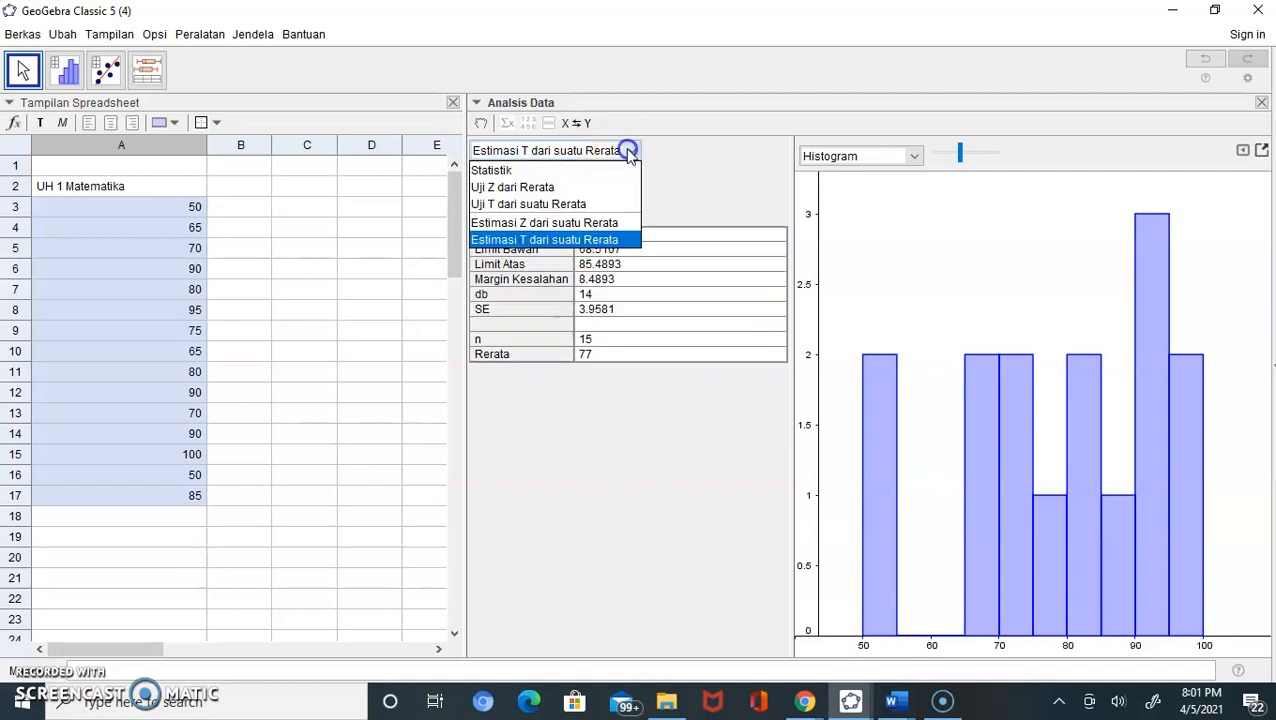
{"action": "left_click", "coordinate": [604, 172]}
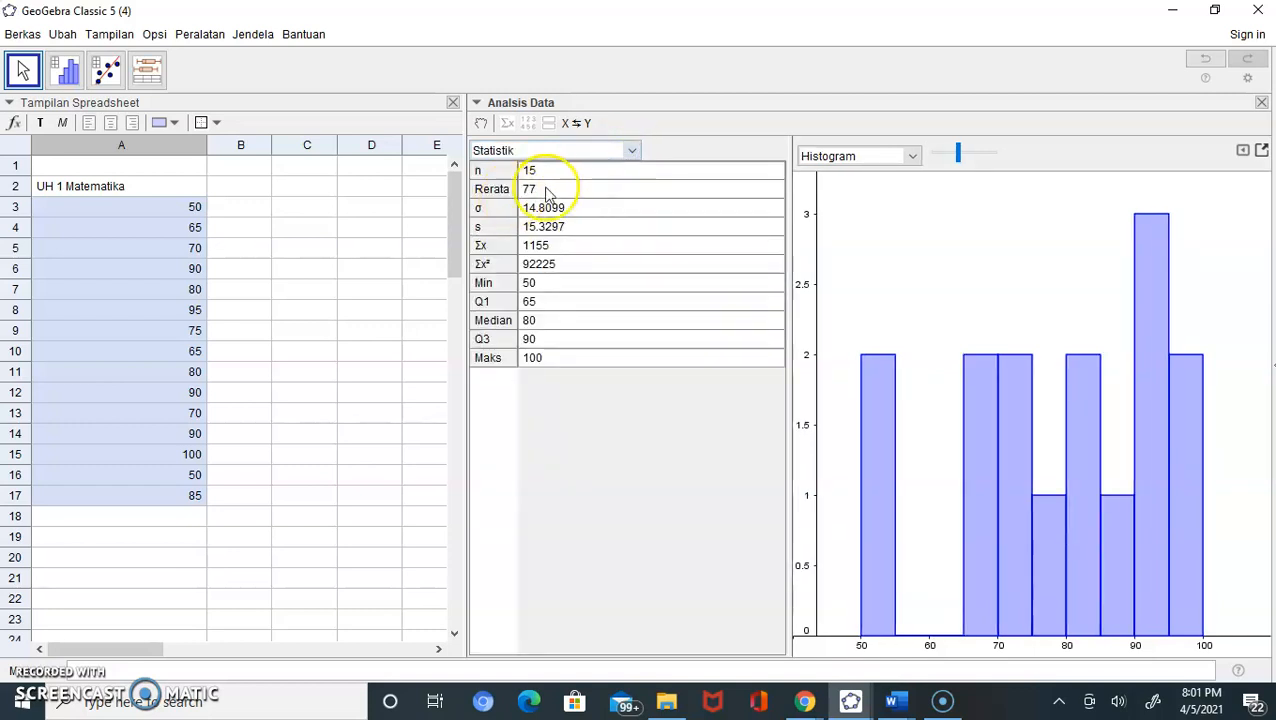
Show the data list beside the statistics and repeatedly exclude and re-include the first score to compare the effect.
{"action": "left_click", "coordinate": [527, 124]}
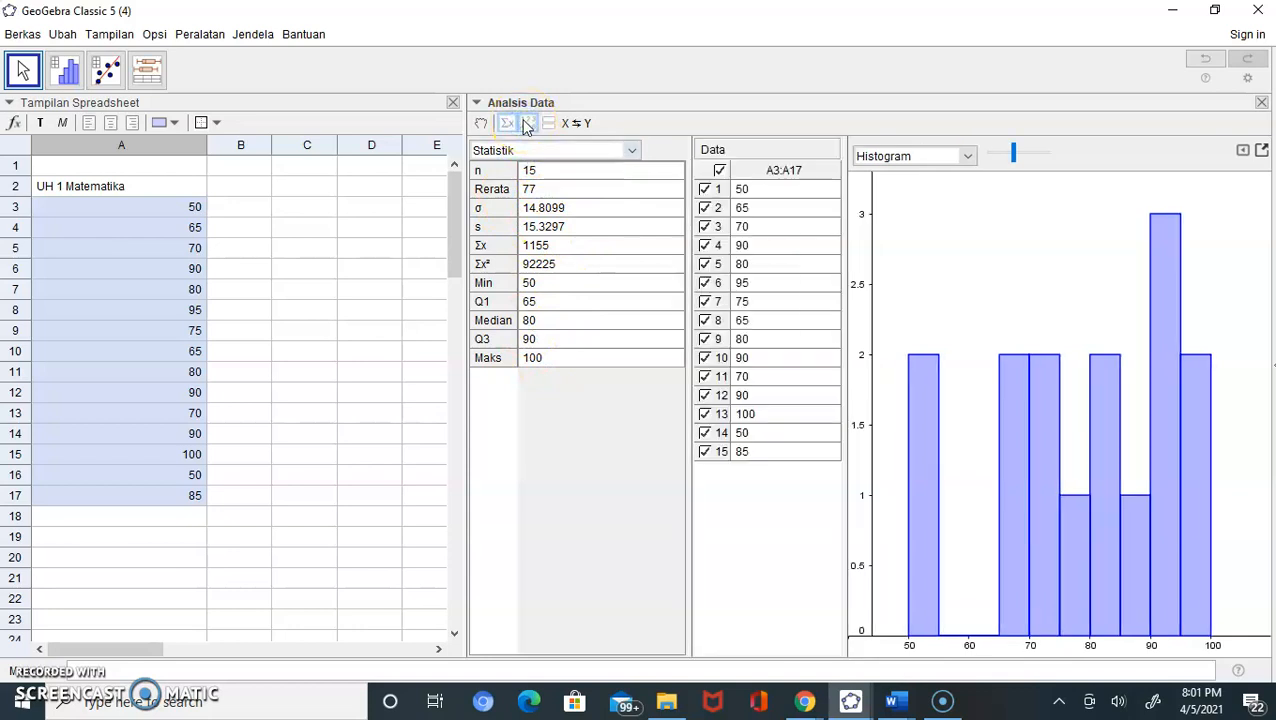
{"action": "left_click", "coordinate": [705, 190]}
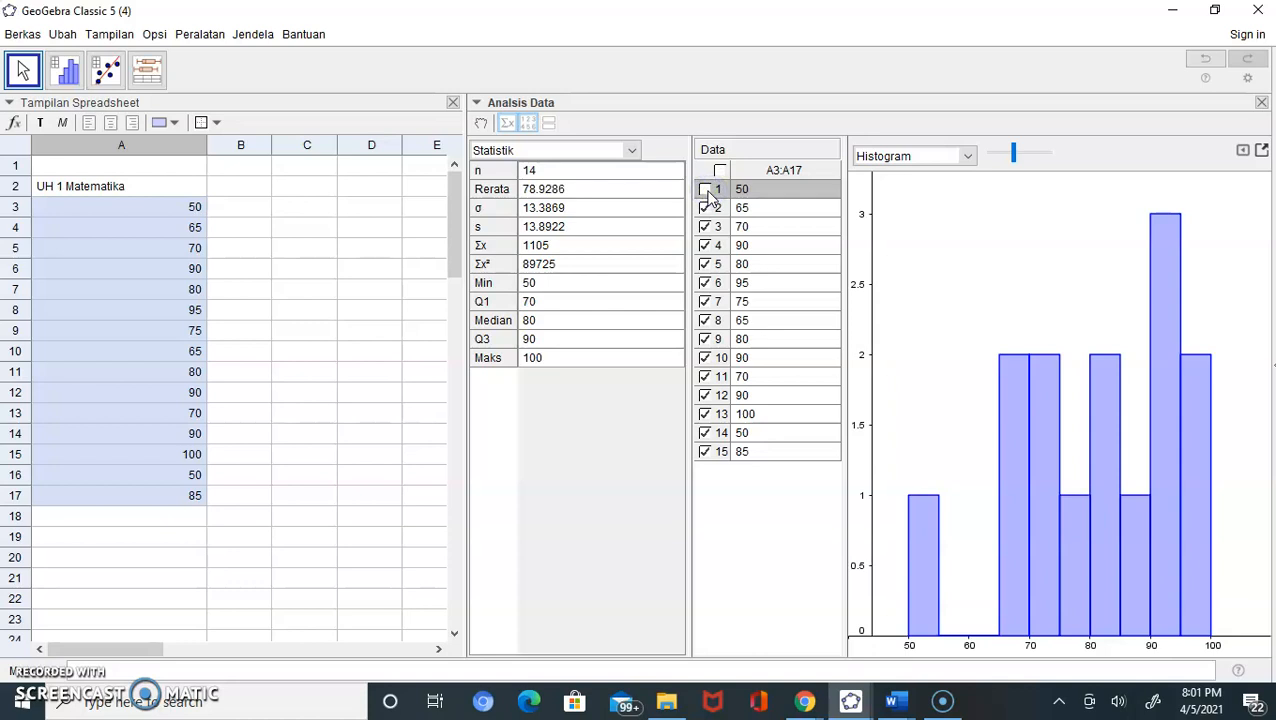
{"action": "left_click", "coordinate": [706, 190]}
{"action": "left_click", "coordinate": [706, 190]}
{"action": "left_click", "coordinate": [706, 190]}
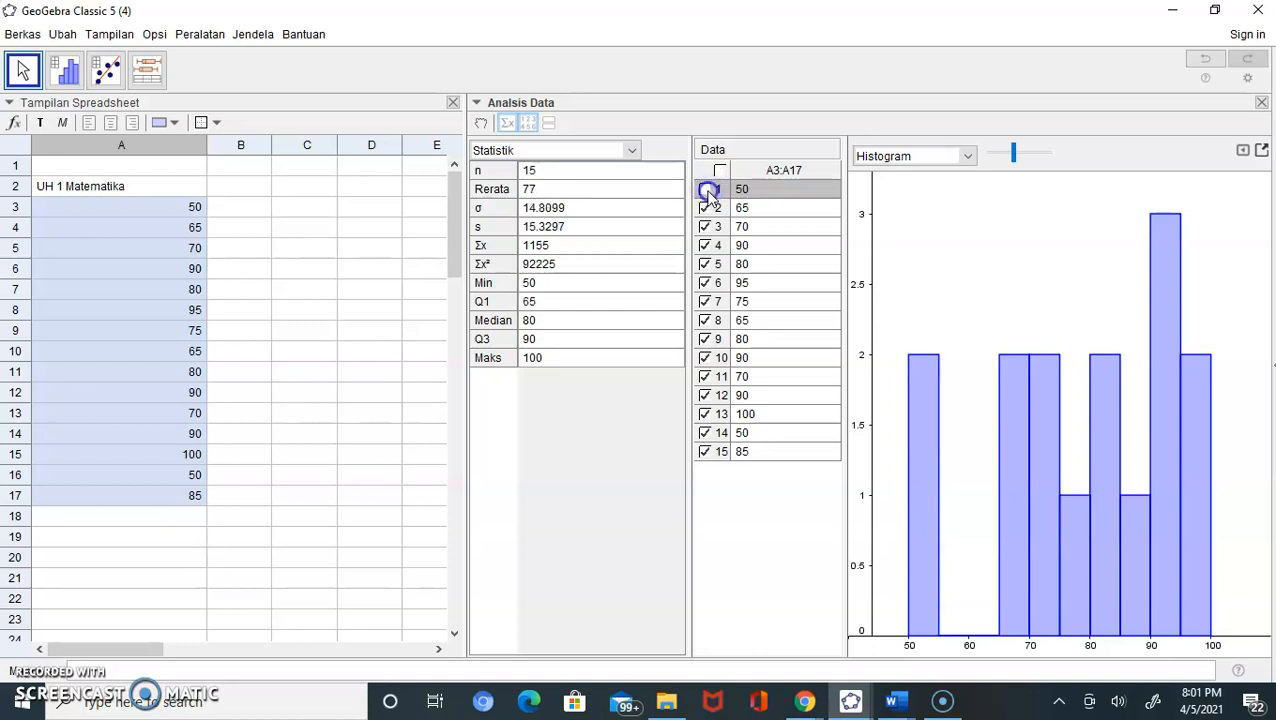
{"action": "left_click", "coordinate": [706, 190]}
{"action": "left_click", "coordinate": [706, 190]}
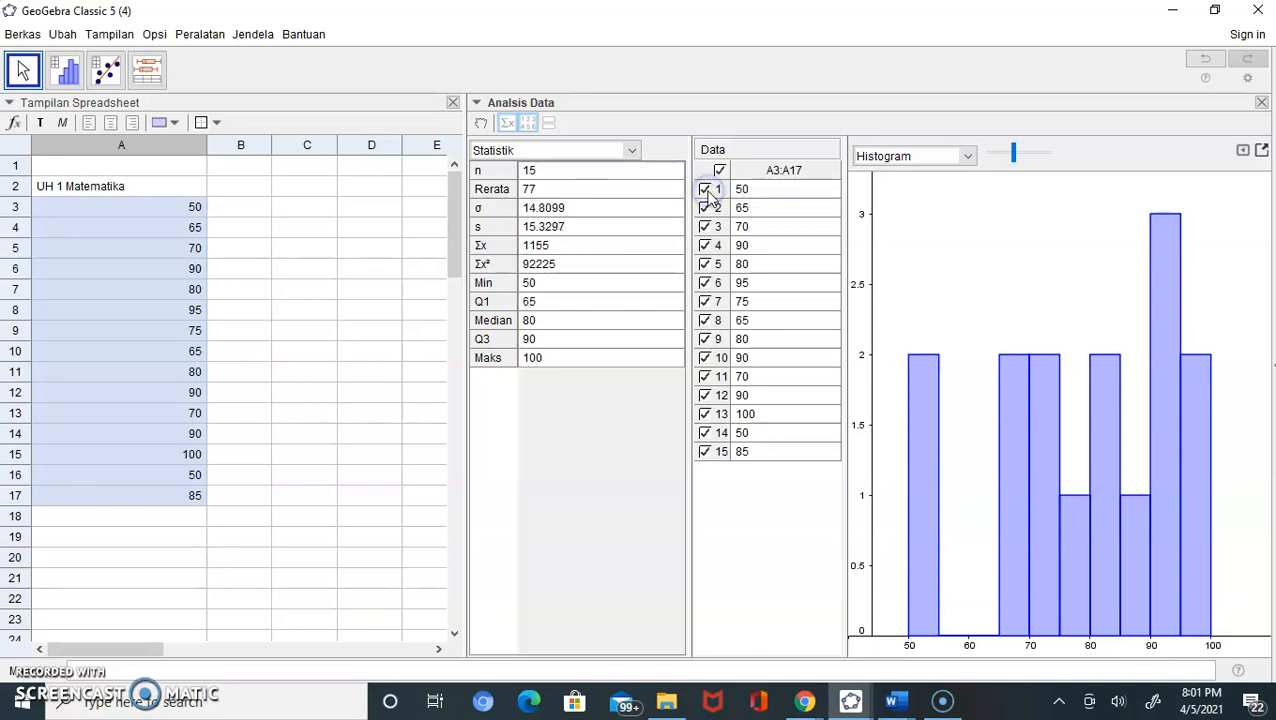
{"action": "left_click", "coordinate": [706, 190]}
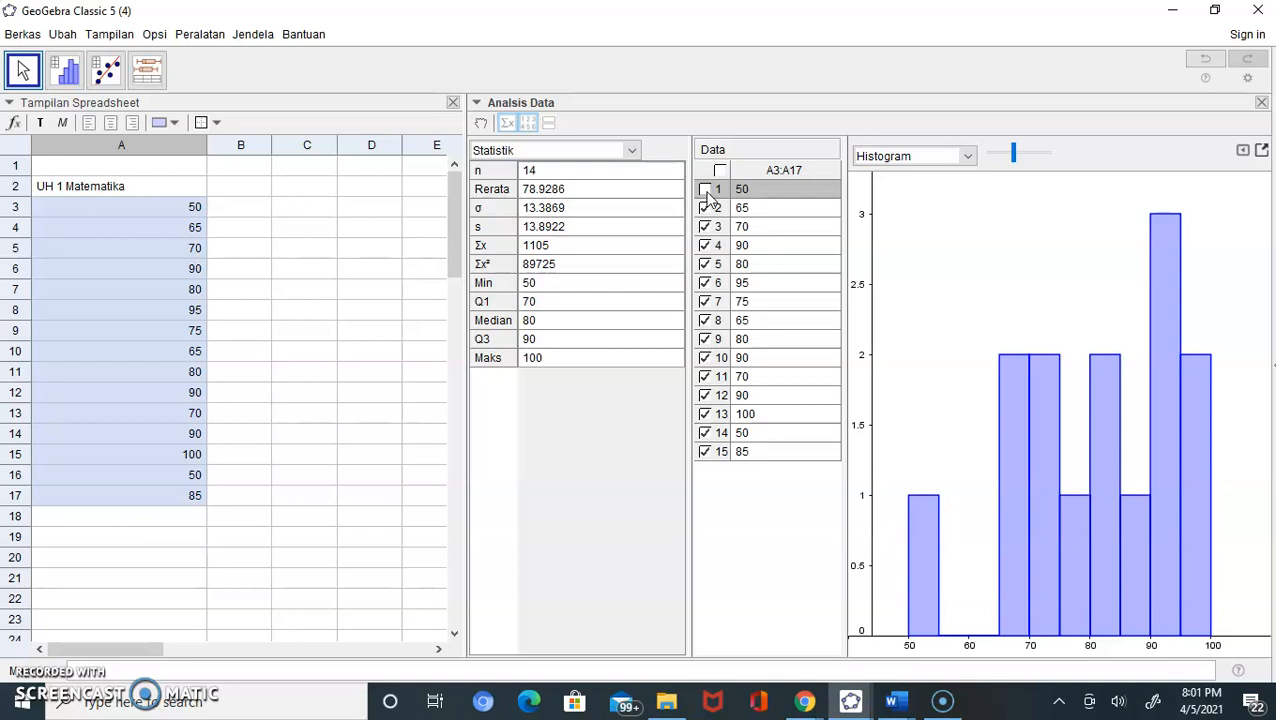
{"action": "left_click", "coordinate": [706, 192]}
{"action": "left_click", "coordinate": [706, 192]}
{"action": "left_click", "coordinate": [706, 192]}
{"action": "left_click", "coordinate": [706, 192]}
{"action": "left_click", "coordinate": [706, 192]}
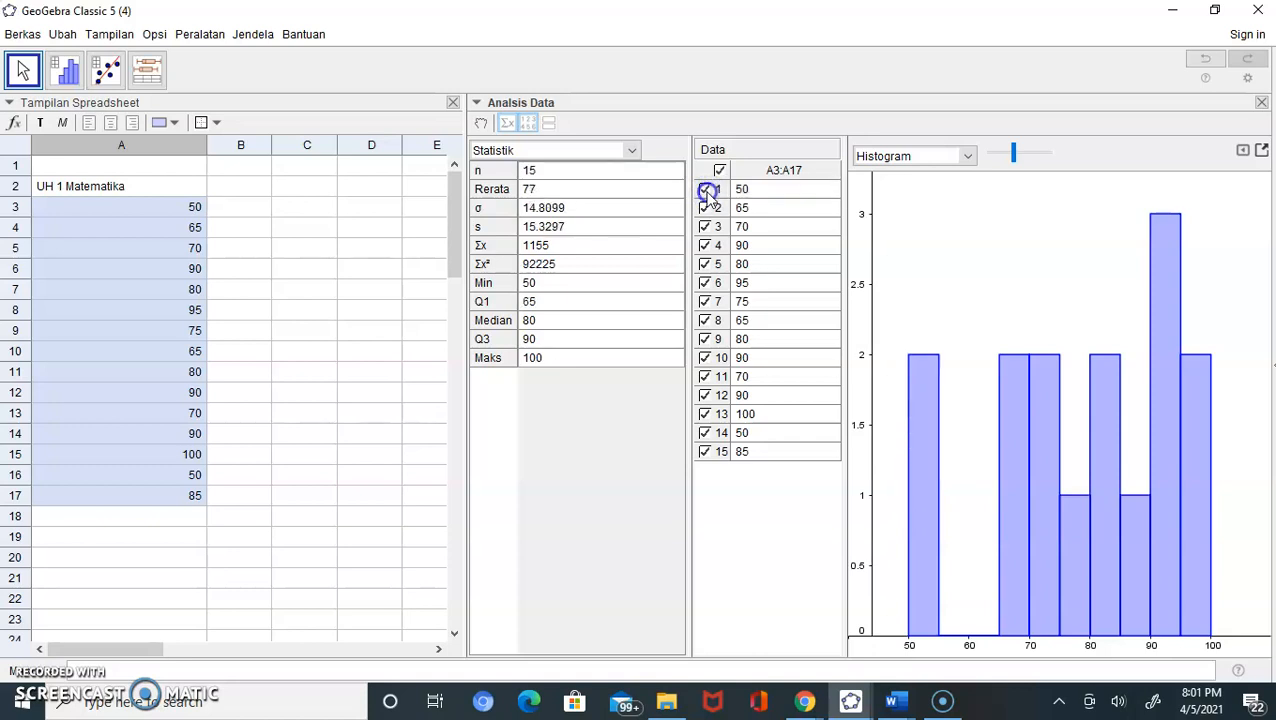
{"action": "left_click", "coordinate": [706, 192]}
{"action": "left_click", "coordinate": [706, 192]}
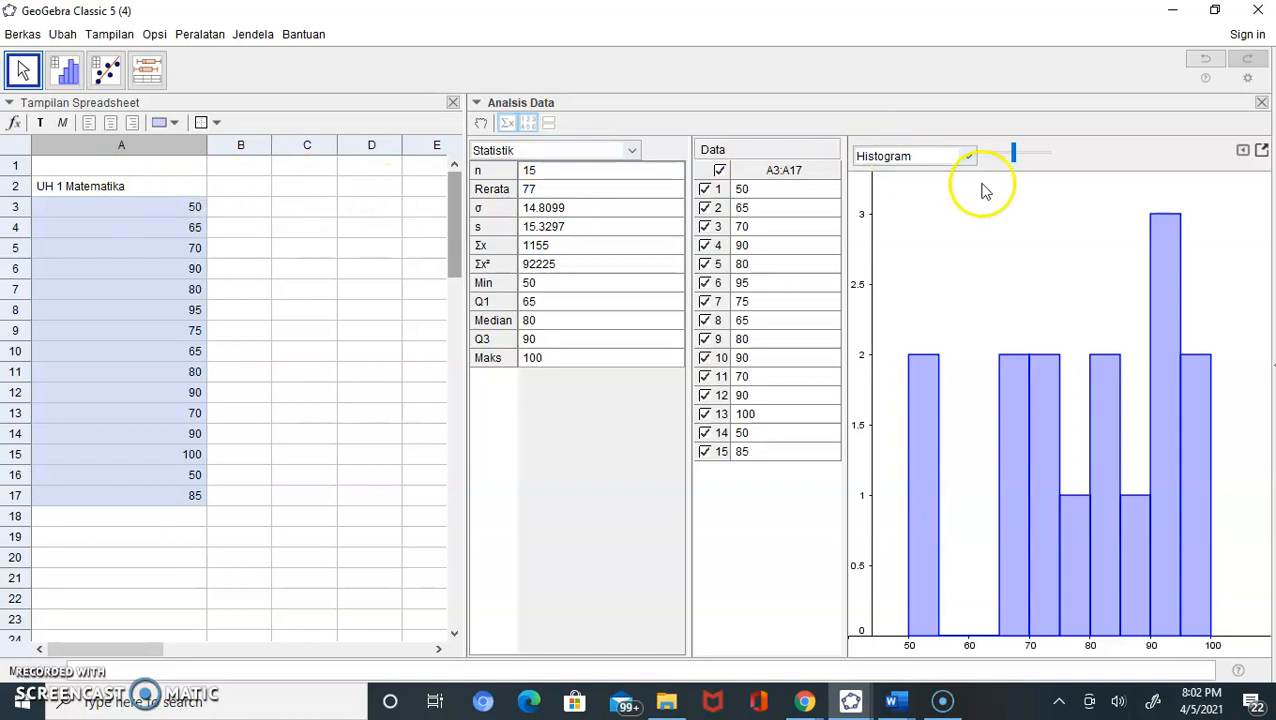
Close the data analysis view and enter the heading "UH 2 Matematika" in cell B2, widening column B to fit.
{"action": "left_click", "coordinate": [1263, 104]}
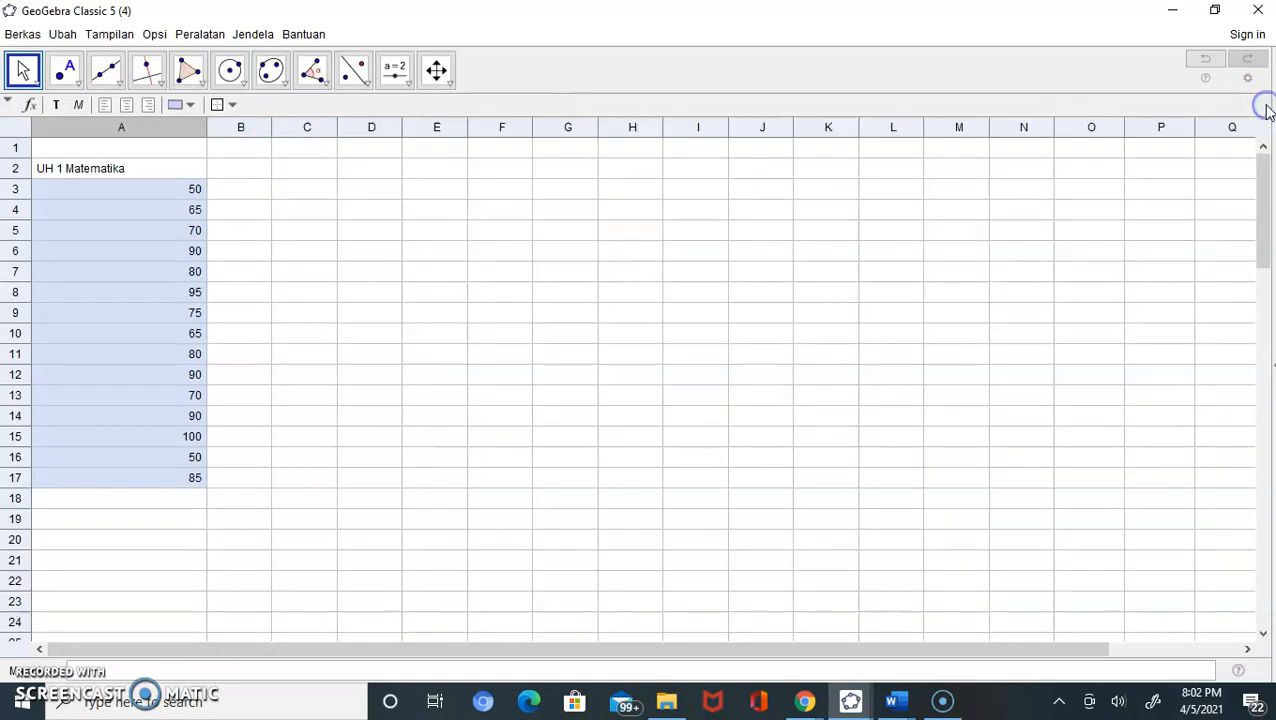
{"action": "left_click", "coordinate": [255, 168]}
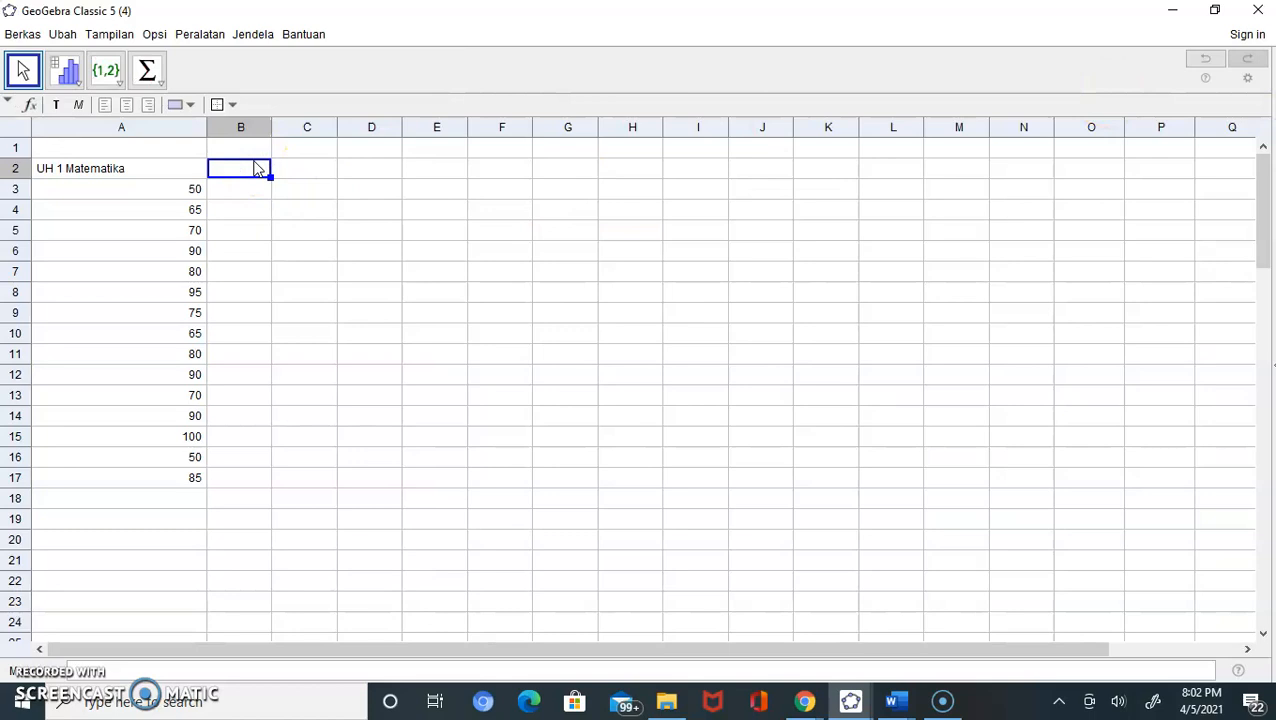
{"action": "key", "text": "Caps_Lock"}
{"action": "type", "text": "UH 2"}
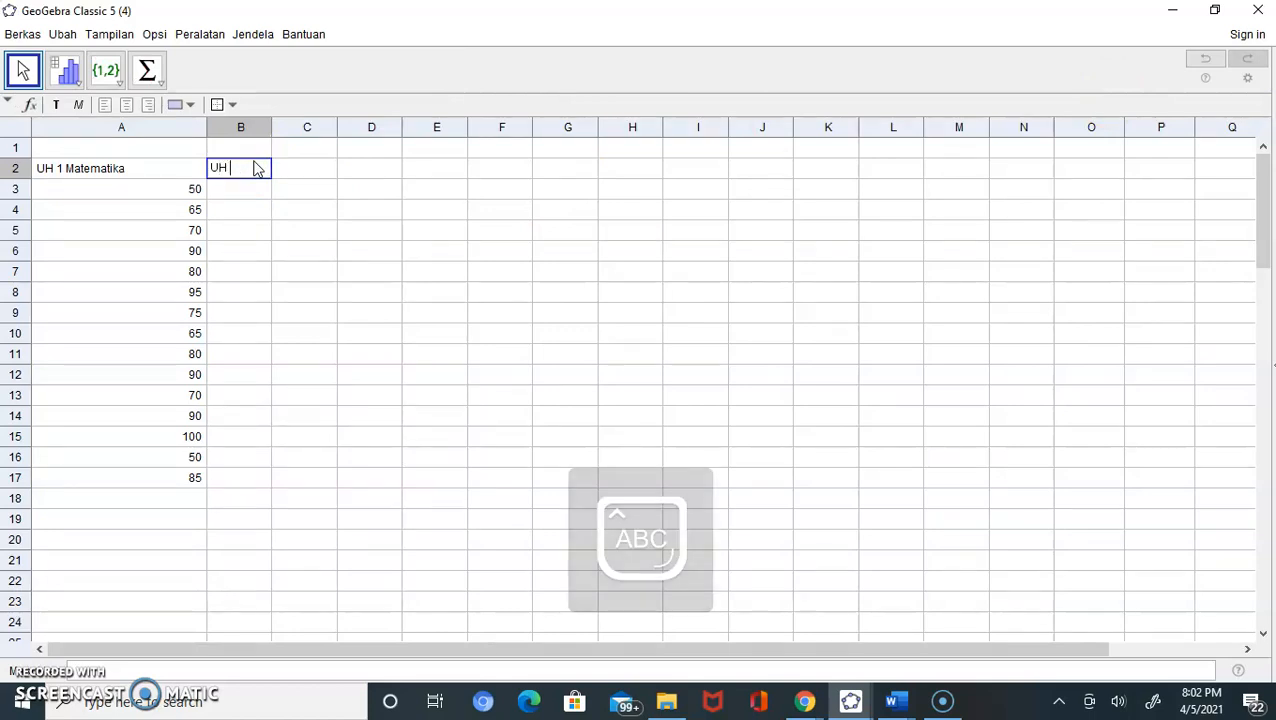
{"action": "key", "text": "Caps_Lock"}
{"action": "type", "text": "mATE"}
{"action": "key", "text": "BackSpace"}
{"action": "key", "text": "BackSpace"}
{"action": "key", "text": "BackSpace"}
{"action": "key", "text": "BackSpace"}
{"action": "type", "text": "M"}
{"action": "key", "text": "Caps_Lock"}
{"action": "type", "text": "atematika"}
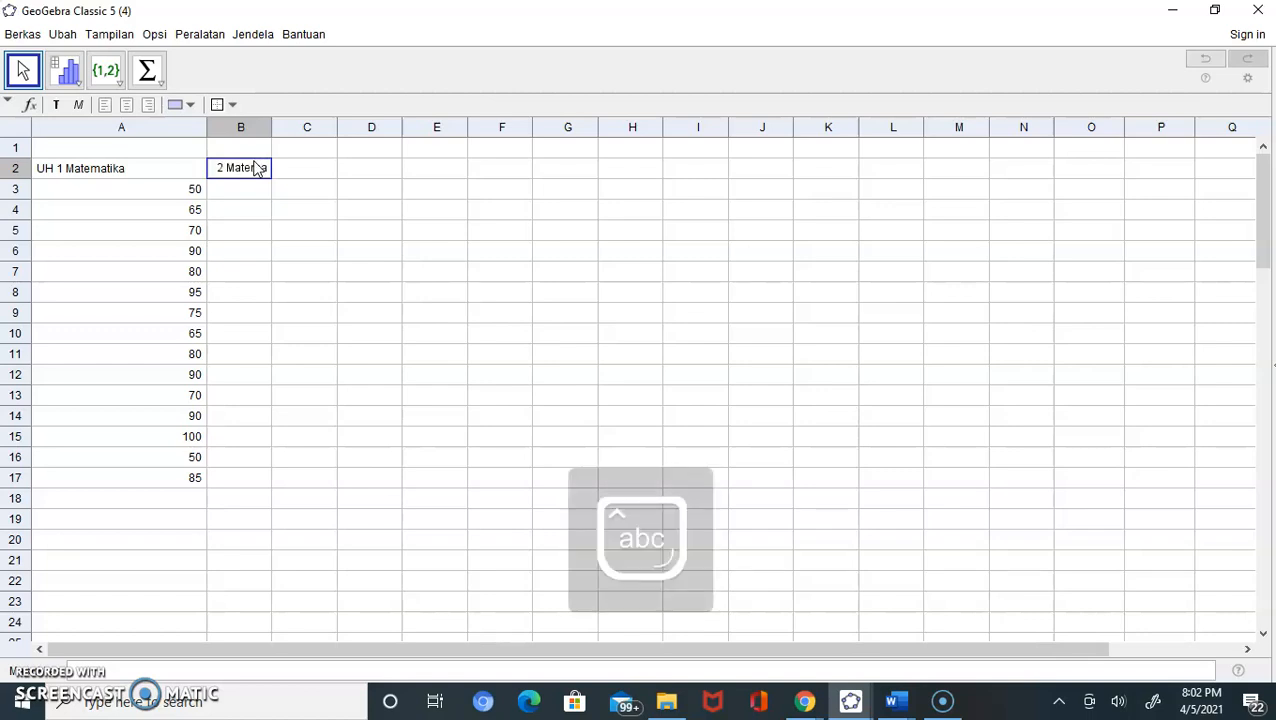
{"action": "left_click_drag", "start_coordinate": [271, 128], "coordinate": [369, 133]}
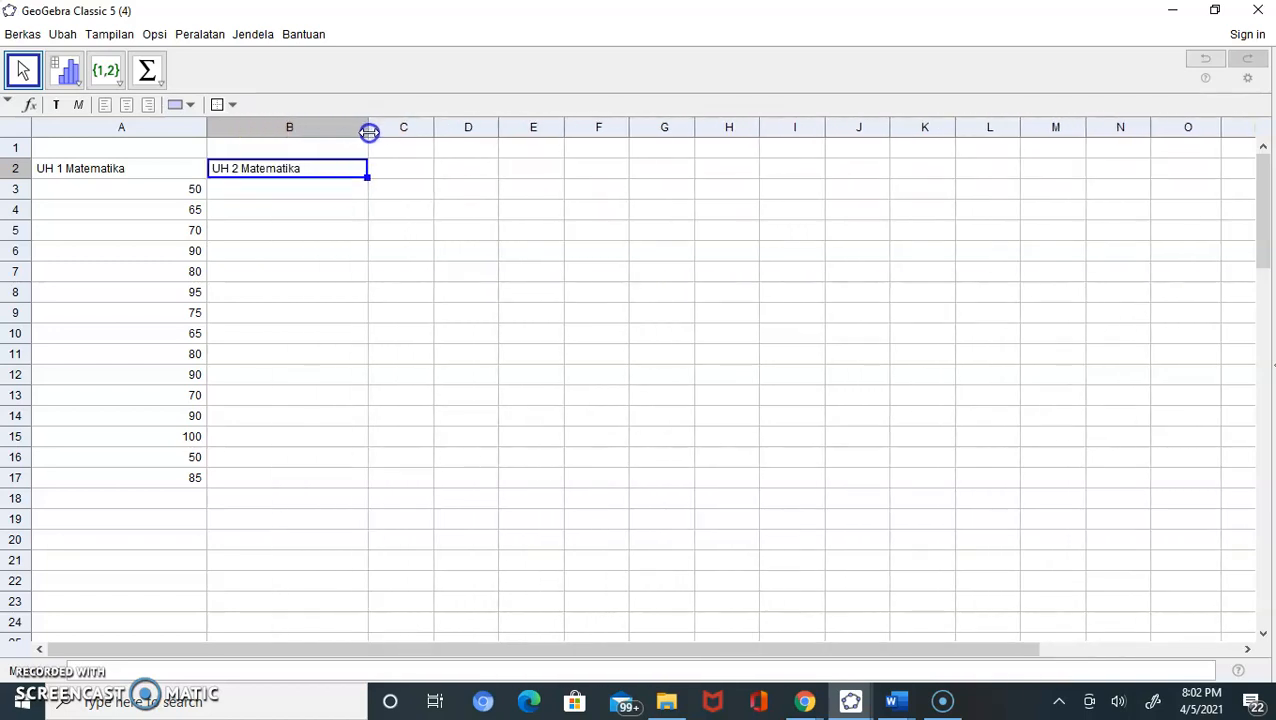
Enter the scores 45, 60, 90, 80 and 75 in cells B3 to B7.
{"action": "left_click", "coordinate": [313, 189]}
{"action": "type", "text": "45"}
{"action": "key", "text": "Return"}
{"action": "type", "text": "60"}
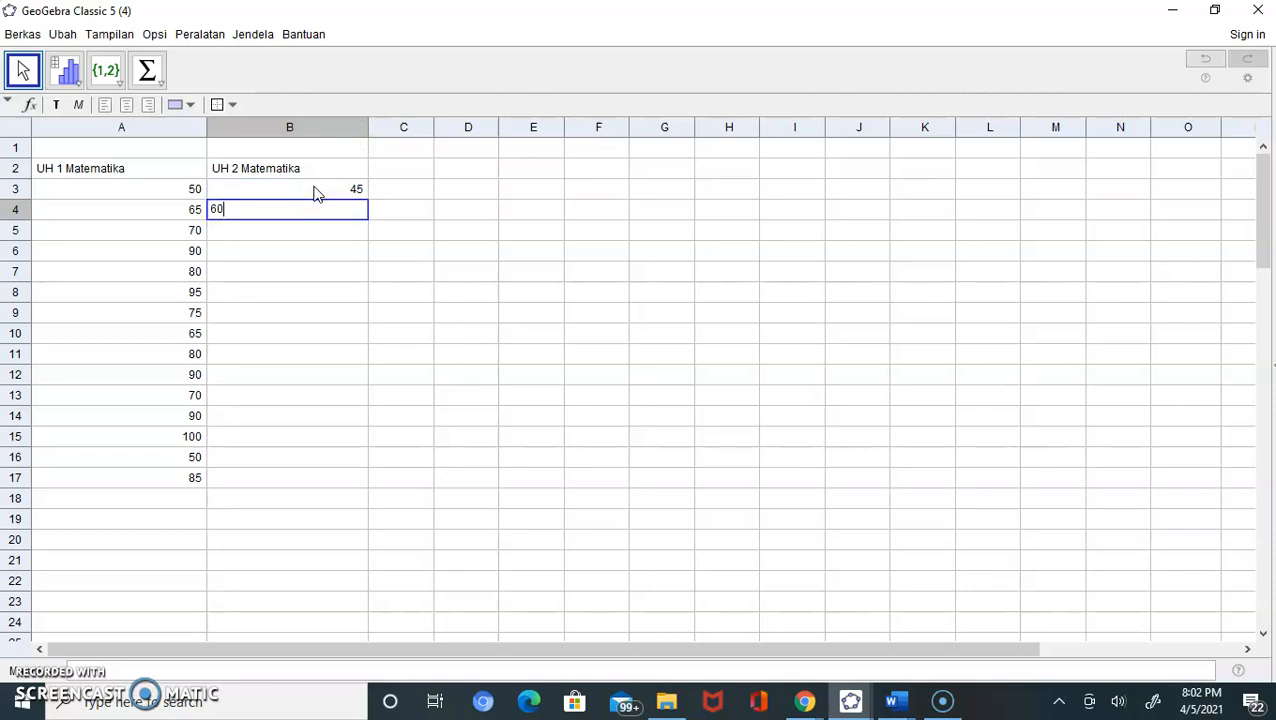
{"action": "key", "text": "Return"}
{"action": "type", "text": "90"}
{"action": "key", "text": "Return"}
{"action": "type", "text": "80"}
{"action": "key", "text": "Return"}
{"action": "type", "text": "75"}
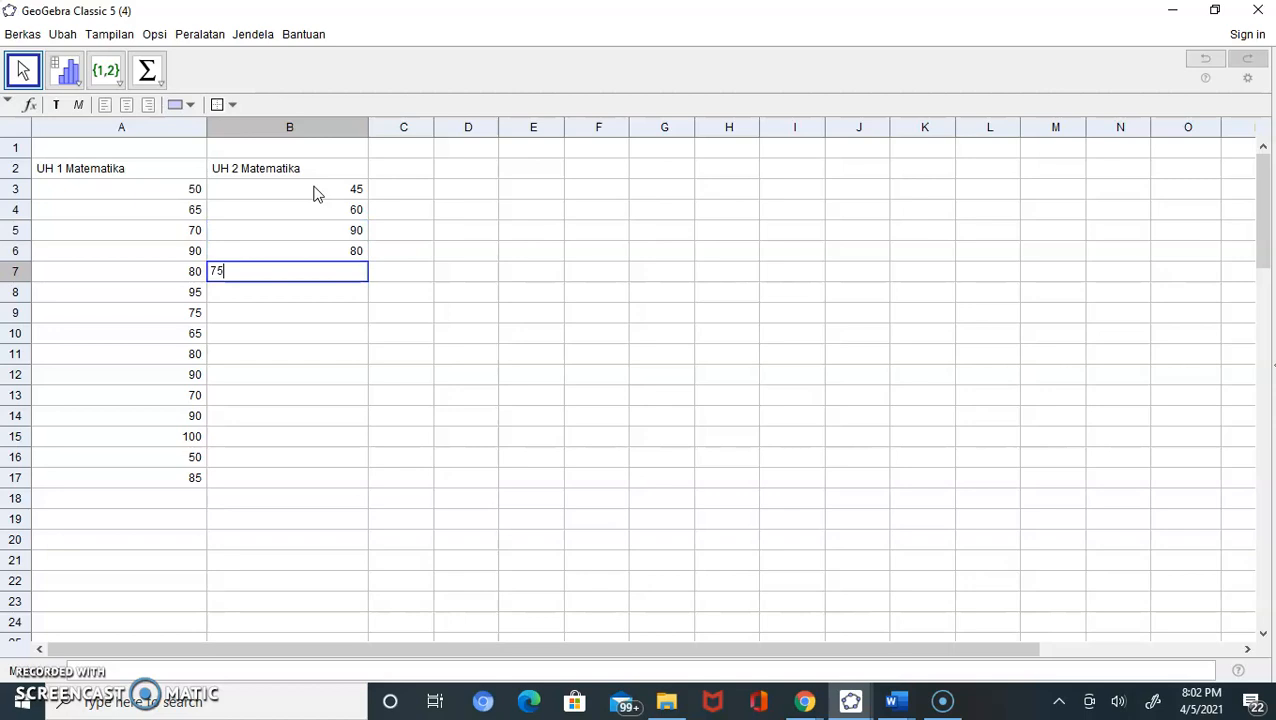
{"action": "key", "text": "Return"}
Enter the scores 65, 100, 55 and 75 in cells B8 to B11.
{"action": "type", "text": "6"}
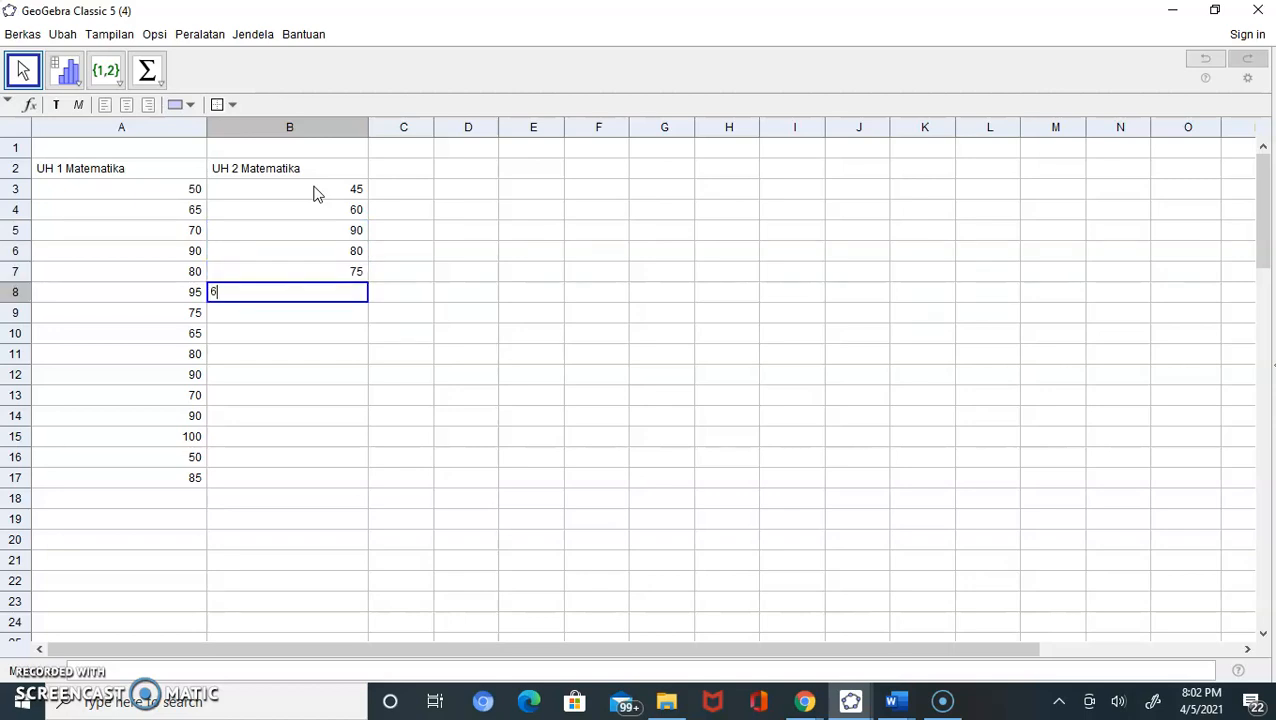
{"action": "type", "text": "5"}
{"action": "key", "text": "Return"}
{"action": "type", "text": "100"}
{"action": "key", "text": "Return"}
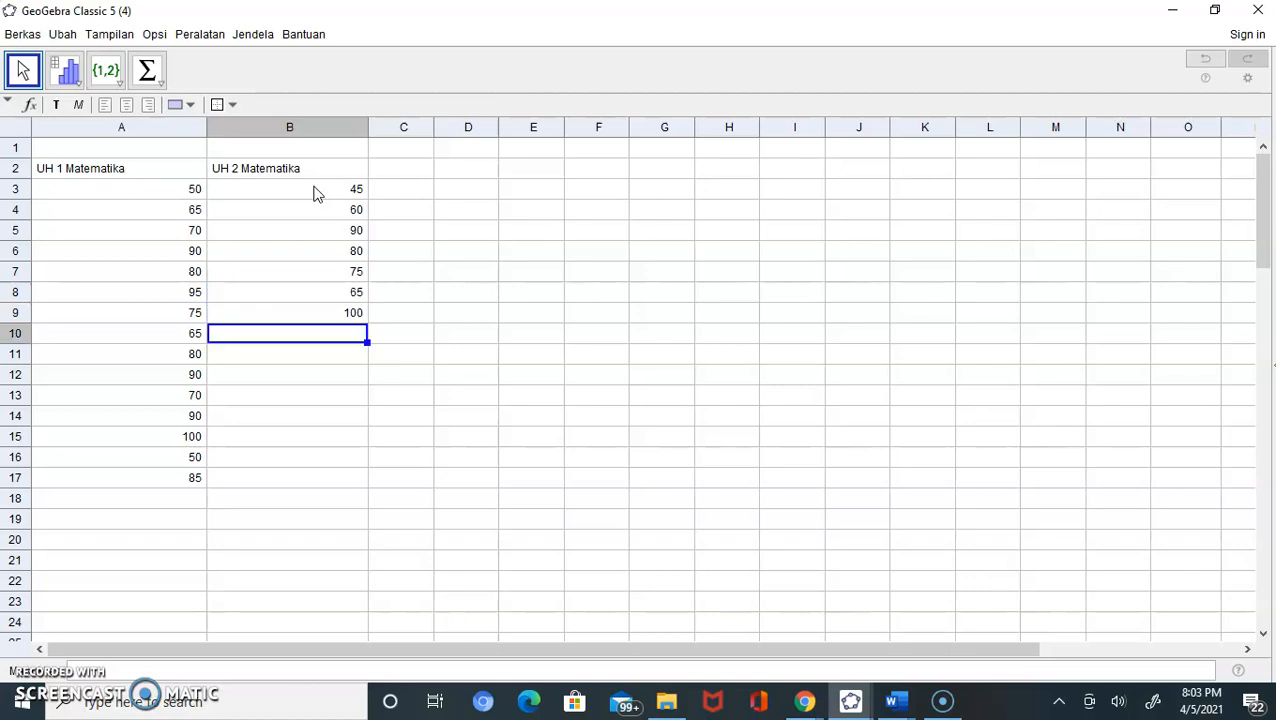
{"action": "type", "text": "55"}
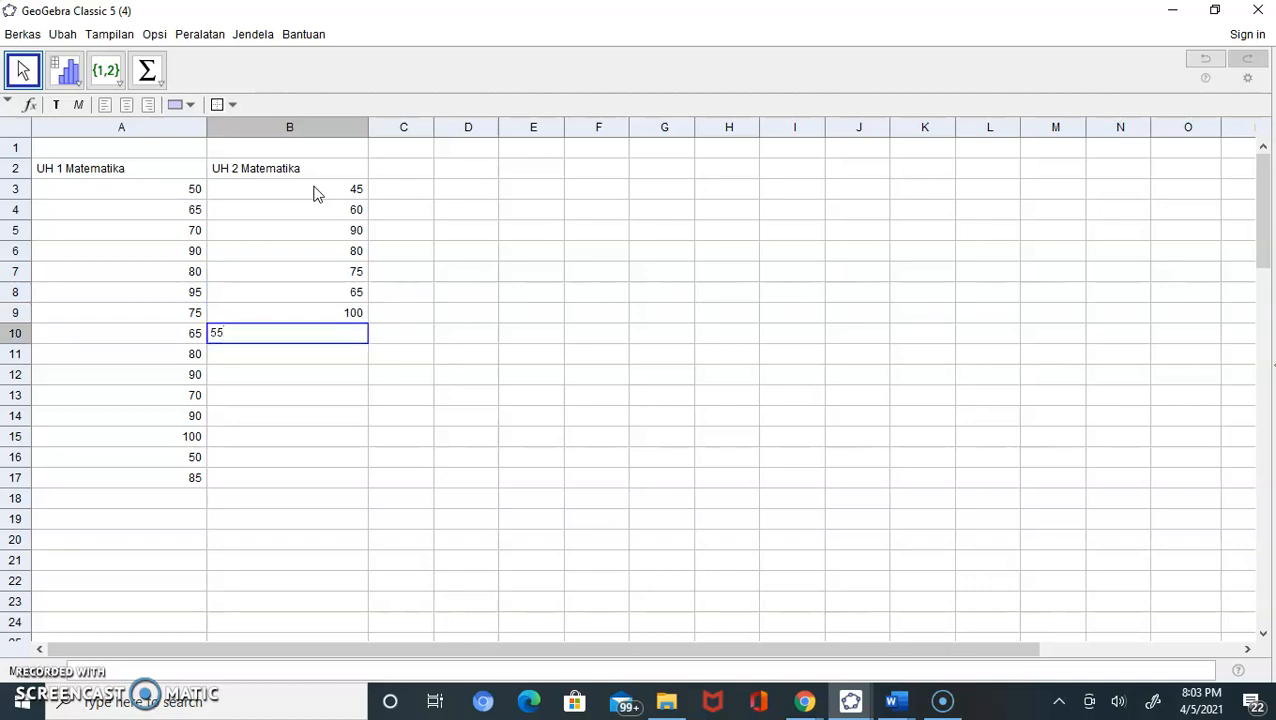
{"action": "key", "text": "Return"}
{"action": "type", "text": "75"}
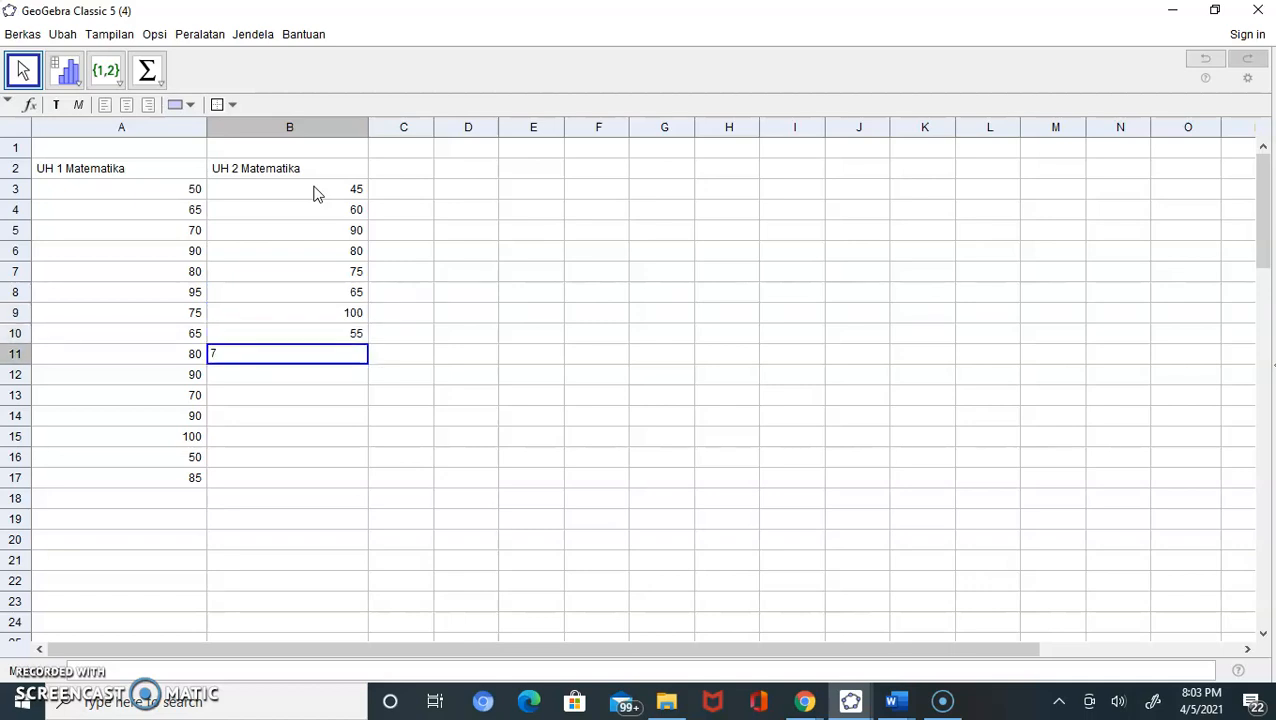
{"action": "key", "text": "Return"}
Enter the scores 80, 90 and 45 in cells B12 to B14.
{"action": "type", "text": "80"}
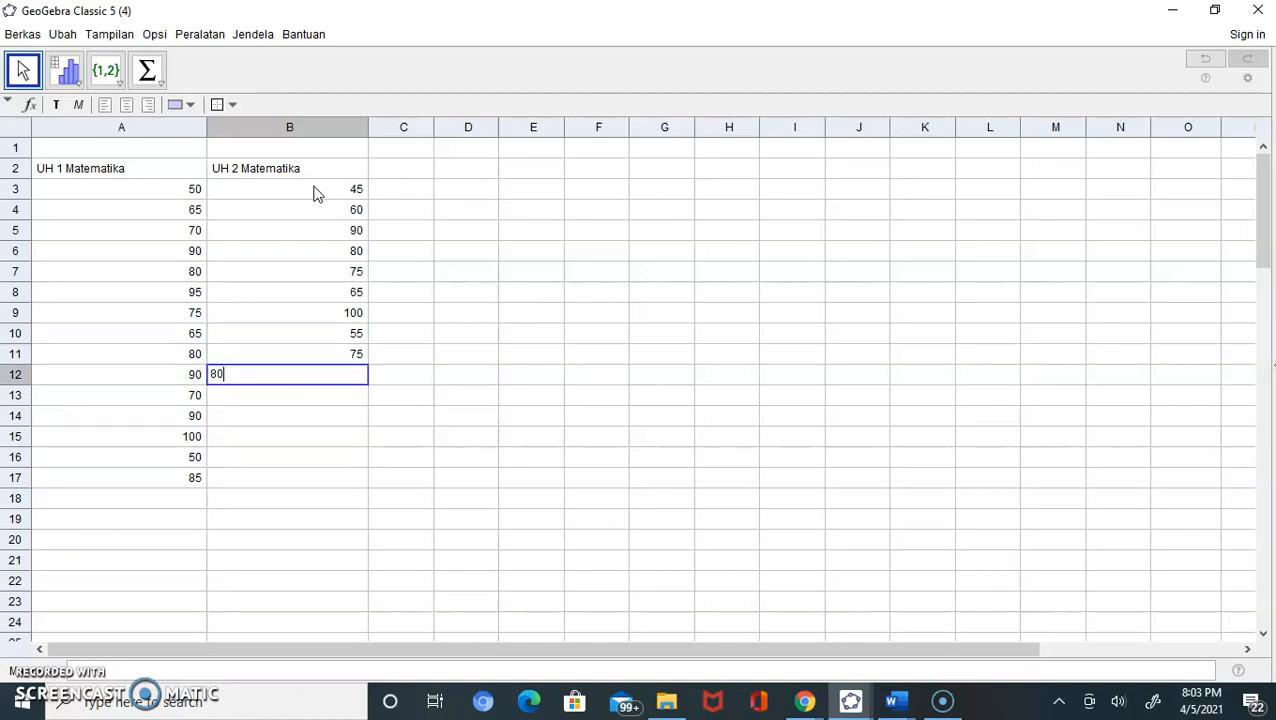
{"action": "key", "text": "Up"}
{"action": "key", "text": "Down"}
{"action": "key", "text": "Down"}
{"action": "type", "text": "90"}
{"action": "key", "text": "Return"}
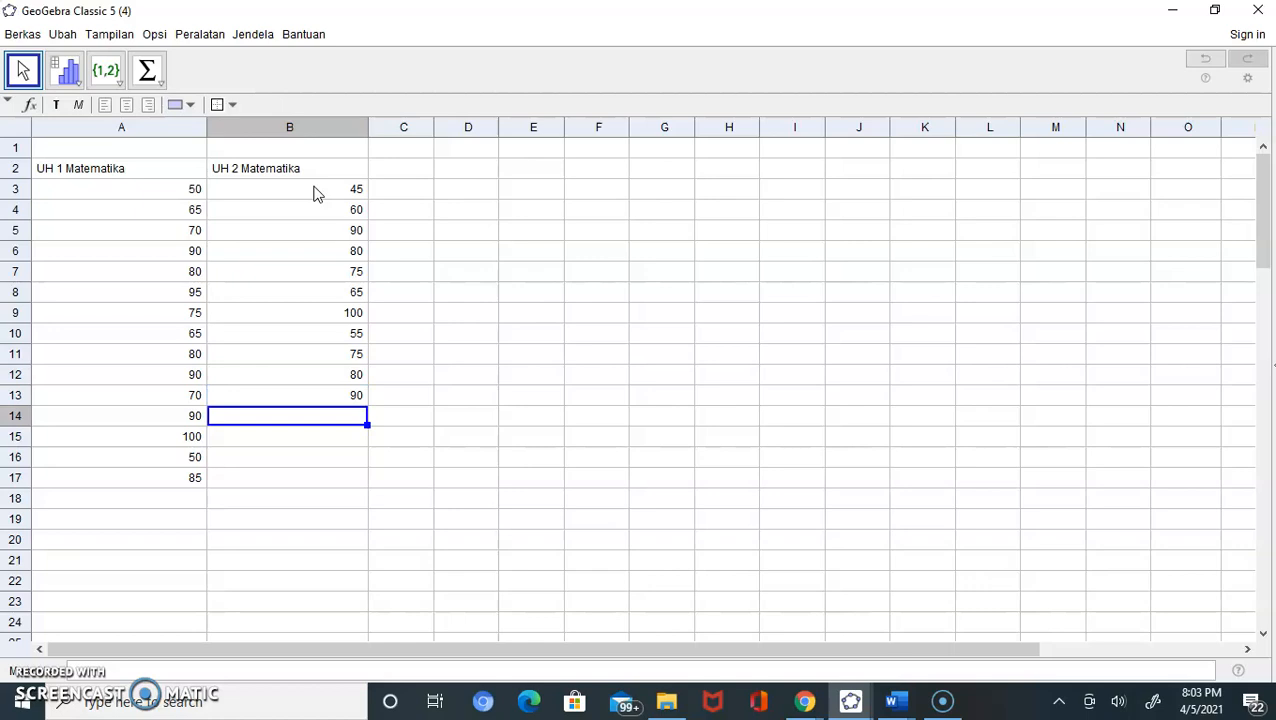
{"action": "type", "text": "45"}
{"action": "key", "text": "Return"}
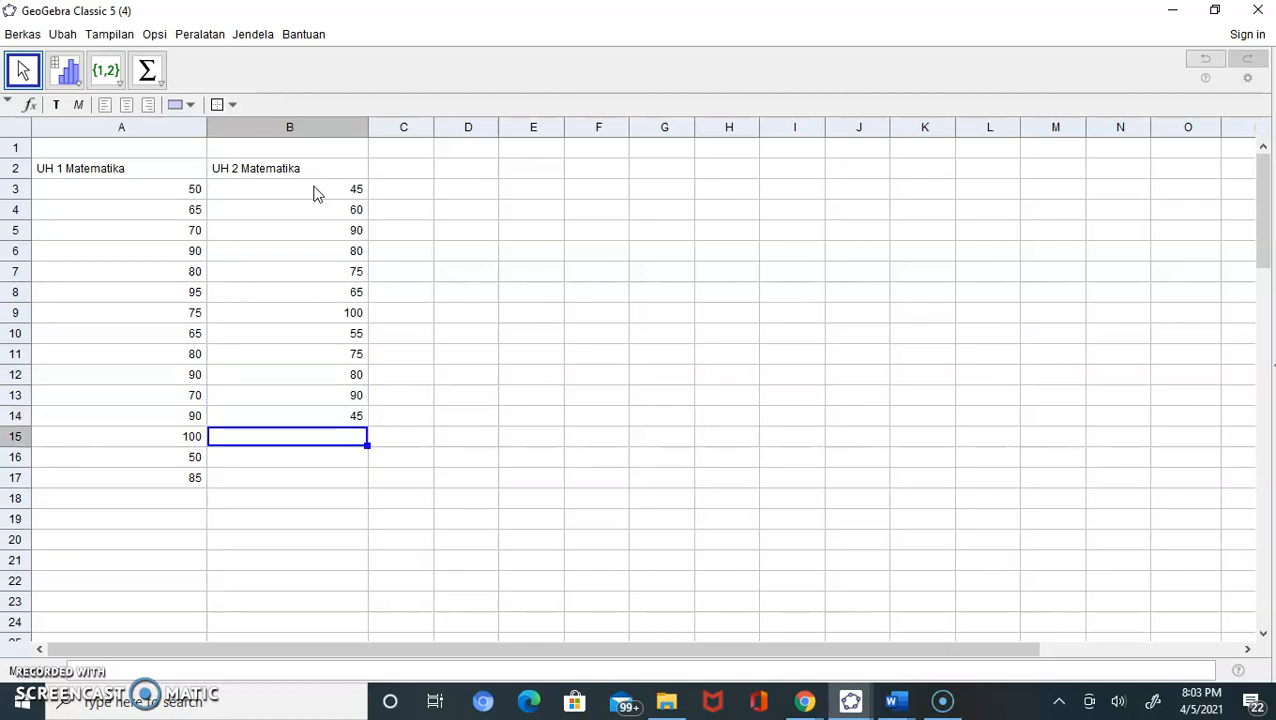
Complete the UH 2 Matematika column with the scores 100, 60 and 70 in cells B15 to B17.
{"action": "type", "text": "100"}
{"action": "key", "text": "Return"}
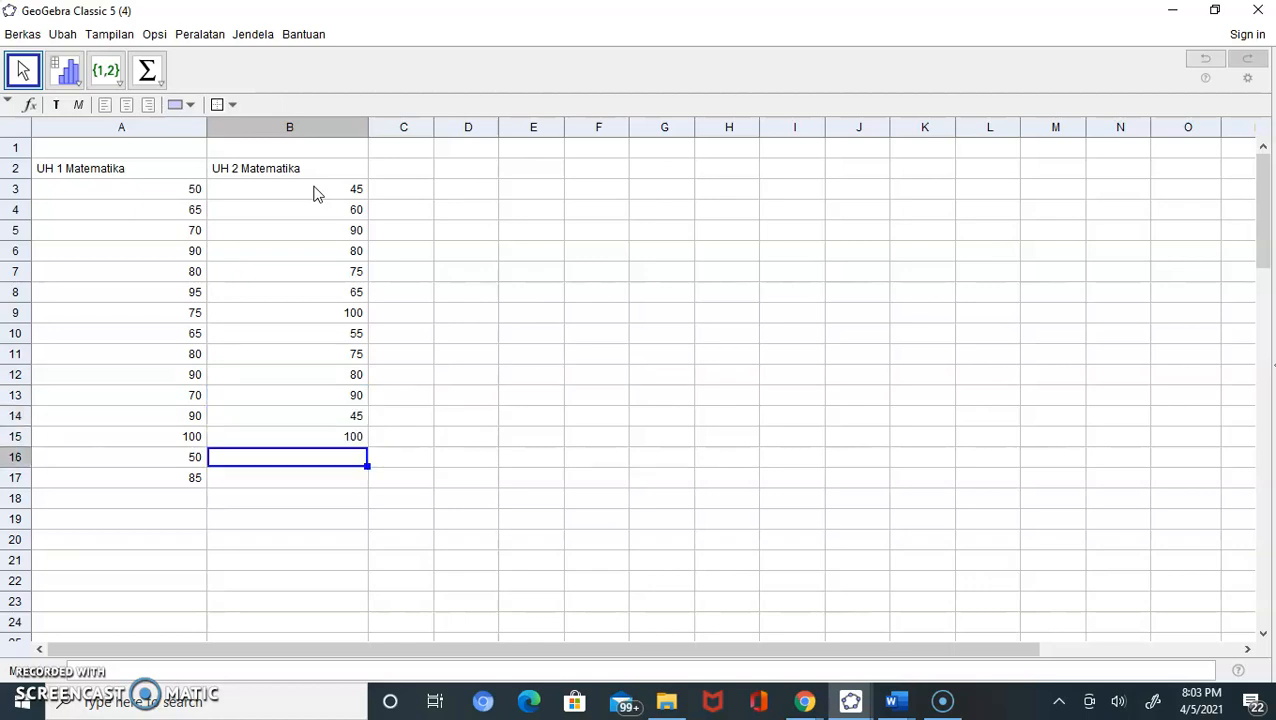
{"action": "type", "text": "60"}
{"action": "key", "text": "Return"}
{"action": "type", "text": "70"}
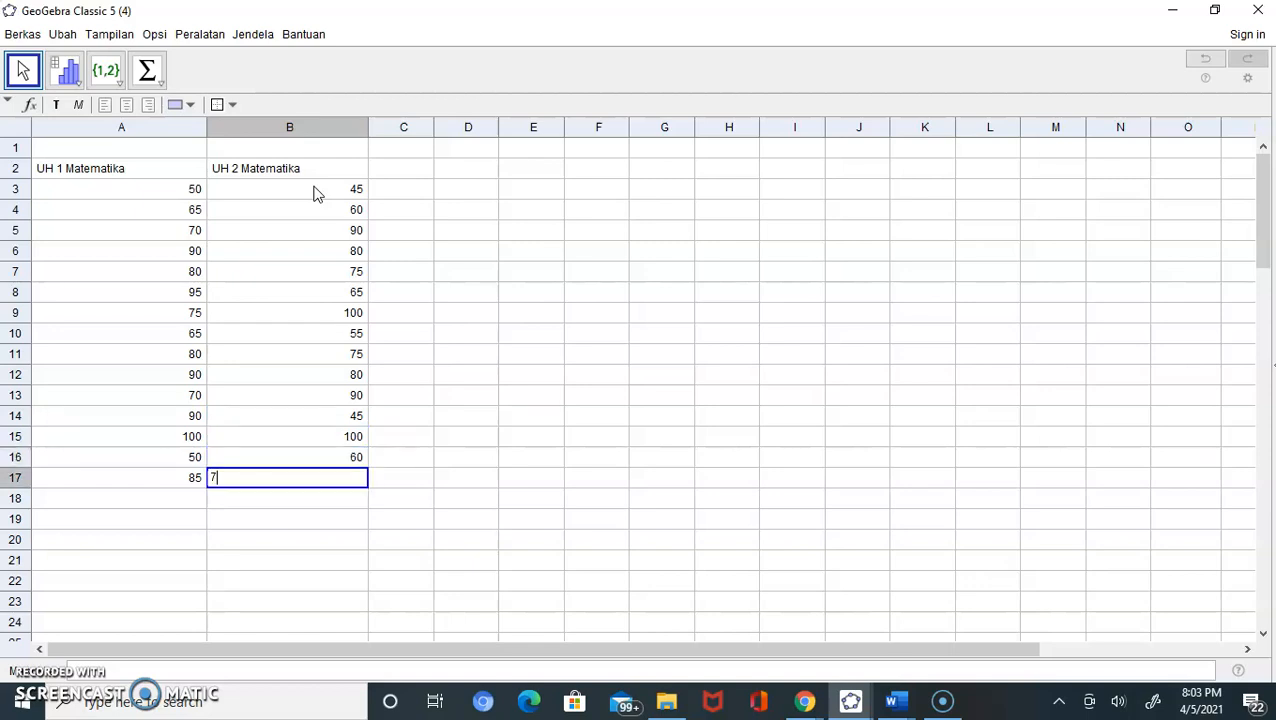
{"action": "left_click", "coordinate": [479, 179]}
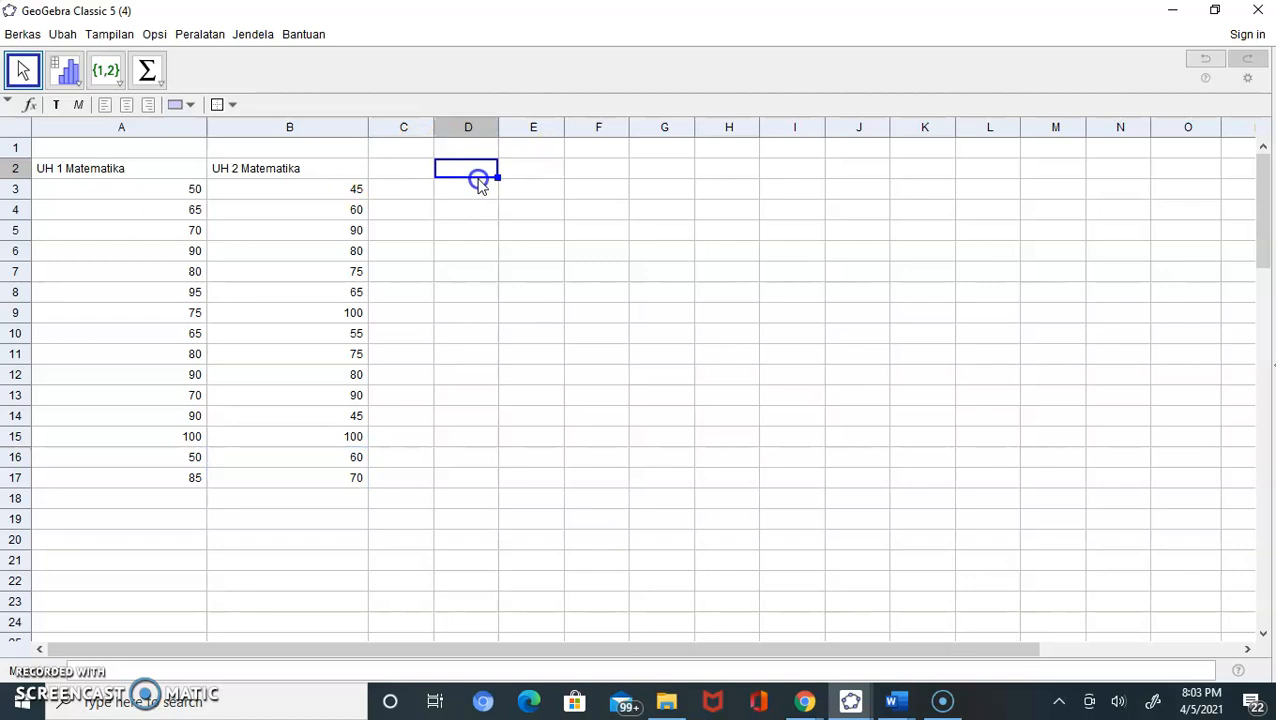
Run a two-variable regression analysis on the UH 1 and UH 2 Matematika scores in cells A3 to B17.
{"action": "left_click", "coordinate": [76, 192]}
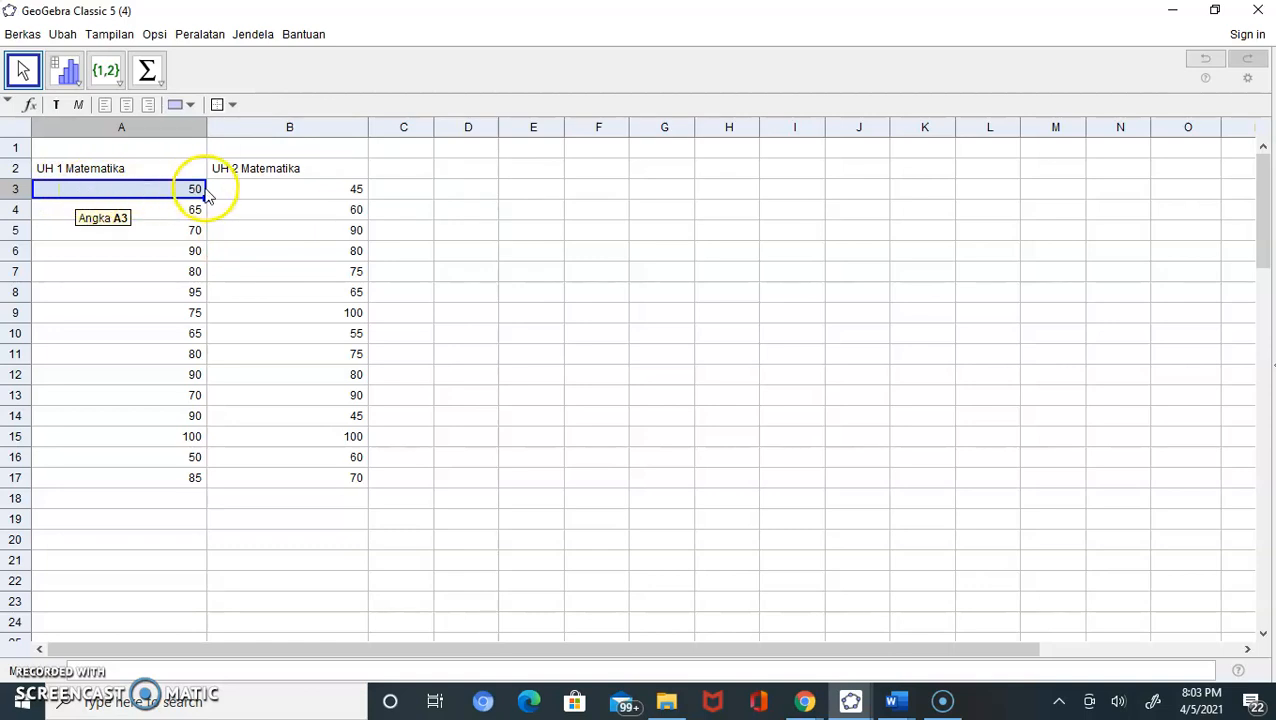
{"action": "left_click", "coordinate": [147, 188]}
{"action": "left_click_drag", "start_coordinate": [147, 188], "coordinate": [285, 472]}
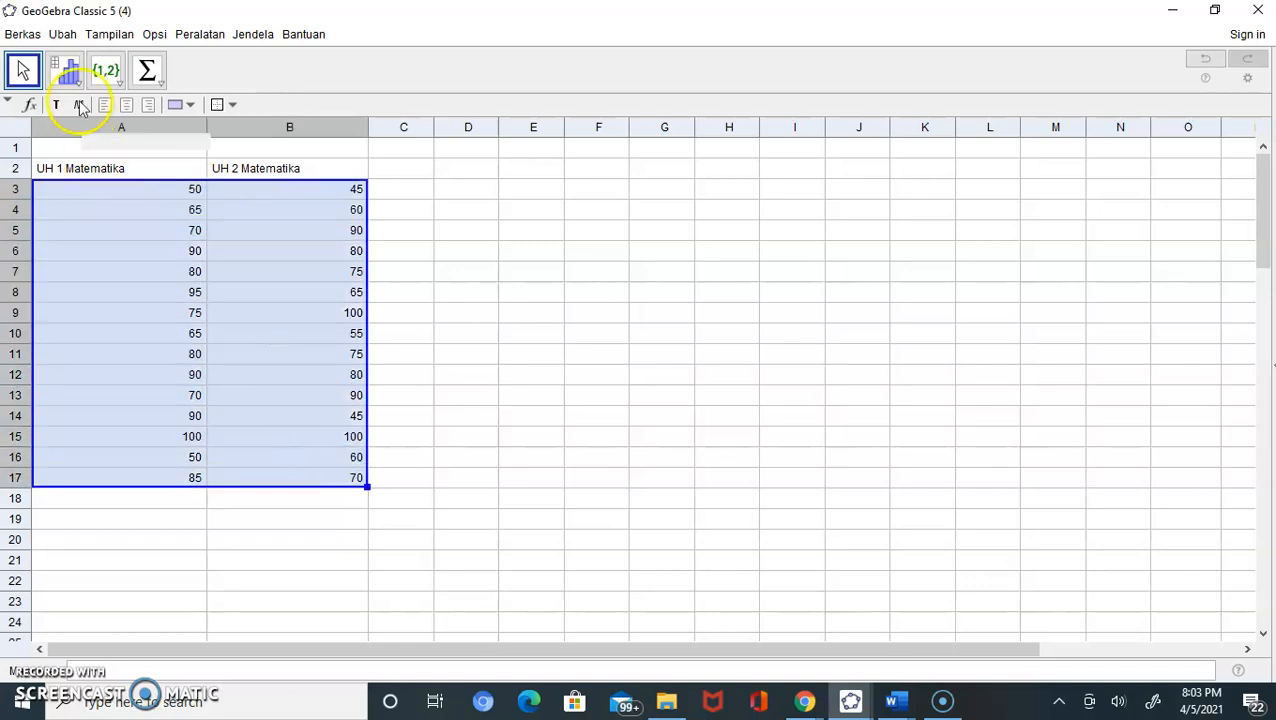
{"action": "left_click", "coordinate": [78, 87]}
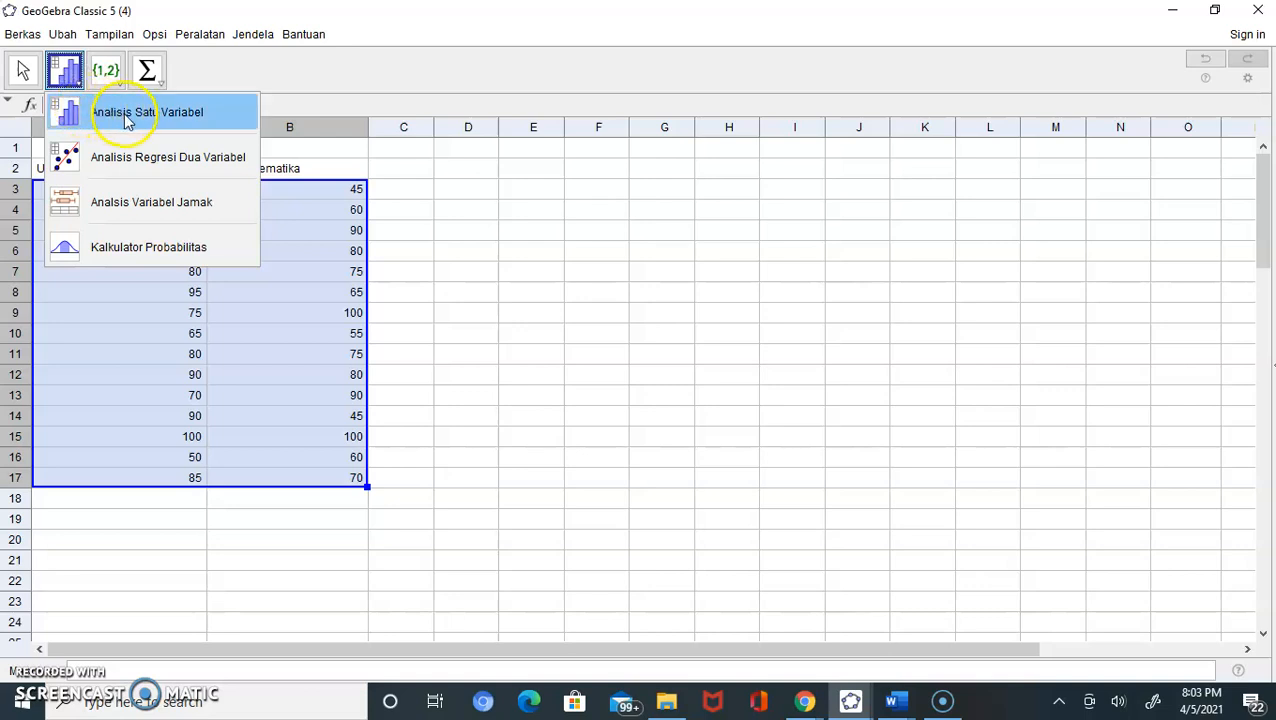
{"action": "left_click", "coordinate": [126, 163]}
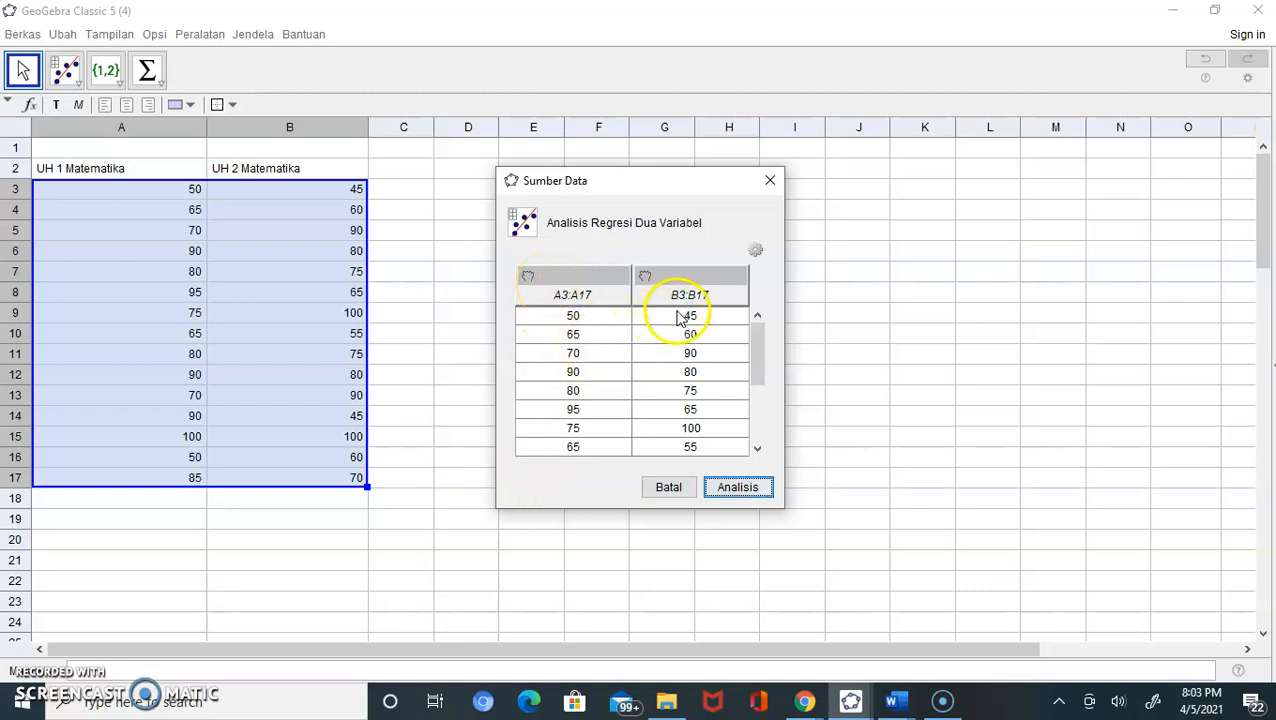
{"action": "left_click", "coordinate": [737, 487]}
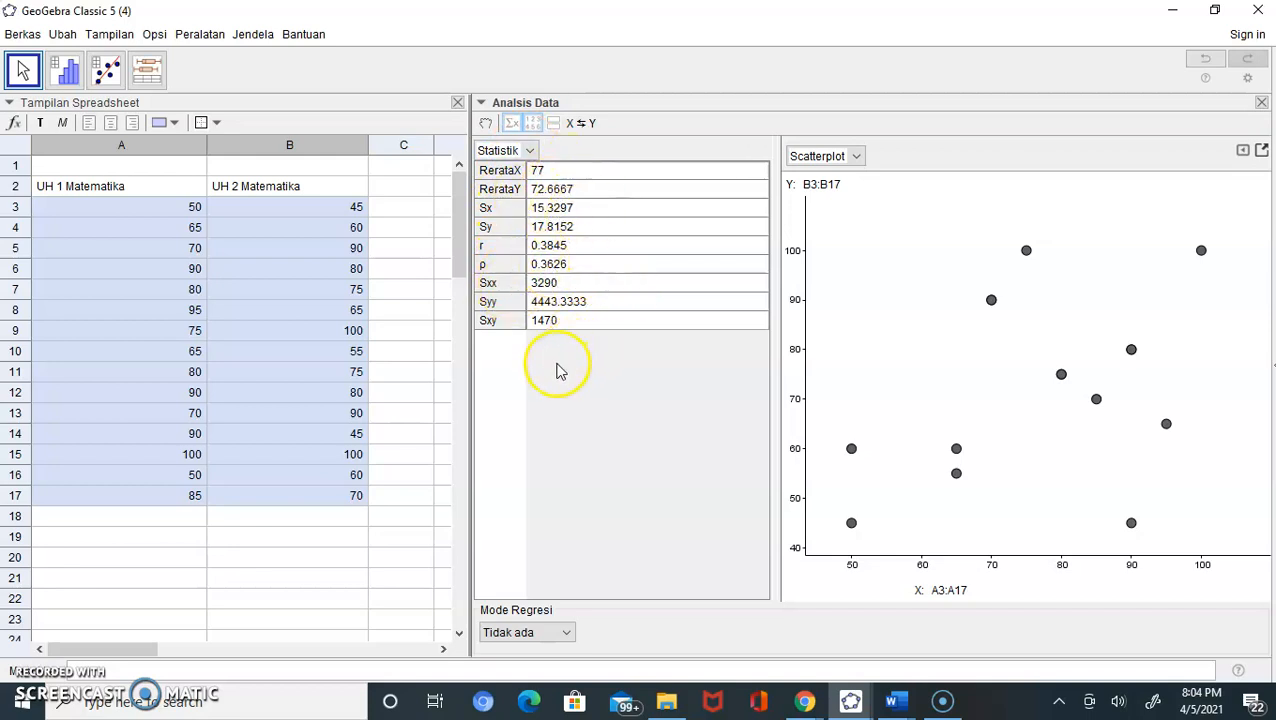
Examine the available statistics choices and regression models for the analysis, leaving the regression model at Tidak ada.
{"action": "left_click", "coordinate": [527, 151]}
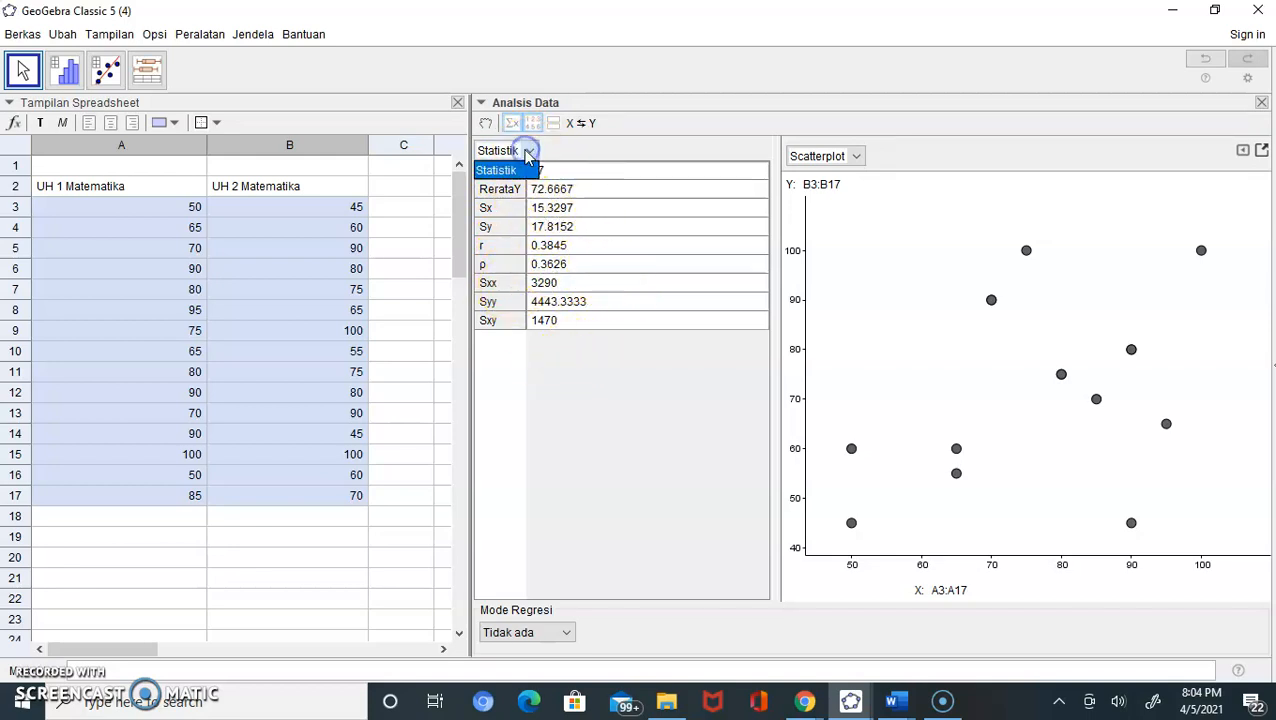
{"action": "left_click", "coordinate": [529, 151]}
{"action": "left_click", "coordinate": [533, 151]}
{"action": "left_click", "coordinate": [533, 151]}
{"action": "left_click", "coordinate": [533, 151]}
{"action": "left_click", "coordinate": [533, 151]}
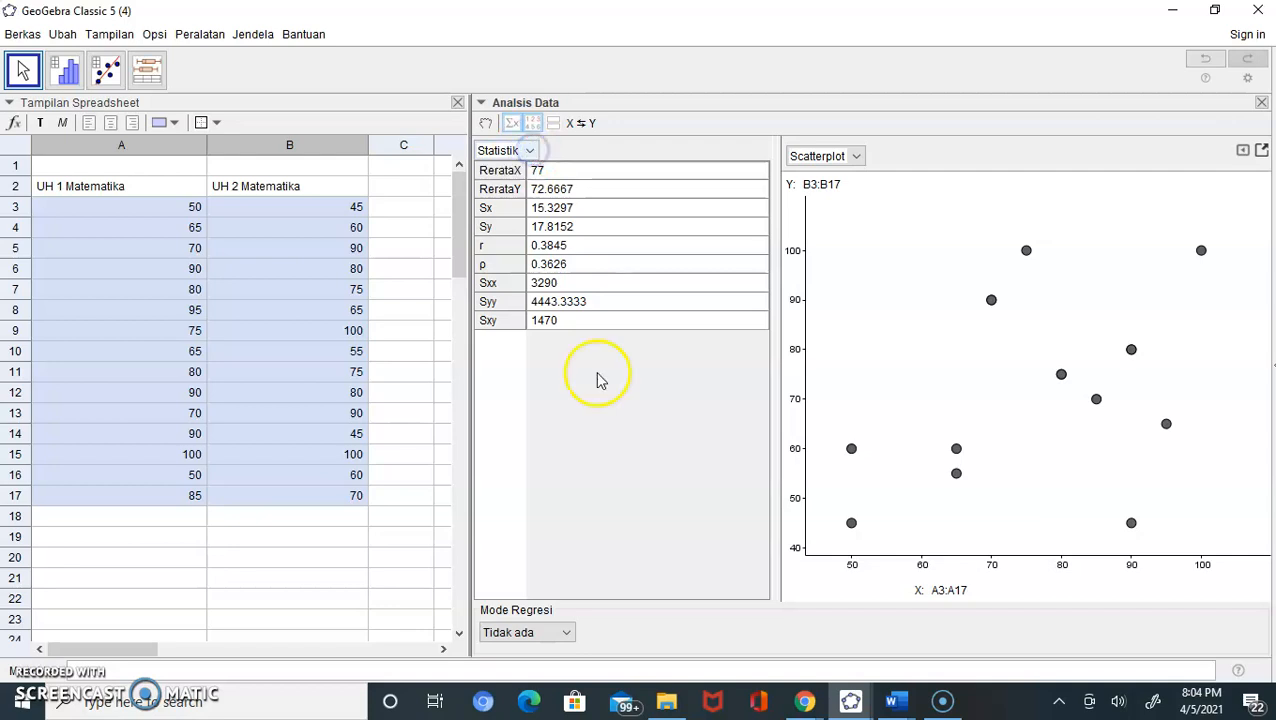
{"action": "left_click", "coordinate": [566, 636]}
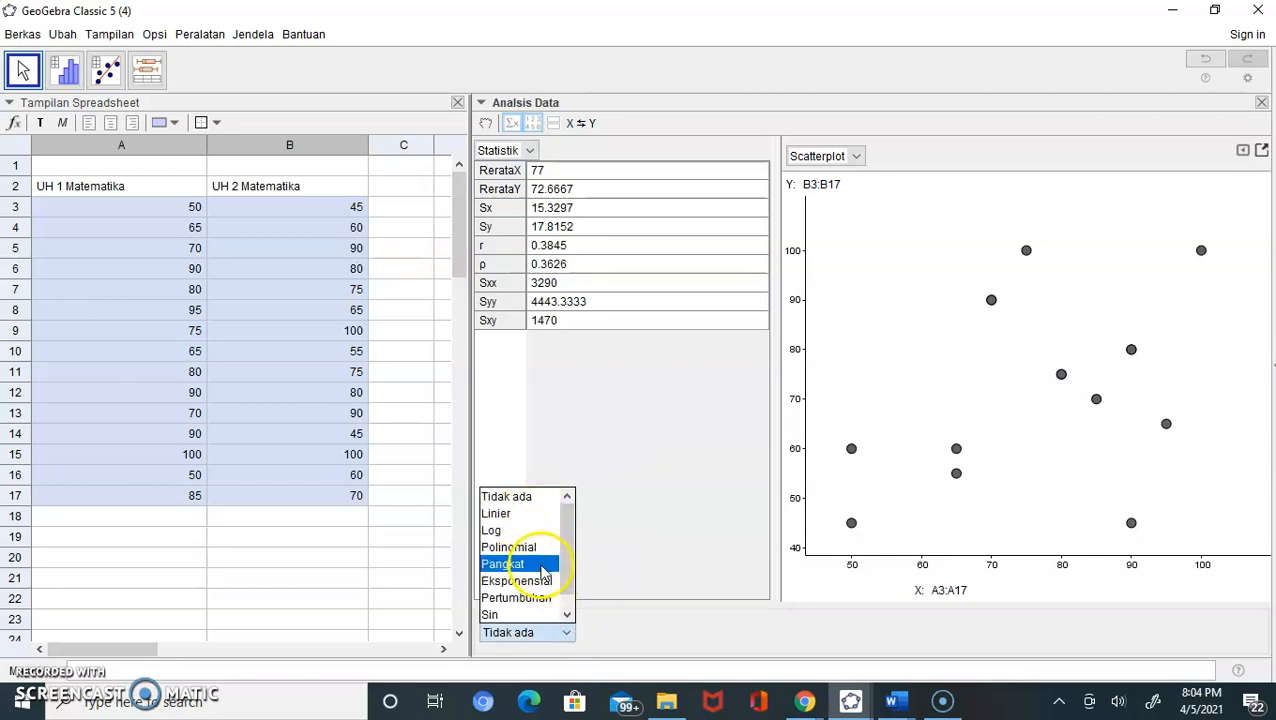
{"action": "left_click", "coordinate": [645, 530]}
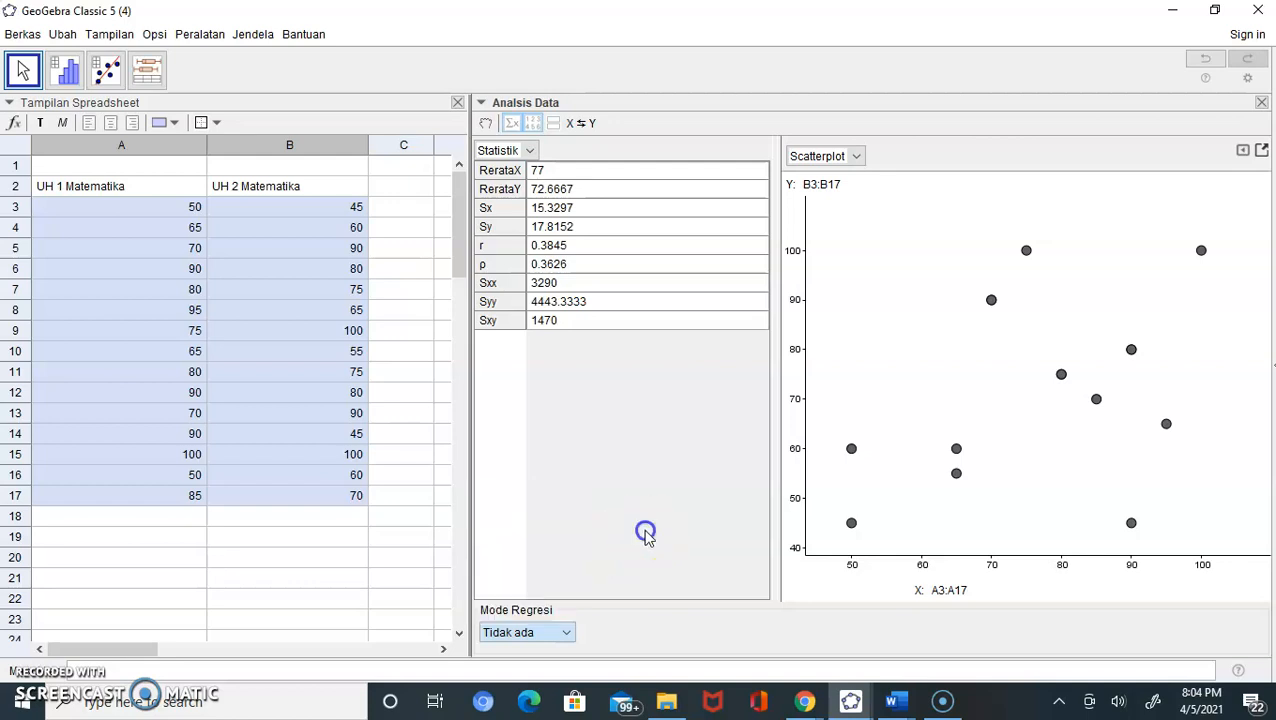
Hide the data table and statistics beside the scatterplot, reapply the same source data, and show the statistics again.
{"action": "left_click", "coordinate": [532, 125]}
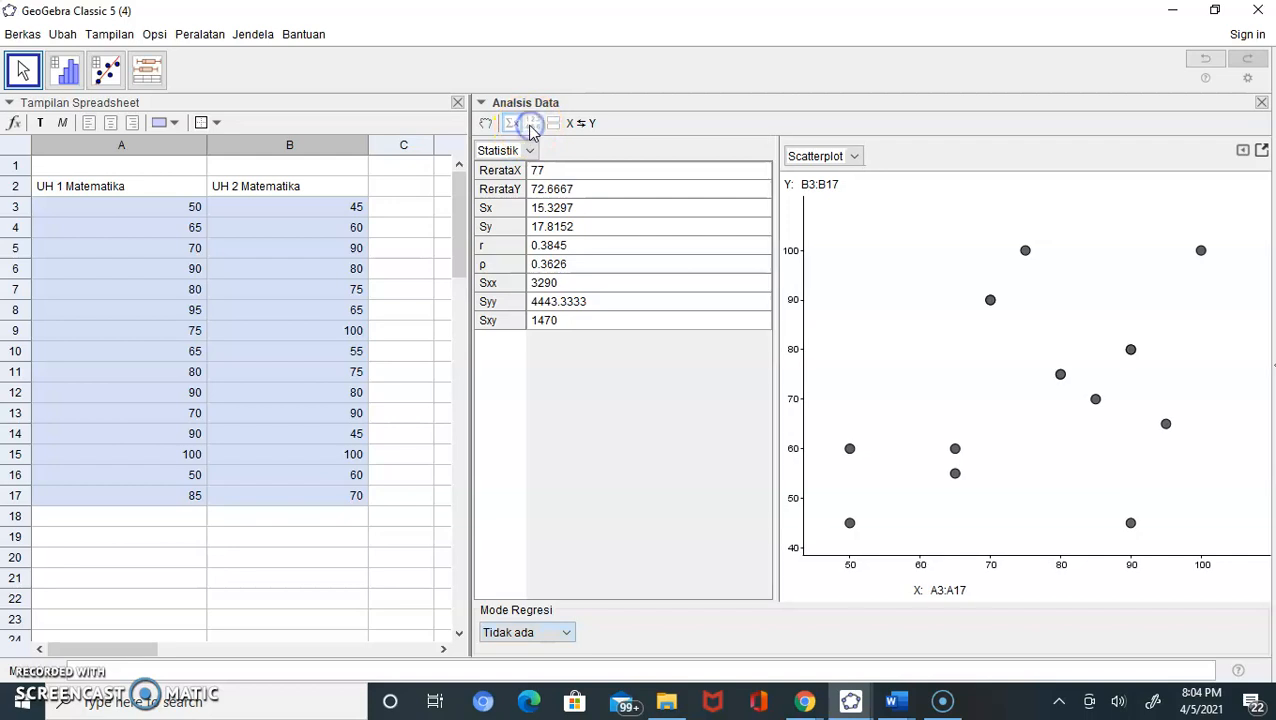
{"action": "left_click", "coordinate": [512, 123]}
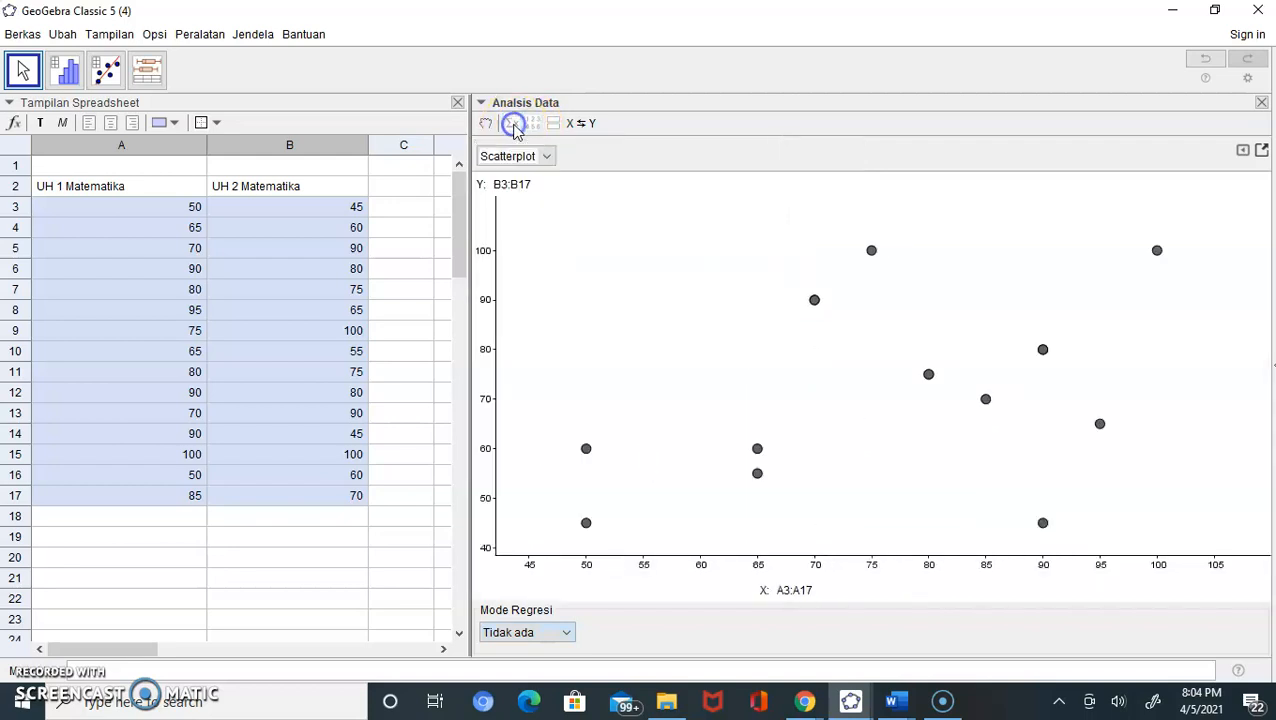
{"action": "left_click", "coordinate": [484, 126]}
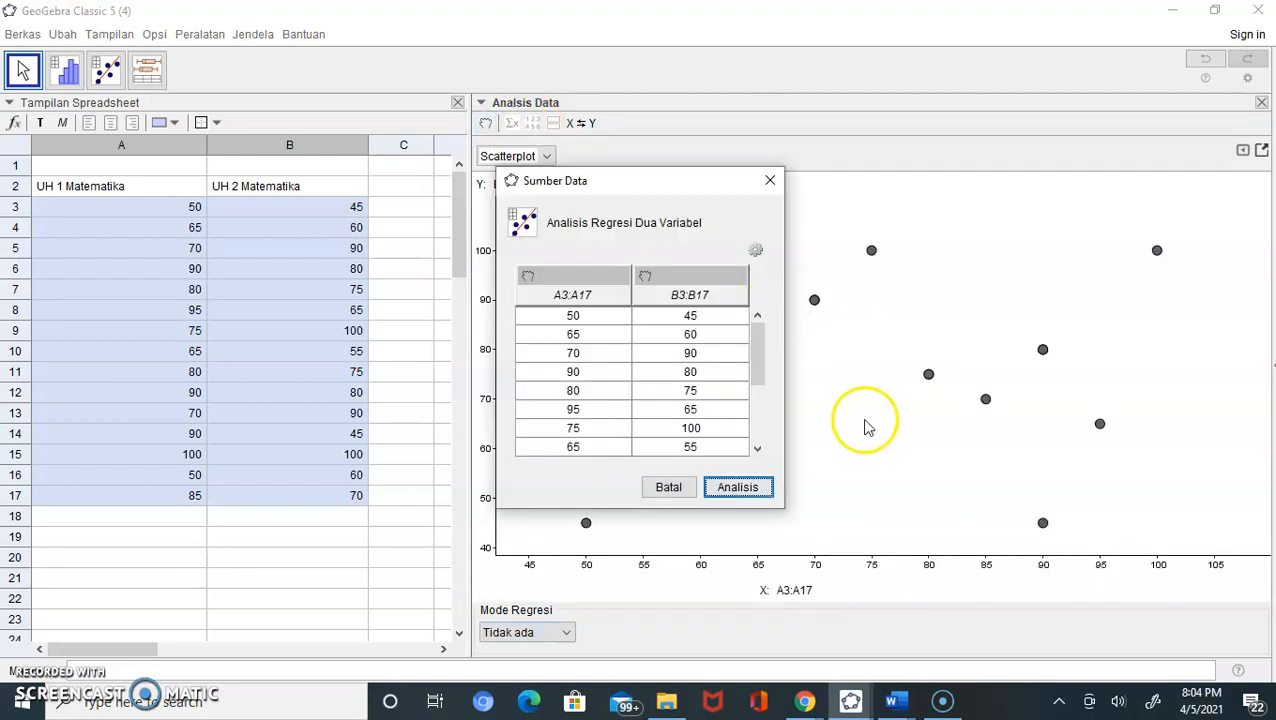
{"action": "left_click", "coordinate": [722, 488]}
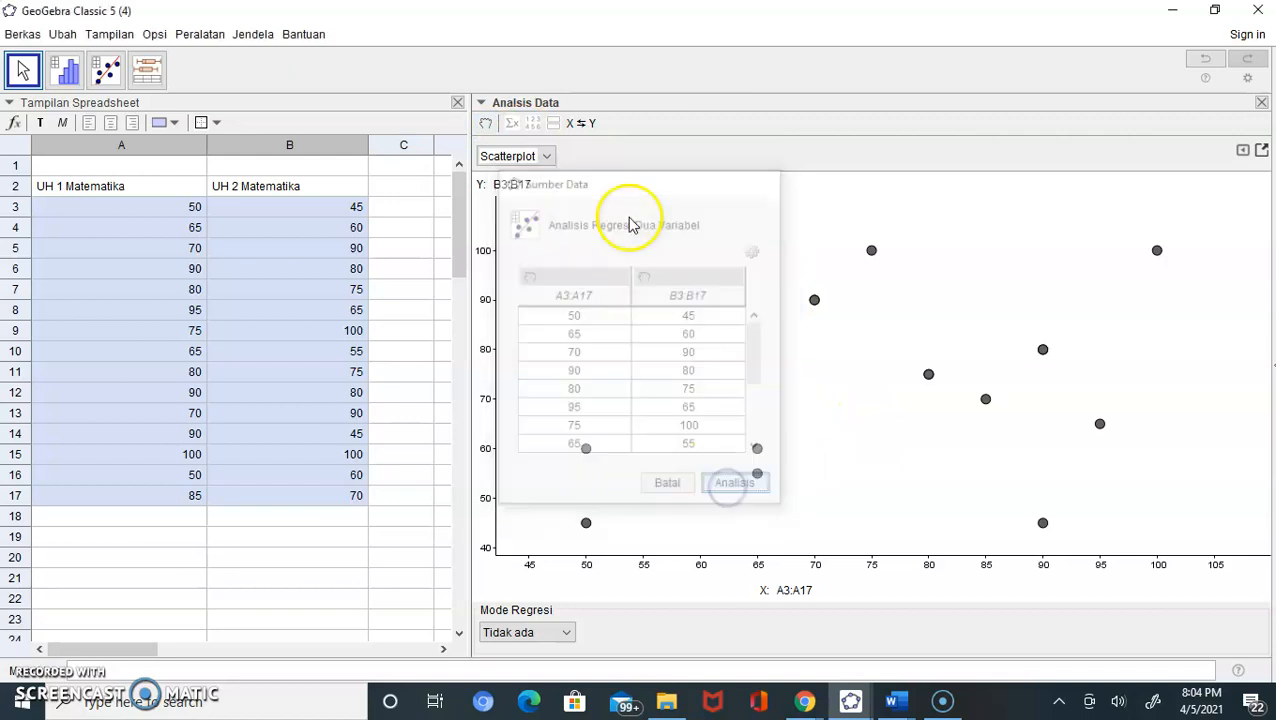
{"action": "left_click", "coordinate": [547, 156]}
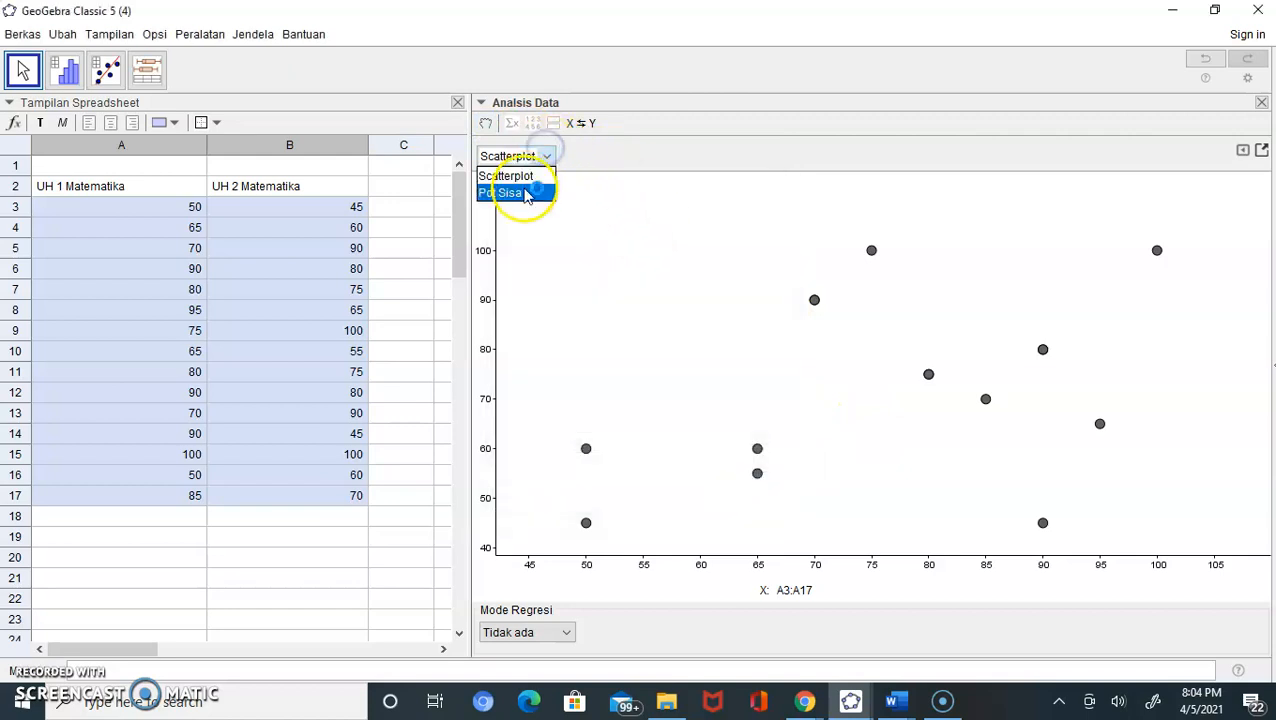
{"action": "left_click", "coordinate": [513, 126]}
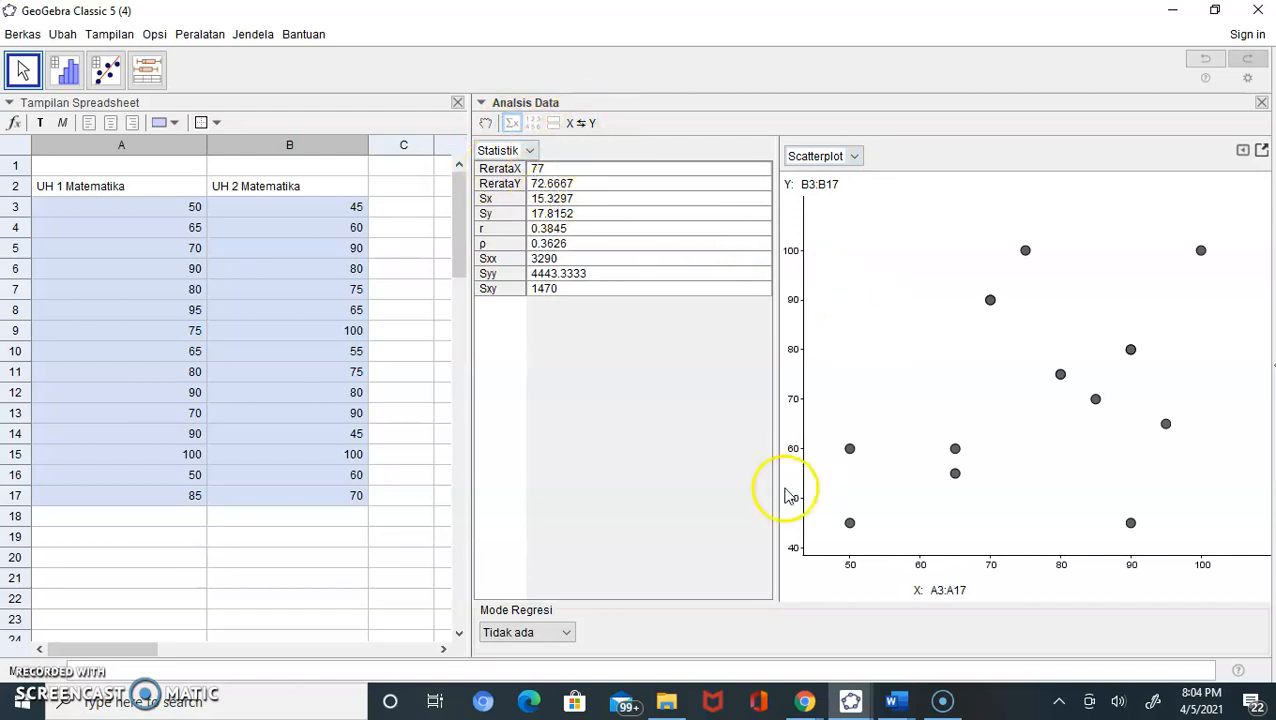
{"action": "left_click", "coordinate": [530, 150]}
{"action": "left_click", "coordinate": [530, 152]}
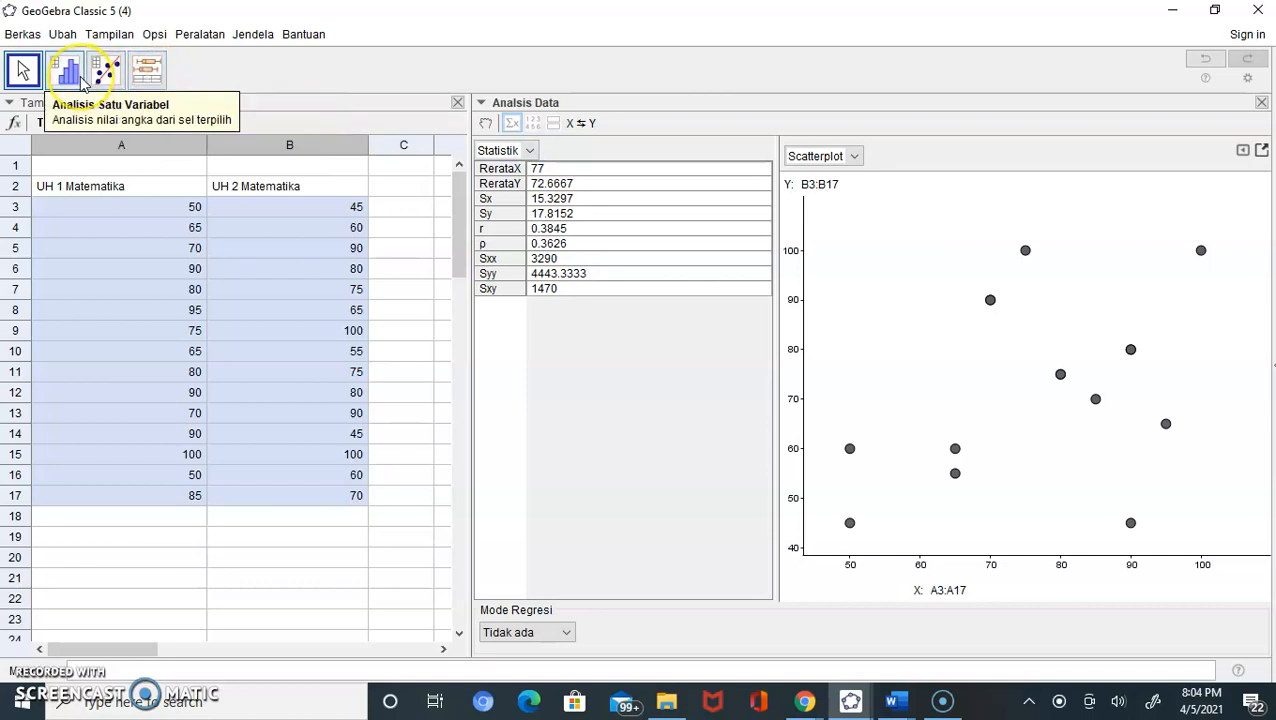
{"action": "left_click", "coordinate": [110, 72]}
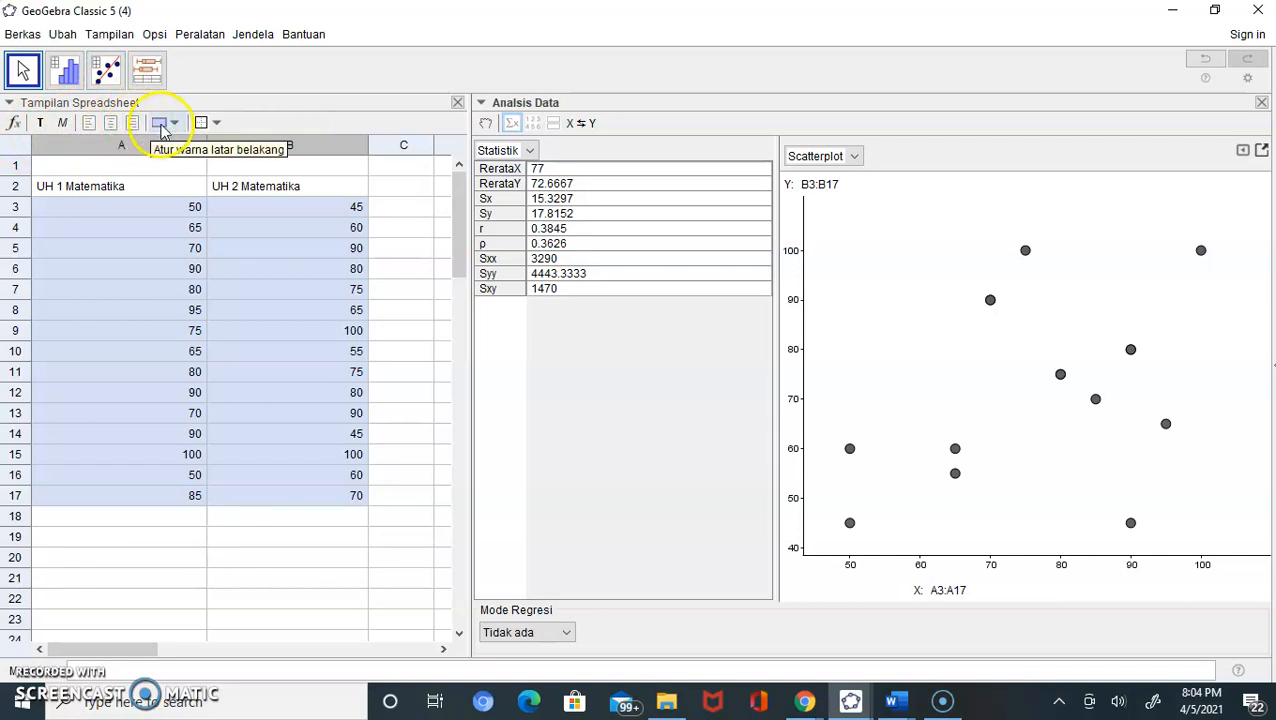
{"action": "left_click", "coordinate": [114, 74]}
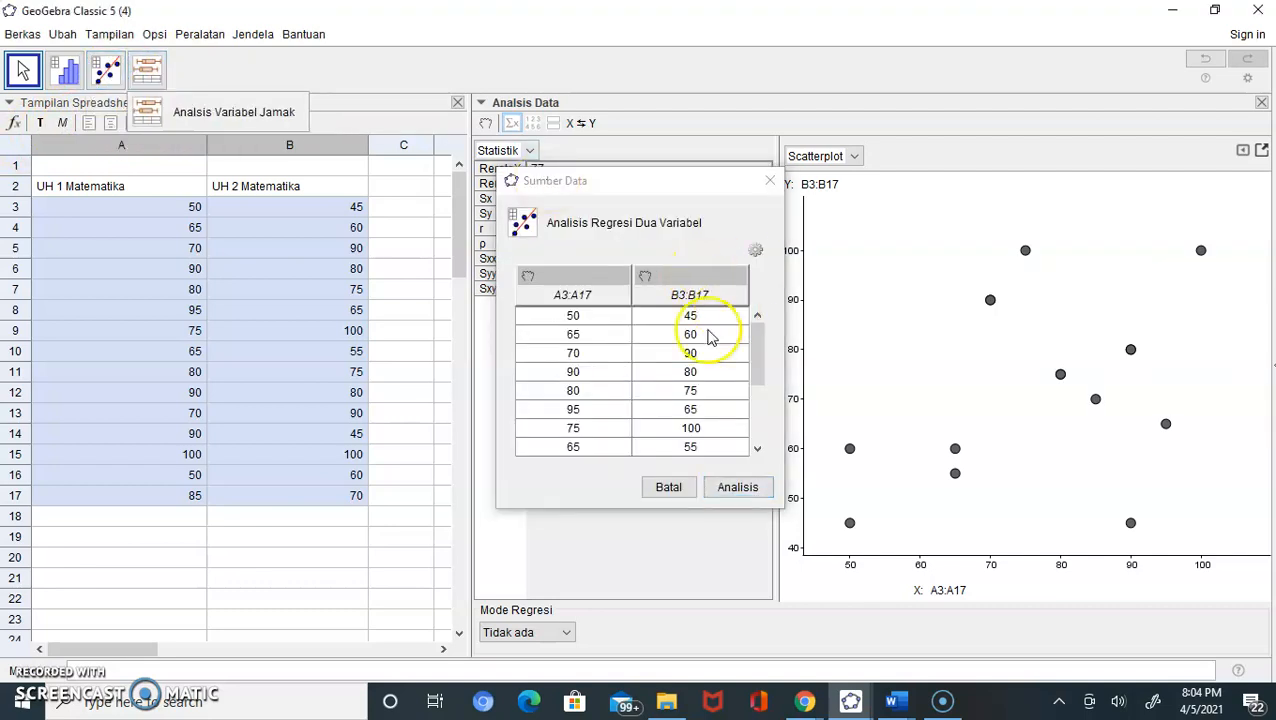
{"action": "left_click", "coordinate": [770, 180]}
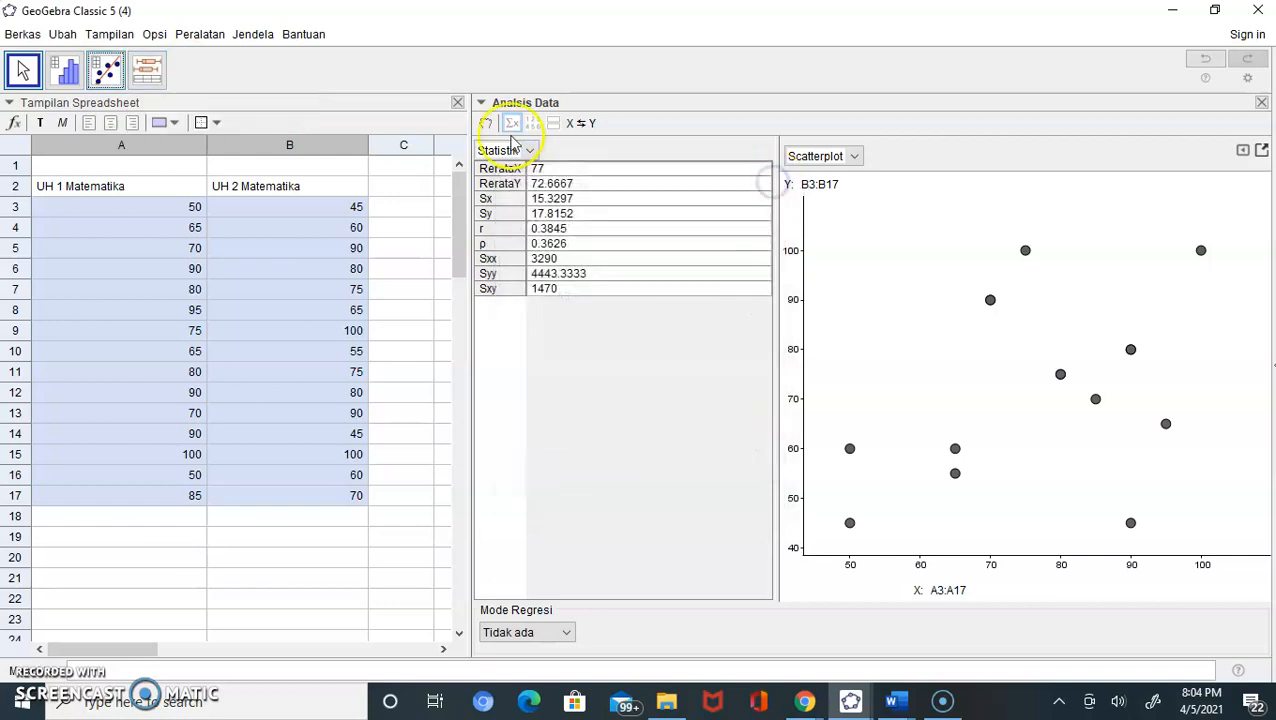
Show the table of paired X and Y data between the statistics and the scatterplot.
{"action": "left_click", "coordinate": [529, 150]}
{"action": "left_click", "coordinate": [529, 150]}
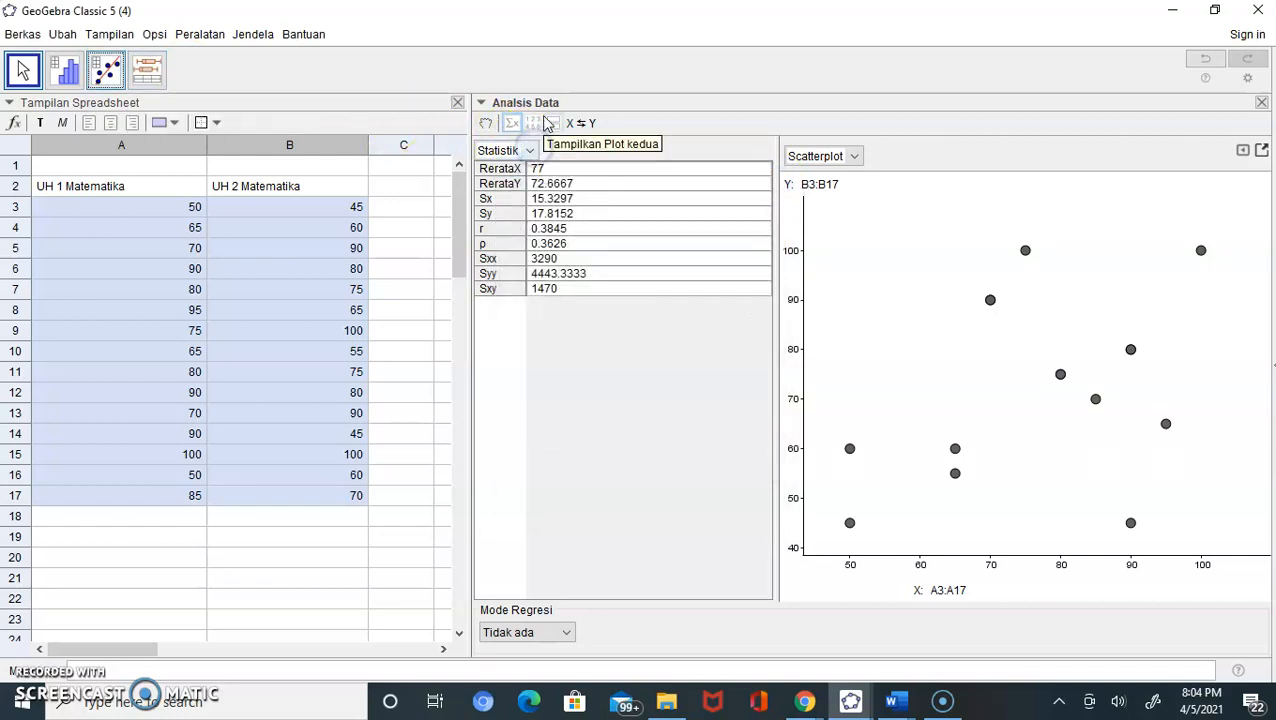
{"action": "left_click", "coordinate": [533, 122]}
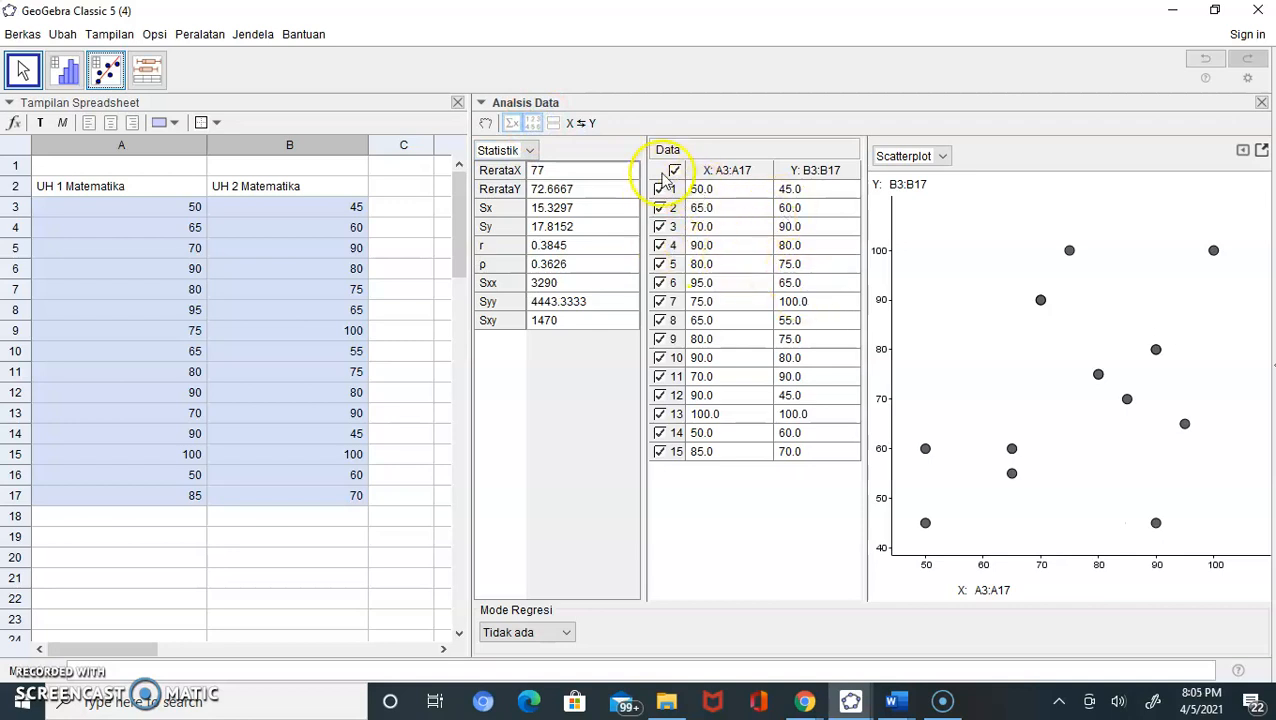
Exchange the X and Y variables, switching back and forth to compare them, and leave B3:B17 on the X axis.
{"action": "left_click", "coordinate": [568, 126]}
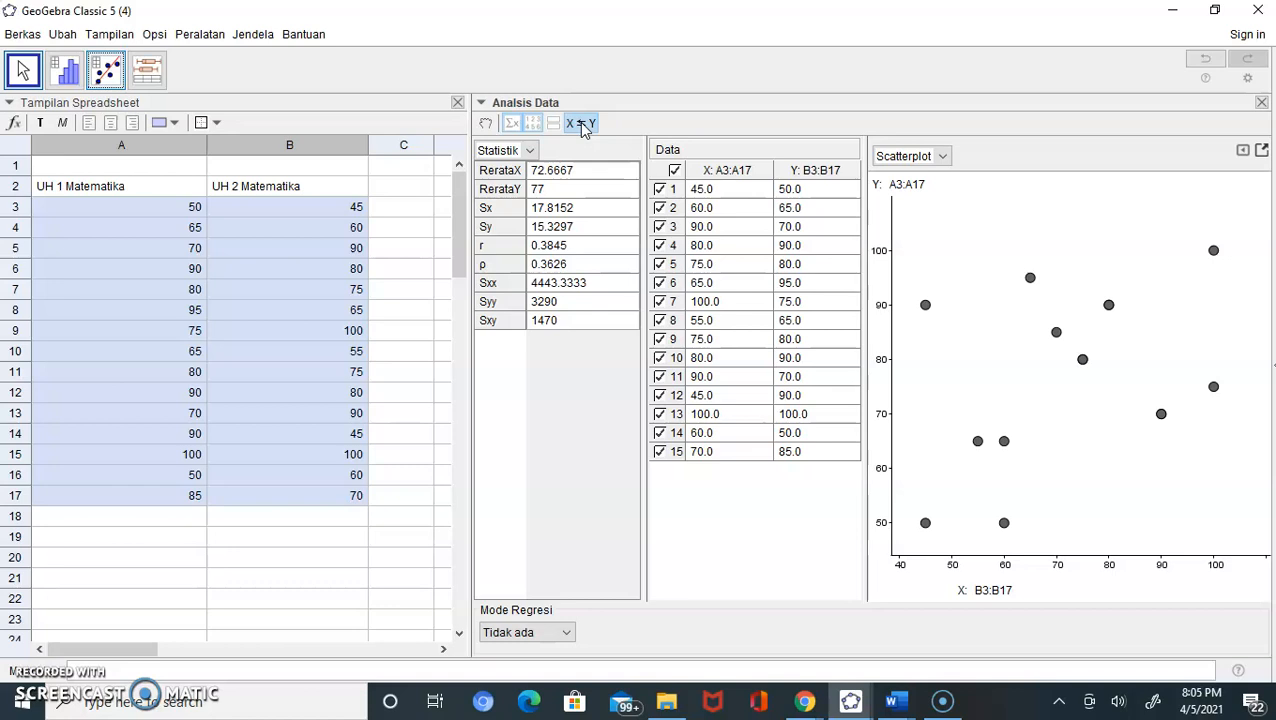
{"action": "left_click", "coordinate": [583, 126]}
{"action": "left_click", "coordinate": [583, 126]}
{"action": "left_click", "coordinate": [583, 126]}
{"action": "left_click", "coordinate": [583, 126]}
{"action": "left_click", "coordinate": [583, 126]}
{"action": "left_click", "coordinate": [583, 126]}
{"action": "left_click", "coordinate": [583, 126]}
{"action": "left_click", "coordinate": [583, 126]}
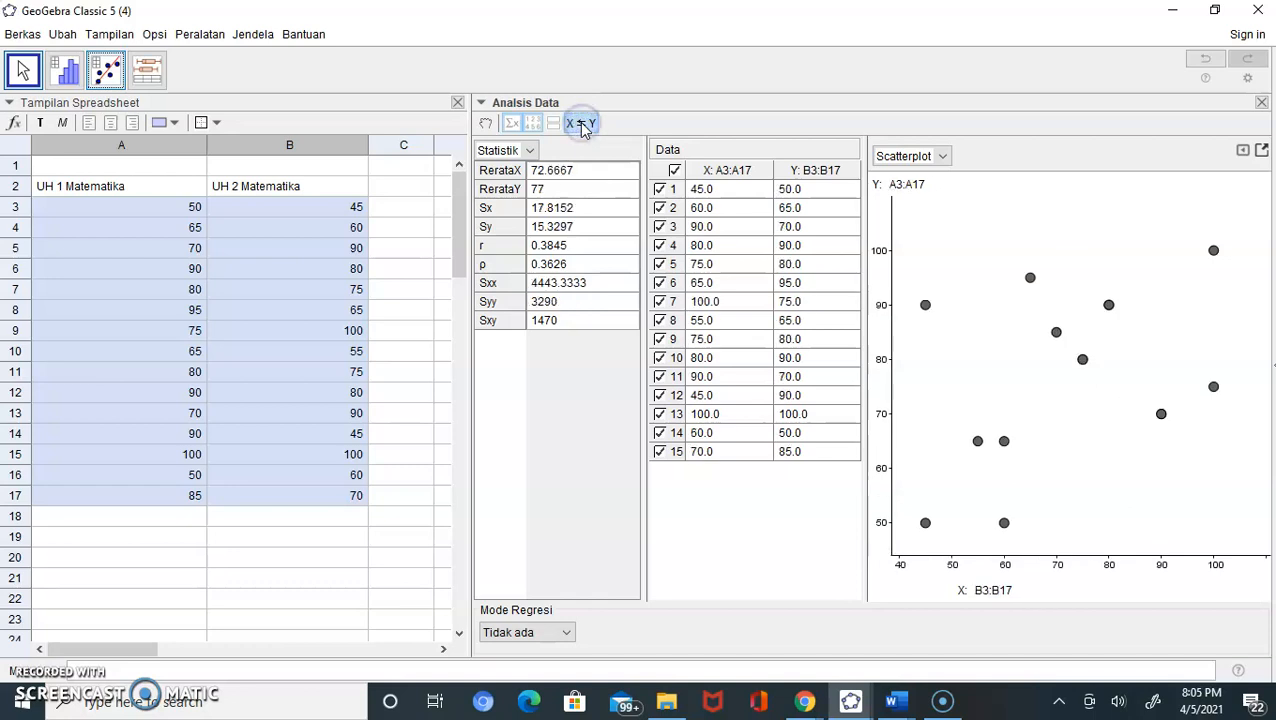
{"action": "left_click", "coordinate": [566, 634]}
{"action": "left_click", "coordinate": [566, 634]}
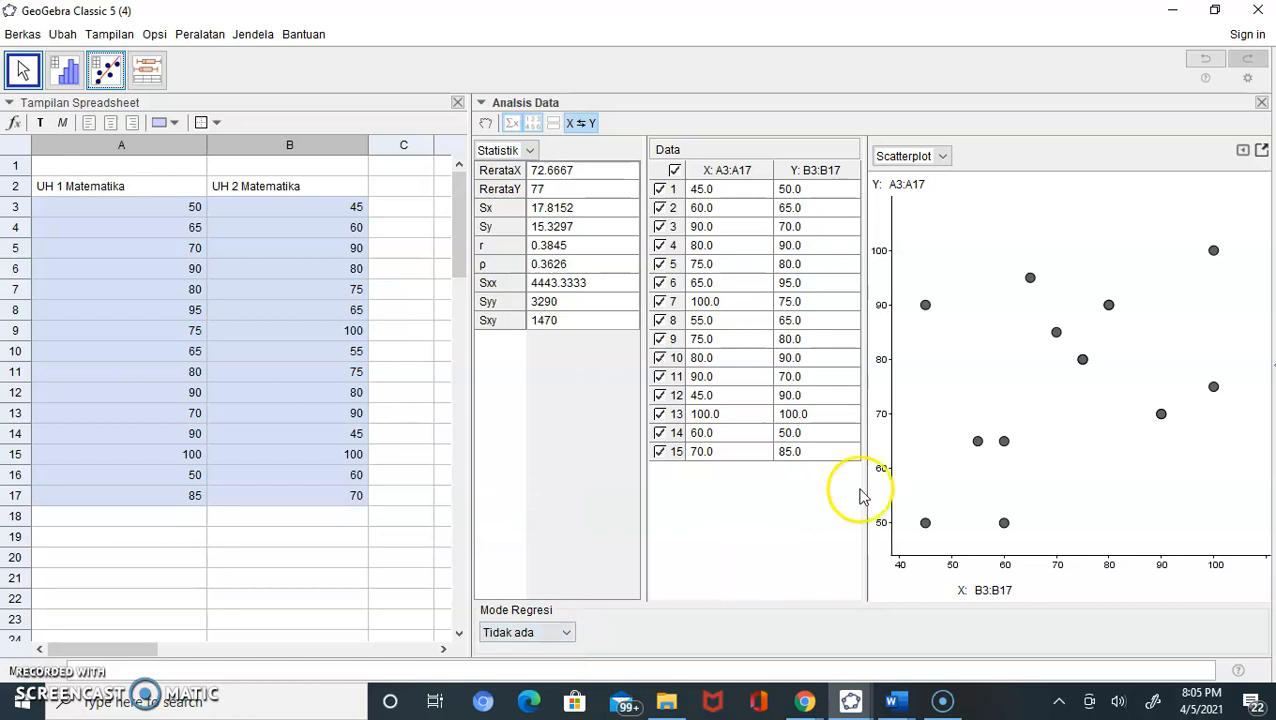
{"action": "left_click", "coordinate": [943, 157]}
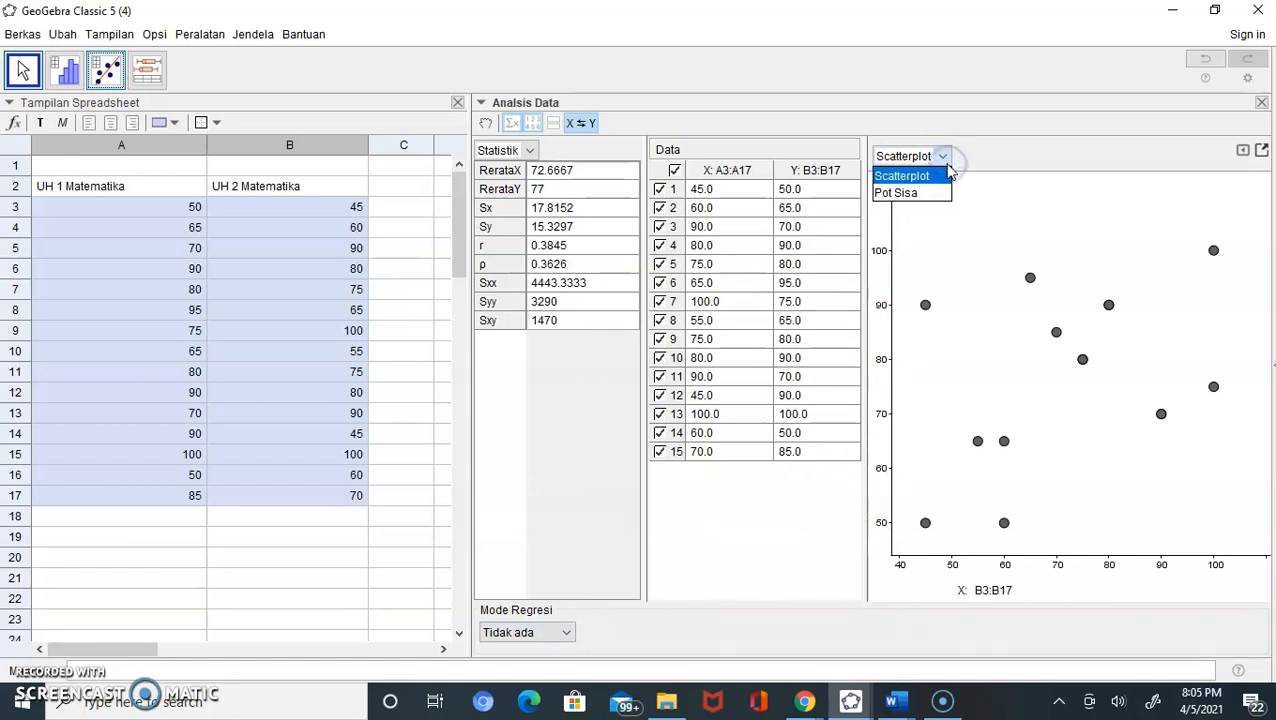
{"action": "left_click", "coordinate": [946, 165]}
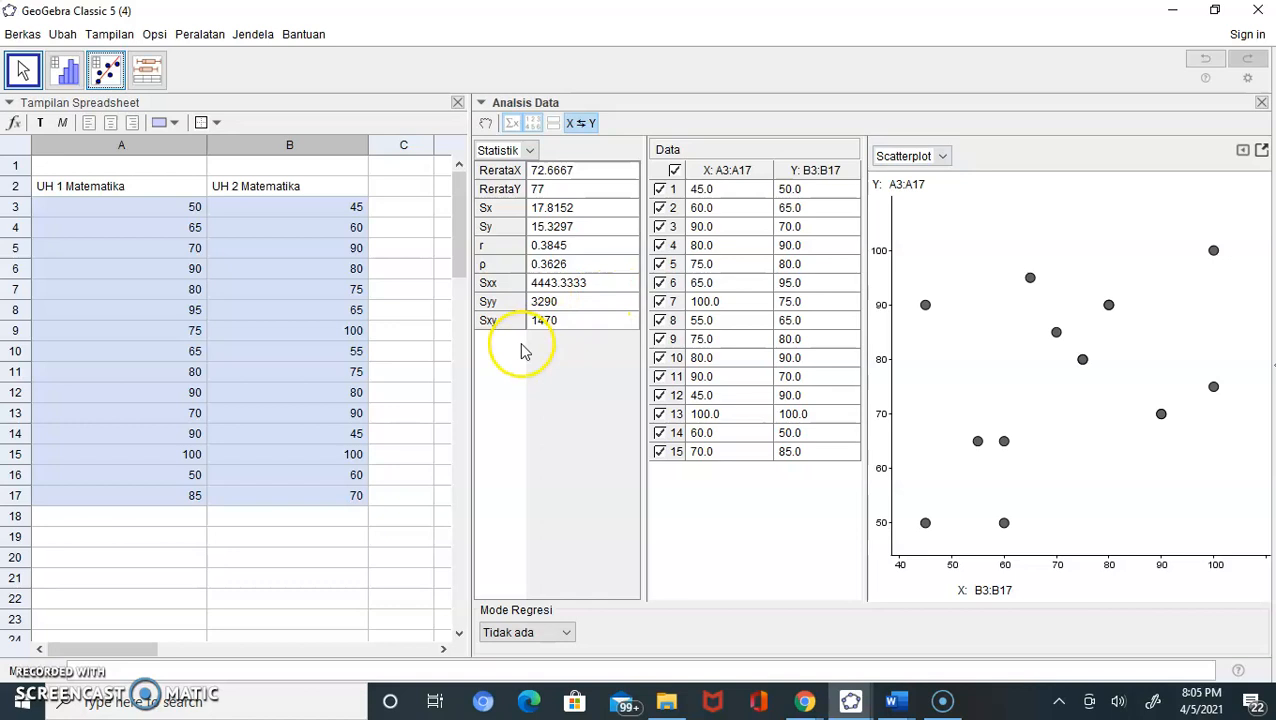
Deselect the score range and close the data analysis view to return to the full spreadsheet.
{"action": "left_click", "coordinate": [391, 356]}
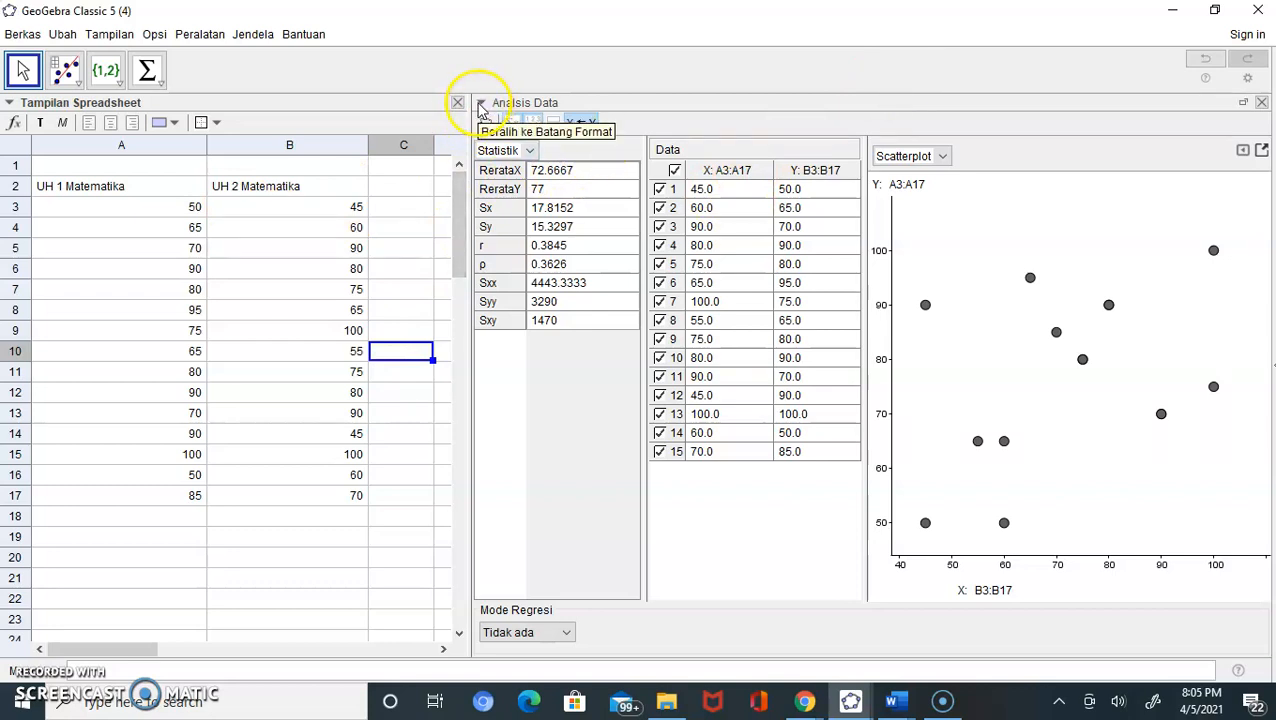
{"action": "left_click", "coordinate": [1262, 104]}
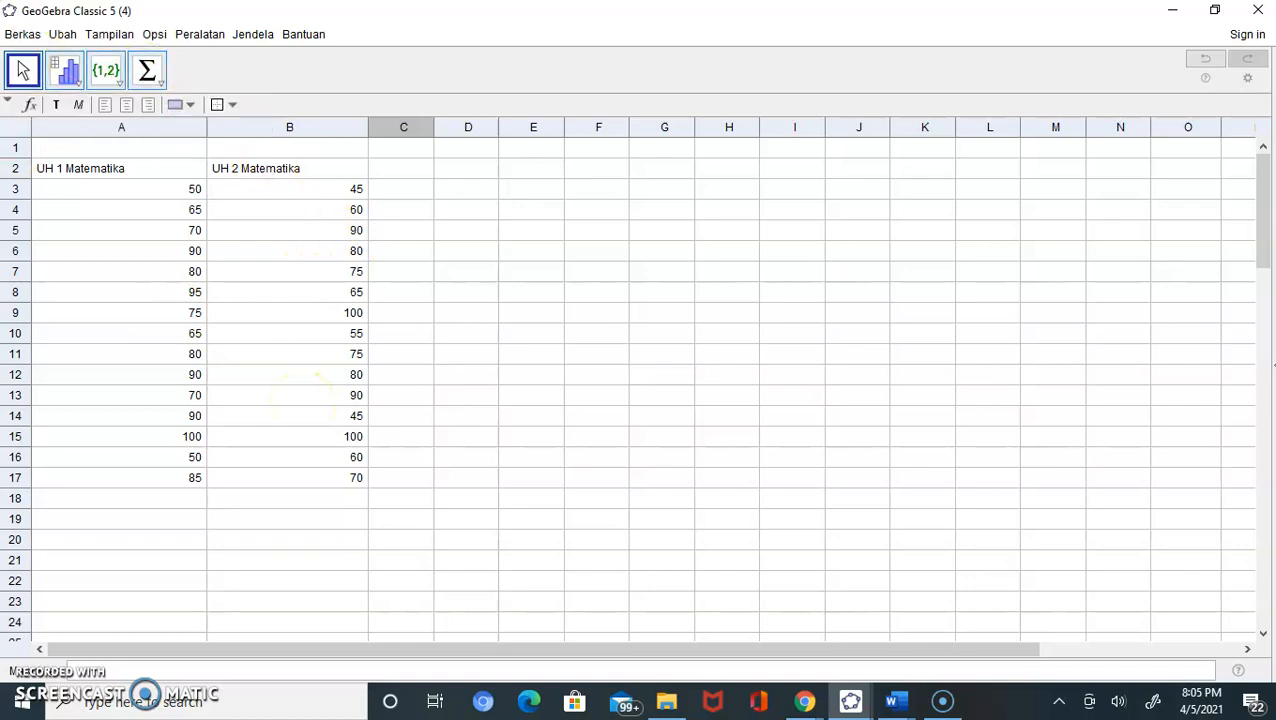
{"action": "left_click", "coordinate": [150, 86]}
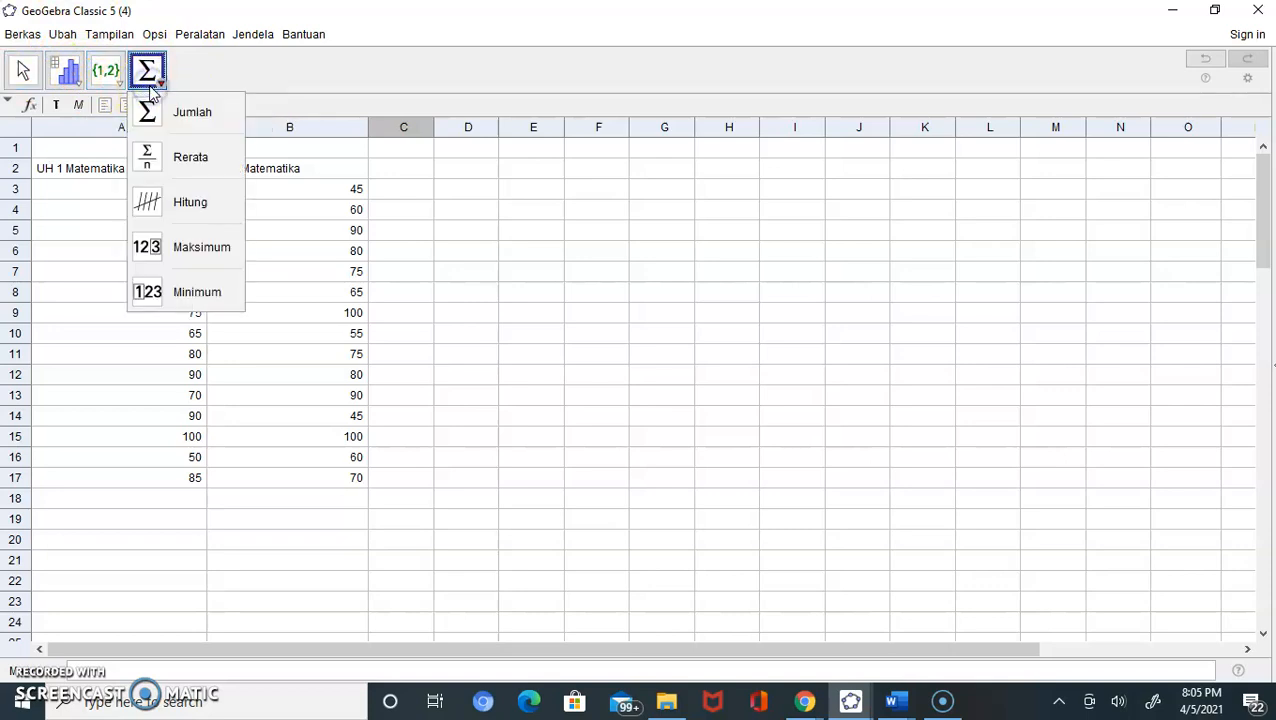
{"action": "left_click", "coordinate": [110, 86]}
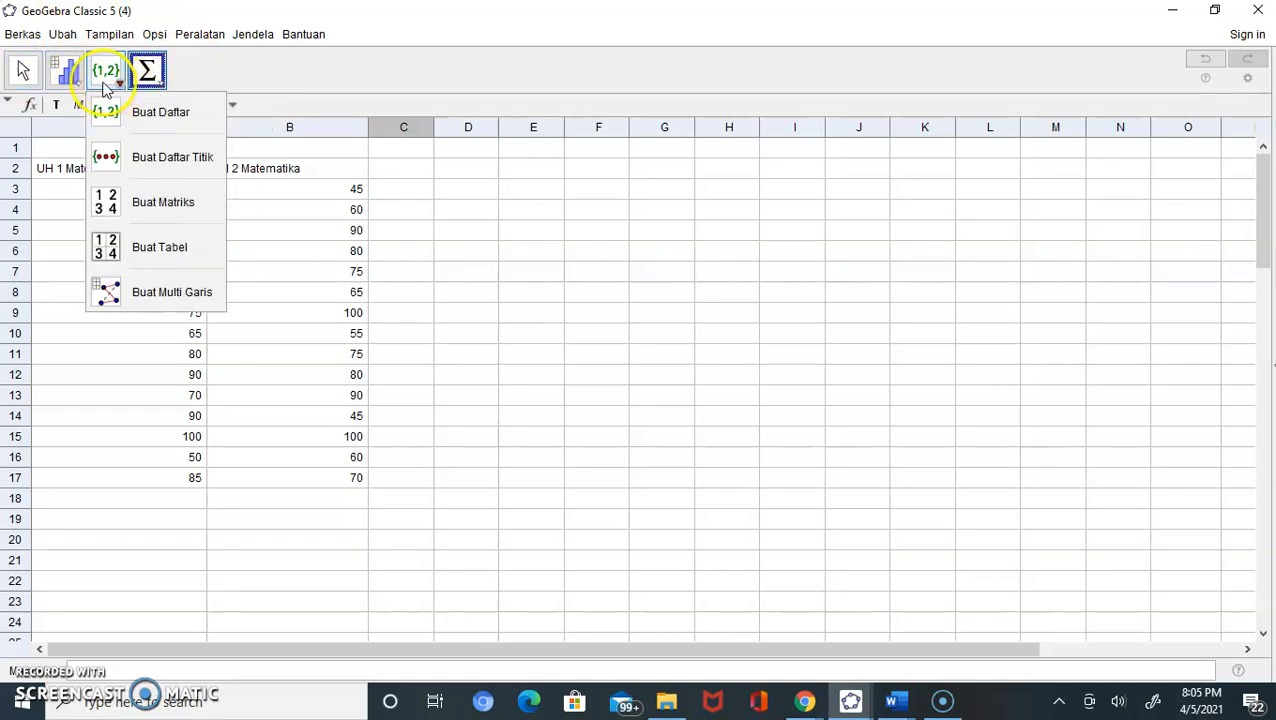
{"action": "left_click", "coordinate": [64, 80]}
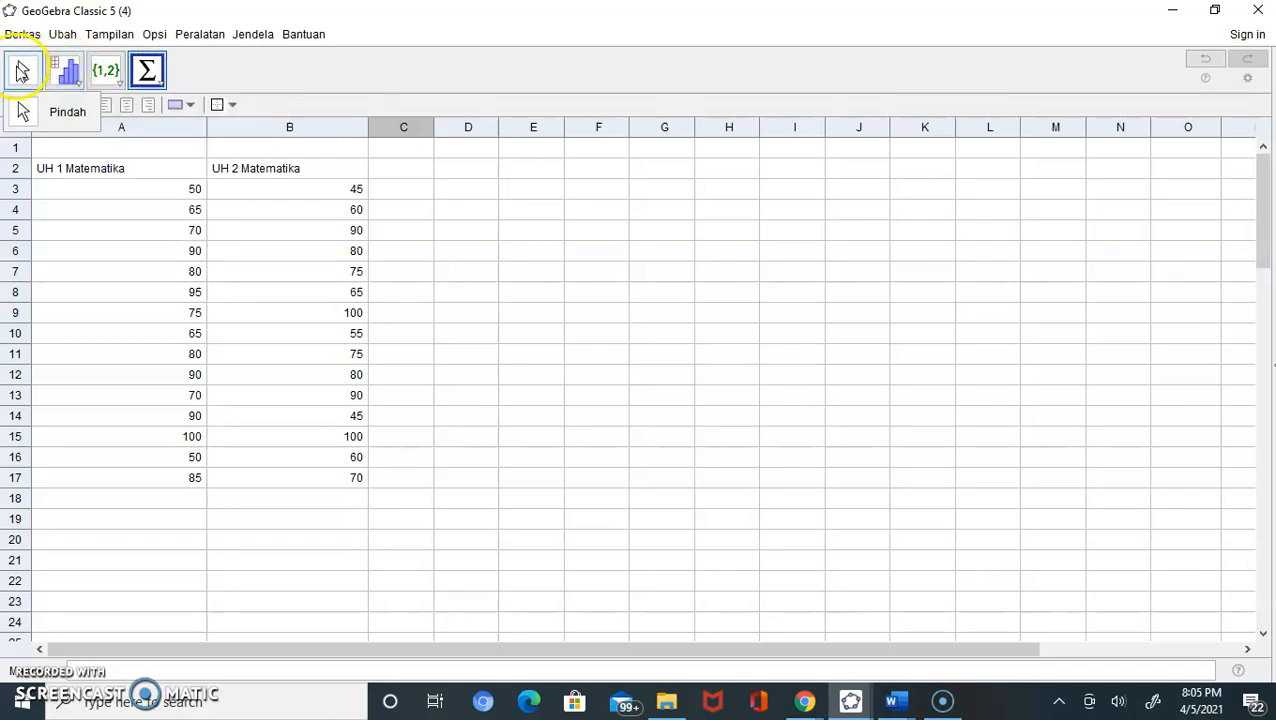
{"action": "left_click", "coordinate": [21, 71]}
{"action": "mouse_move", "coordinate": [147, 70]}
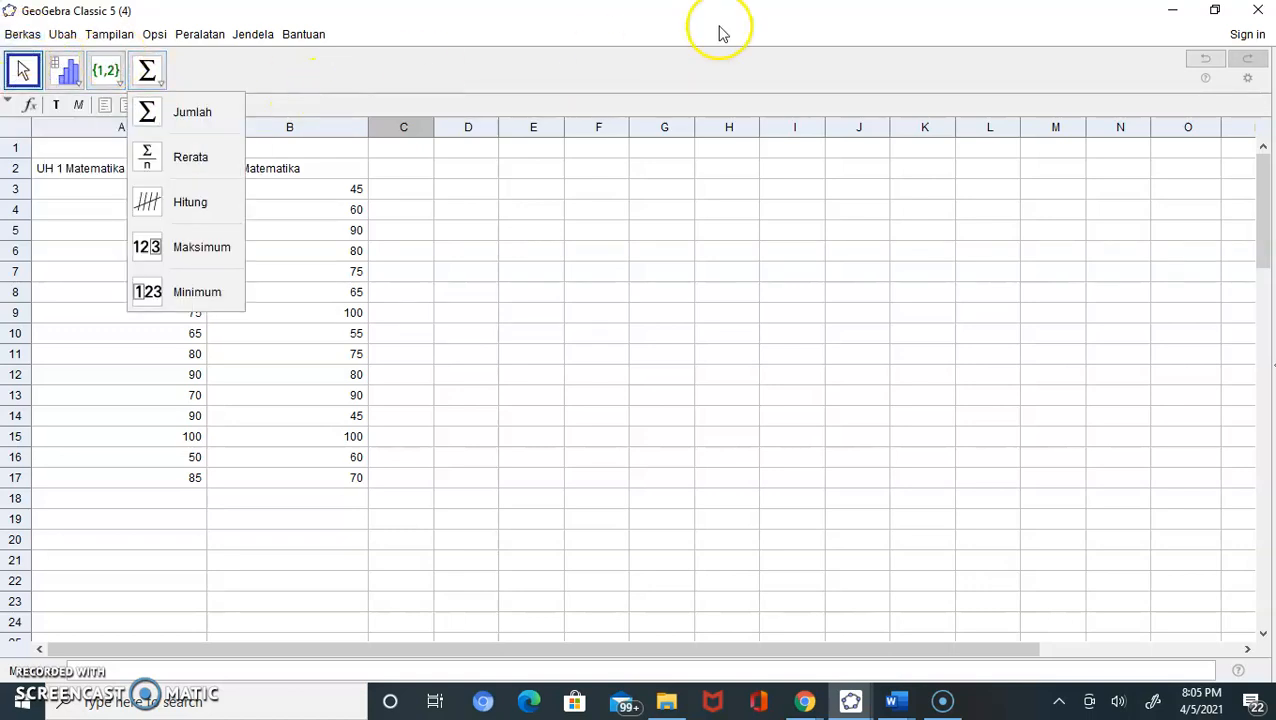